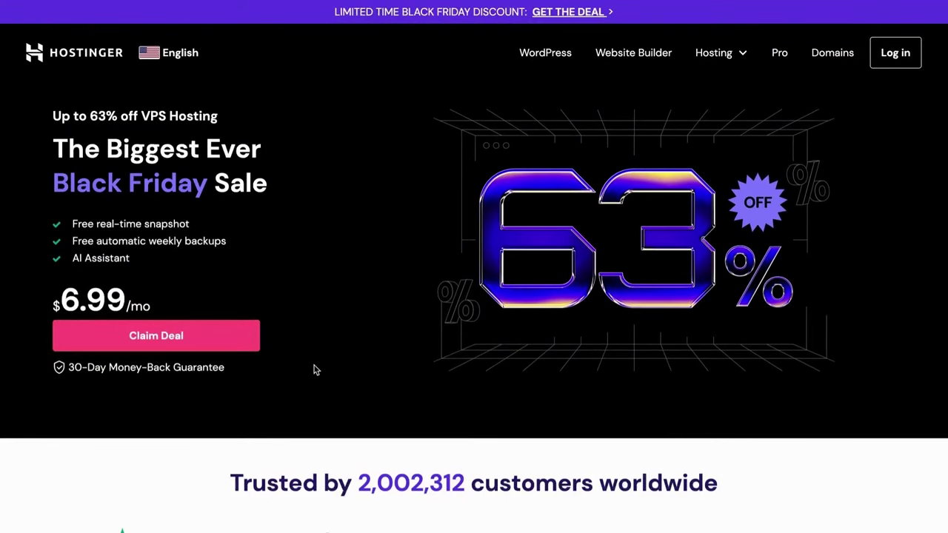
- Add the KVM 2 VPS plan to the cart with a 24-month billing period
scroll(294, 368, down, 8)
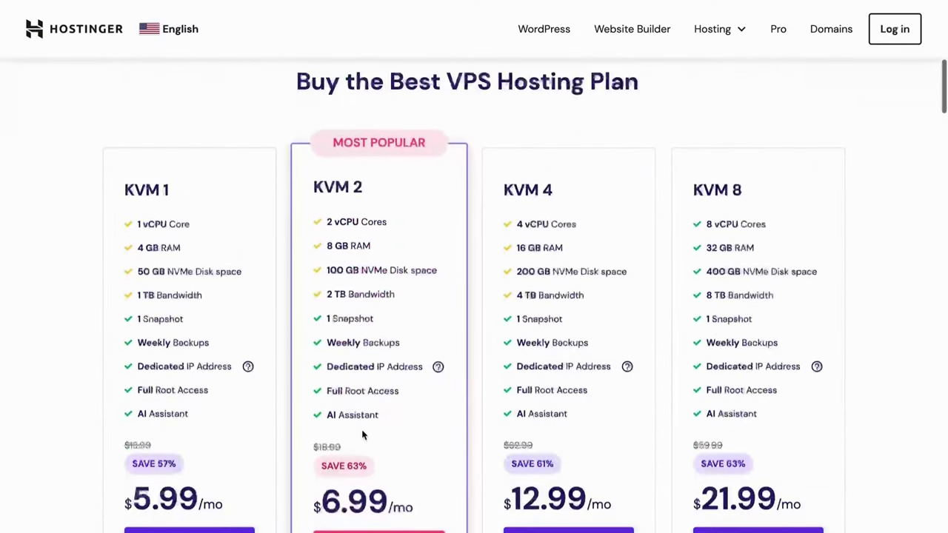
scroll(363, 440, down, 1)
click(376, 494)
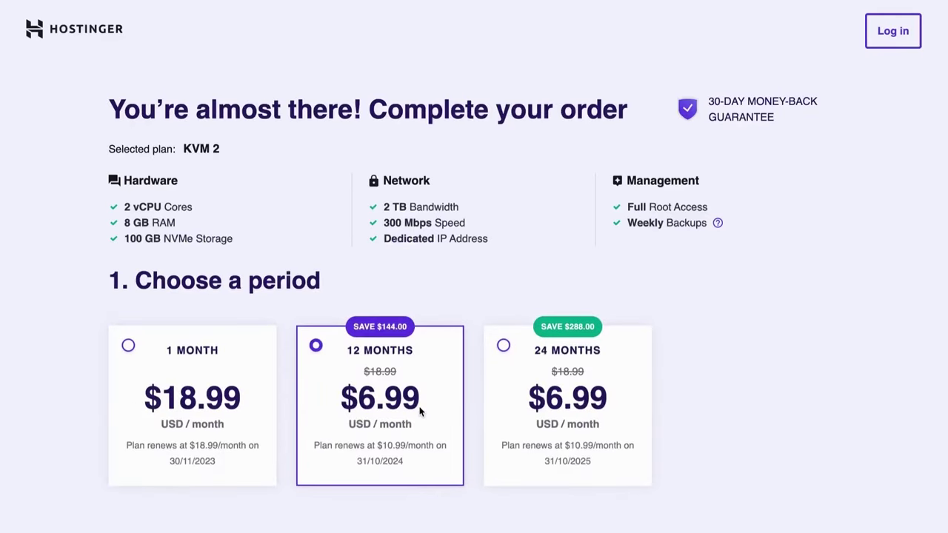
click(597, 416)
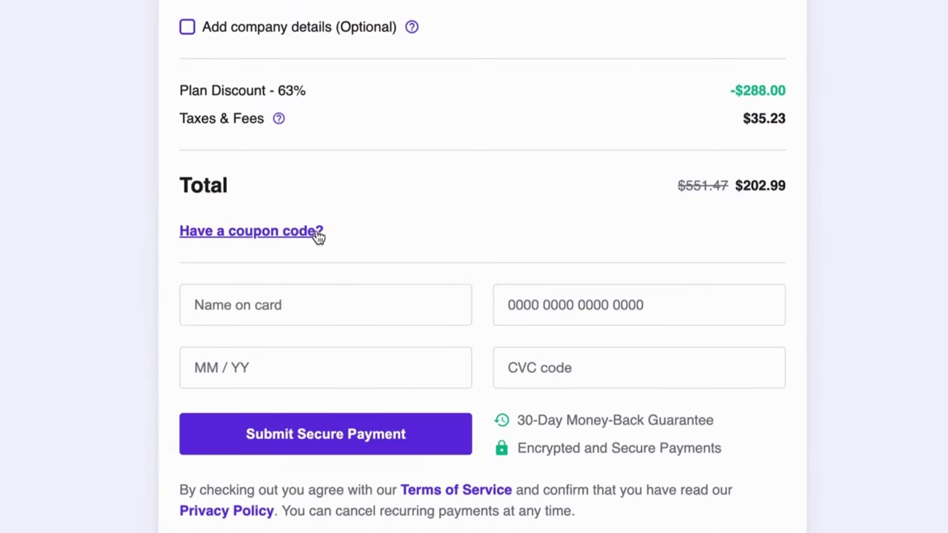
- Apply the coupon code CODEWITHDARY to the order
click(317, 234)
click(315, 283)
text(CO)
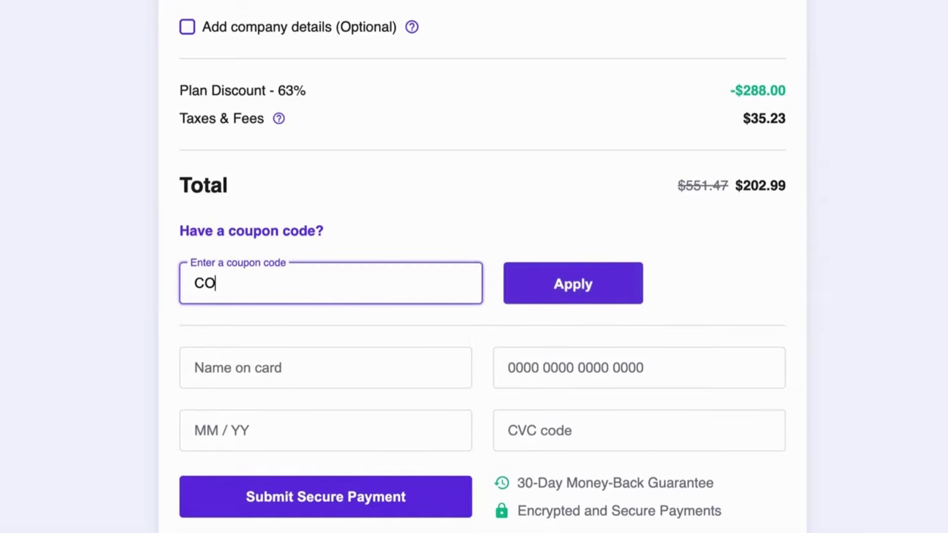
text(DEWITHDARY)
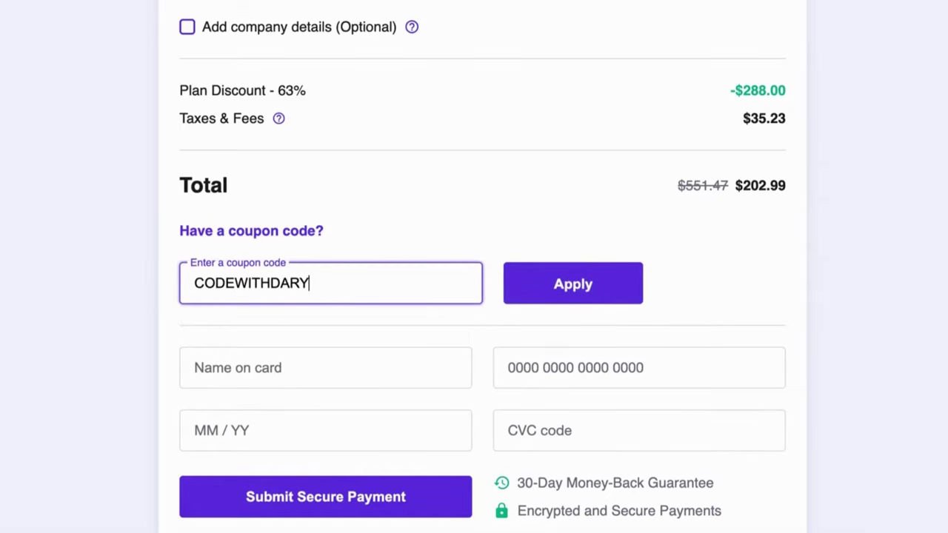
click(563, 291)
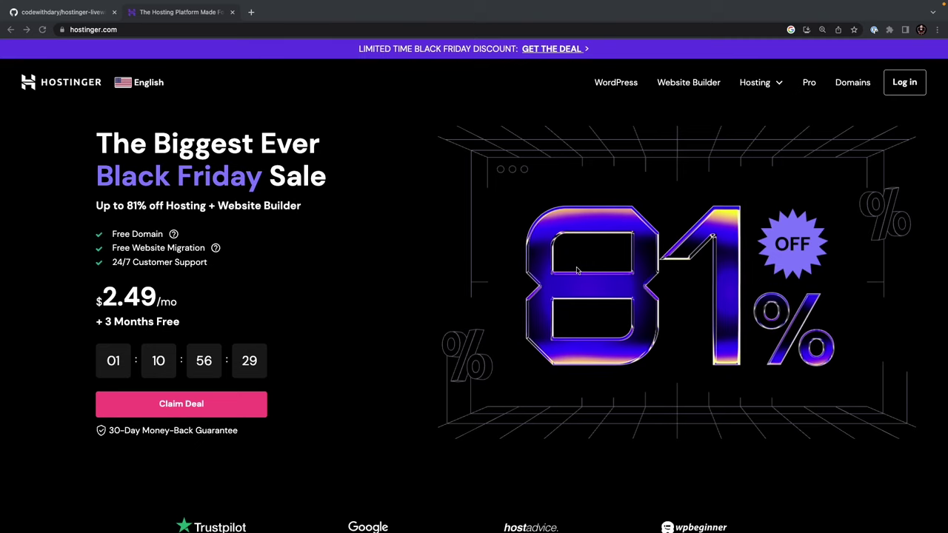
- Go to Hosting > VPS Hosting and scroll to the NVMe SSD and AMD EPYC section
click(754, 86)
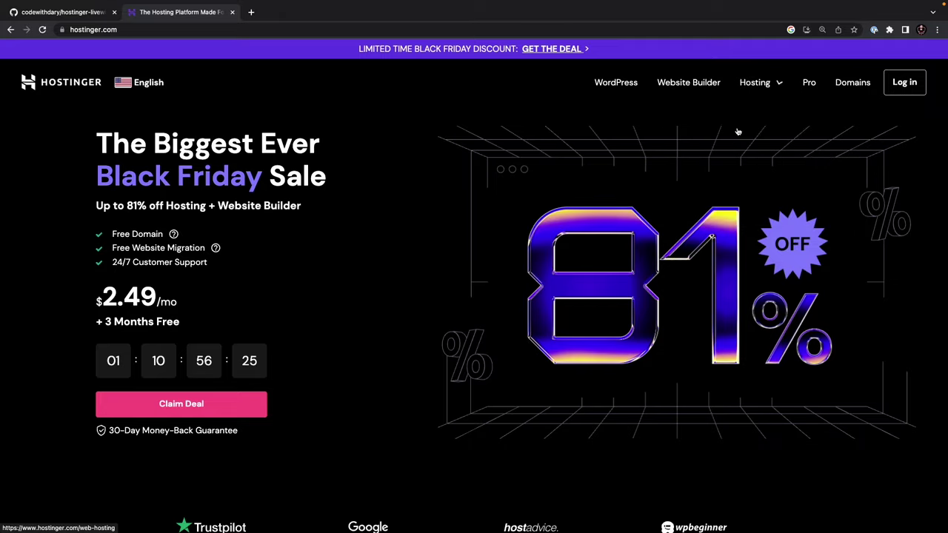
mouse_move(770, 84)
click(724, 196)
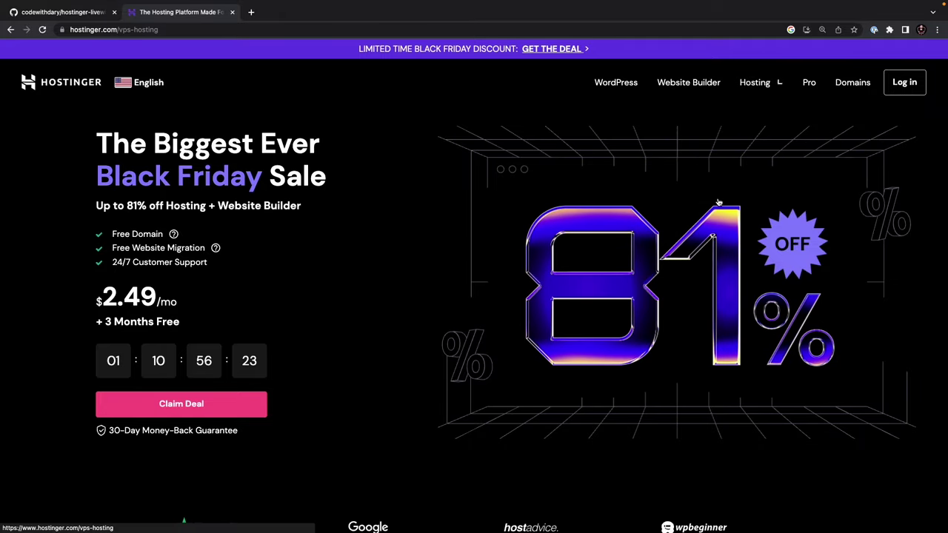
scroll(582, 305, down, 5)
scroll(581, 304, down, 10)
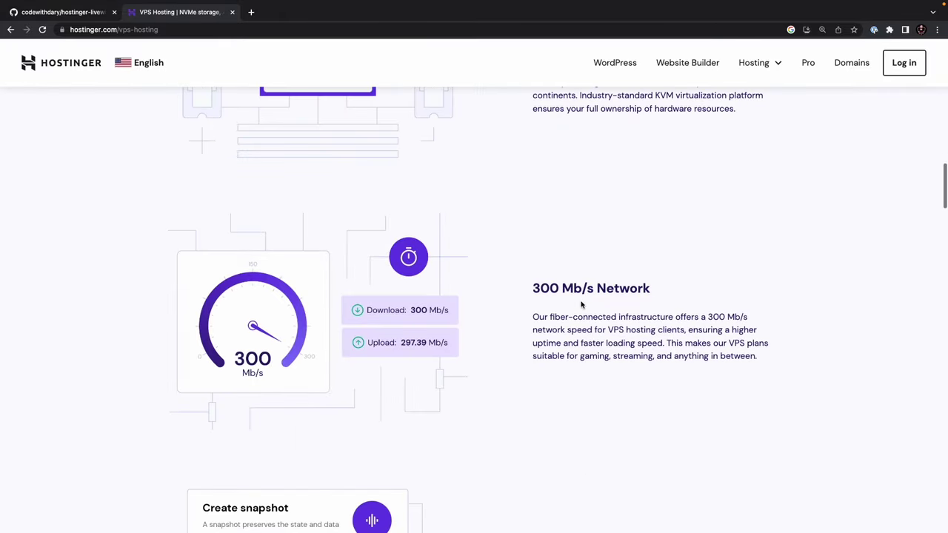
scroll(582, 304, up, 4)
scroll(581, 304, down, 1)
scroll(582, 304, down, 1)
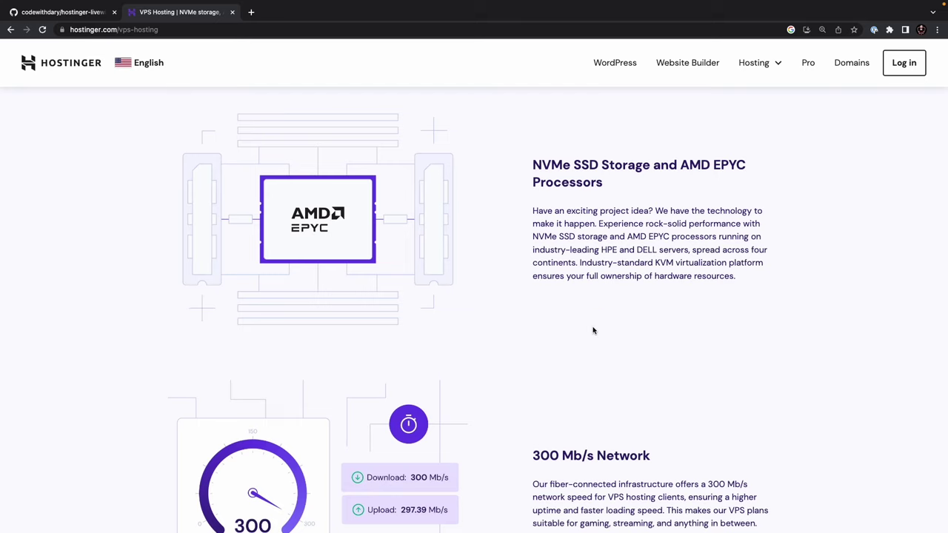
scroll(592, 330, down, 3)
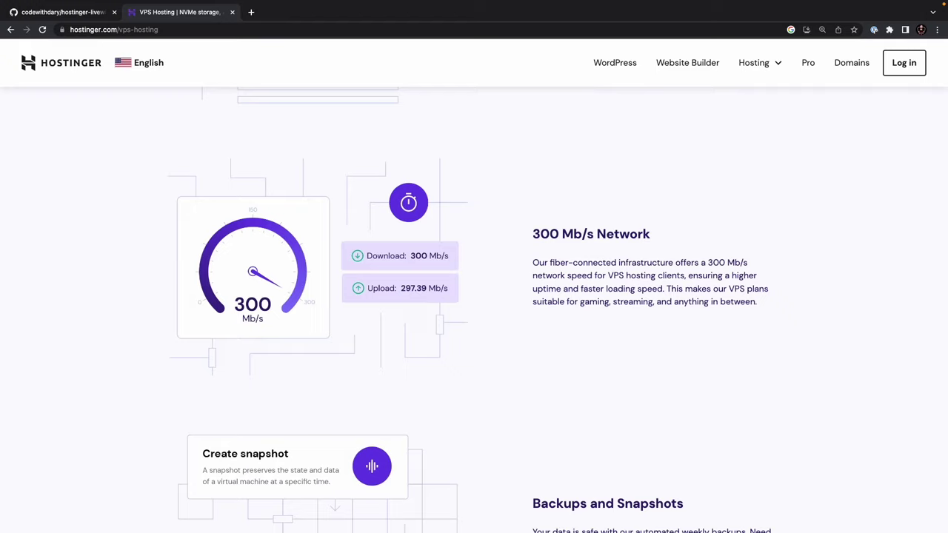
scroll(501, 283, down, 5)
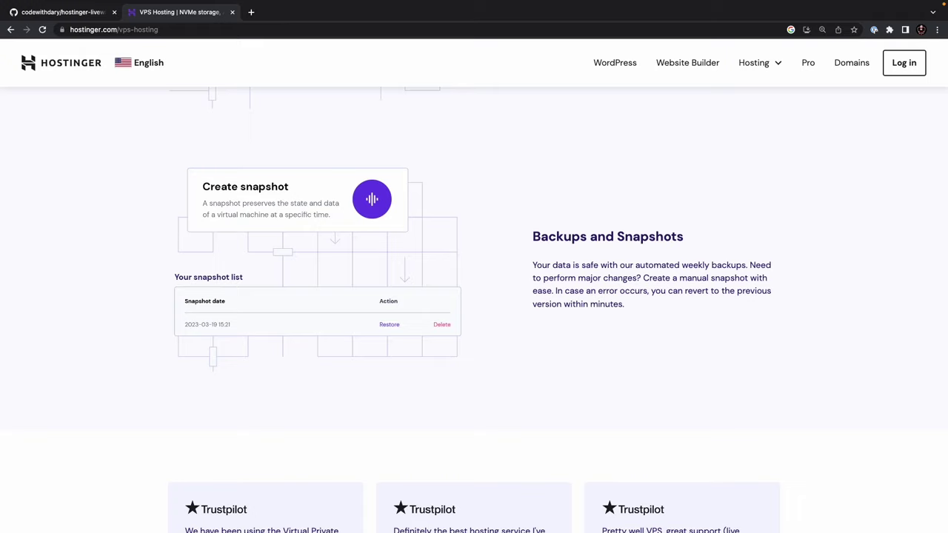
scroll(520, 314, up, 20)
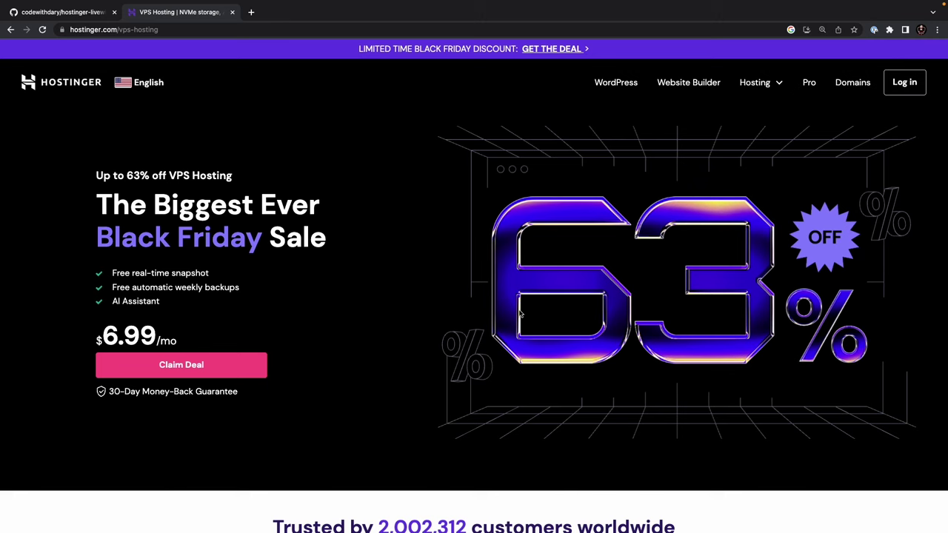
- Screenshot the snapshot, backups, dedicated IP, root access and AI Assistant rows for KVM 1–KVM 8
scroll(518, 336, down, 10)
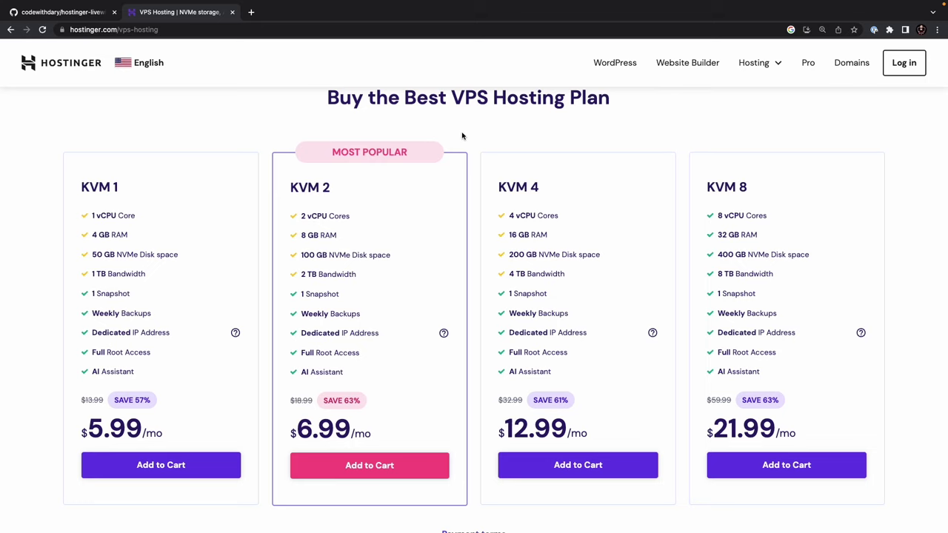
key(super+shift+4)
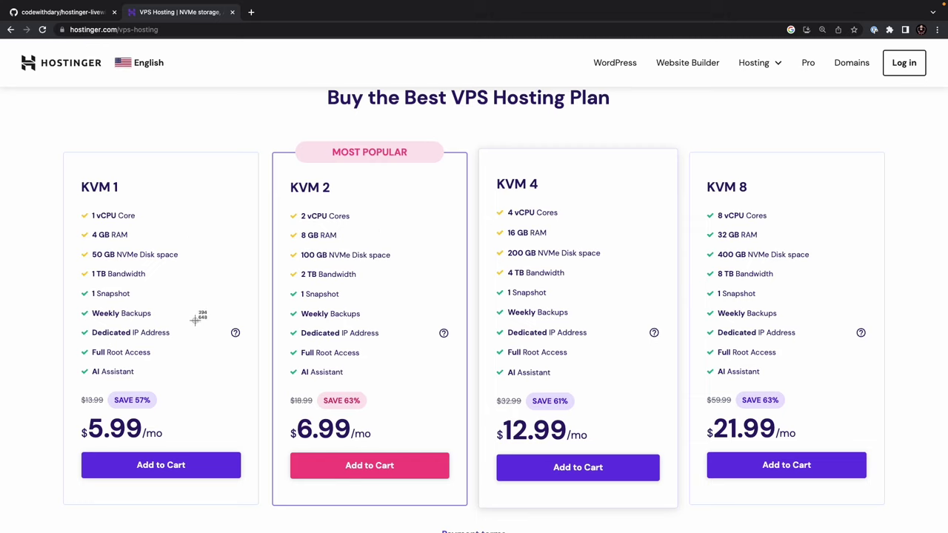
drag(74, 288, 844, 386)
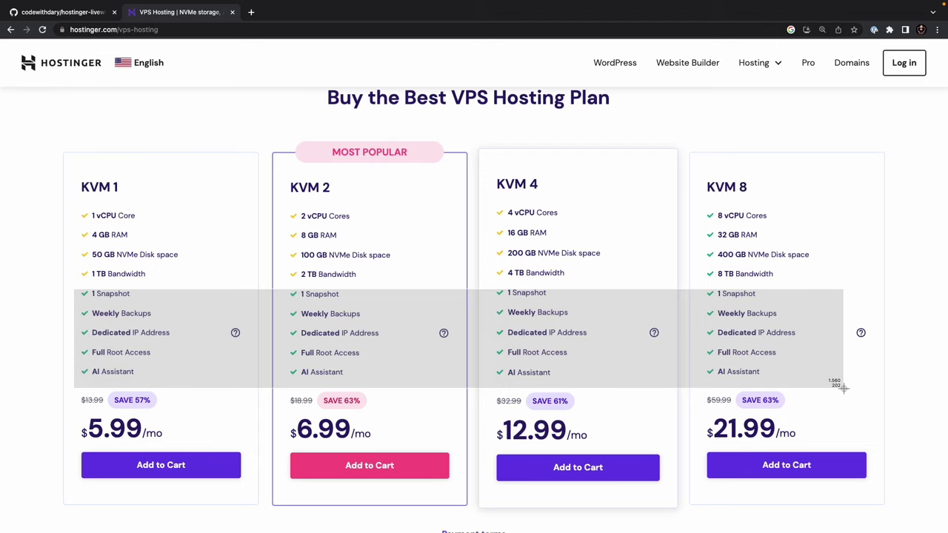
drag(844, 387, 843, 388)
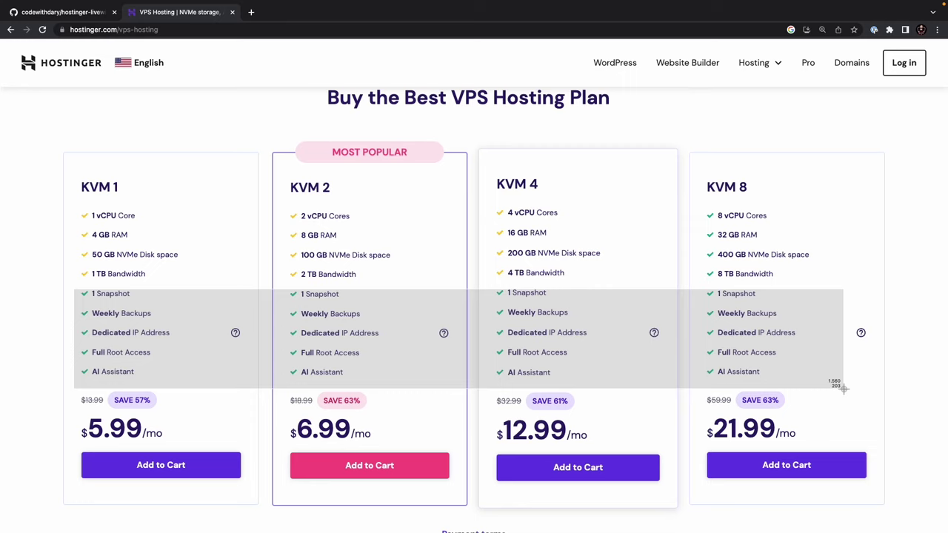
- Finish the comparison capture, screenshot the KVM 1 disk space row, and highlight the KVM 2 name
drag(843, 388, 843, 388)
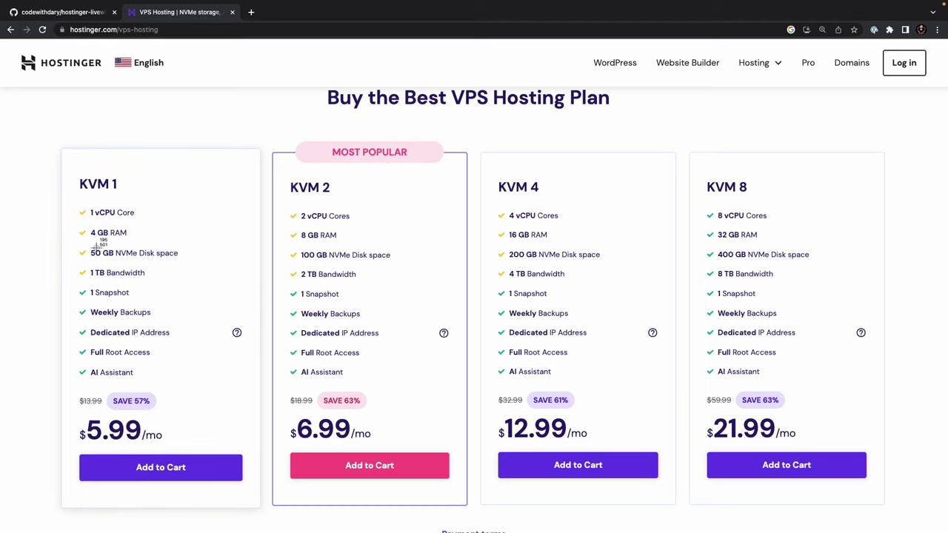
key(super+shift+4)
drag(74, 244, 856, 268)
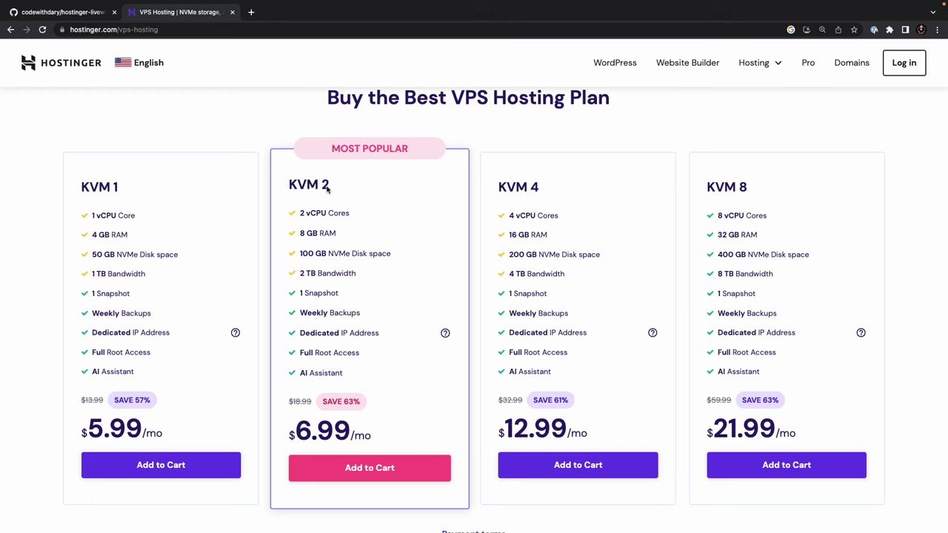
drag(325, 188, 286, 188)
- Add KVM 2 to the cart, keeping the 12-month period at $6.99/month
click(403, 468)
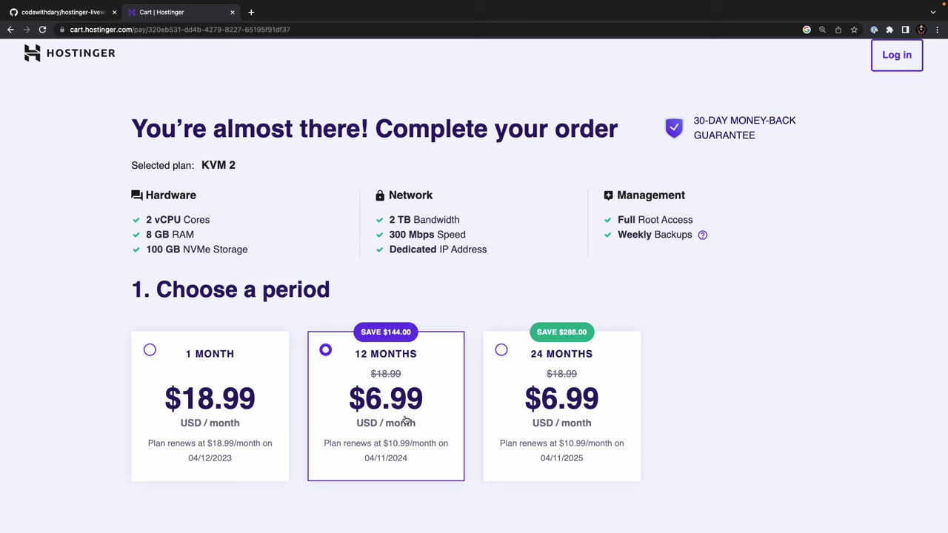
scroll(401, 401, down, 1)
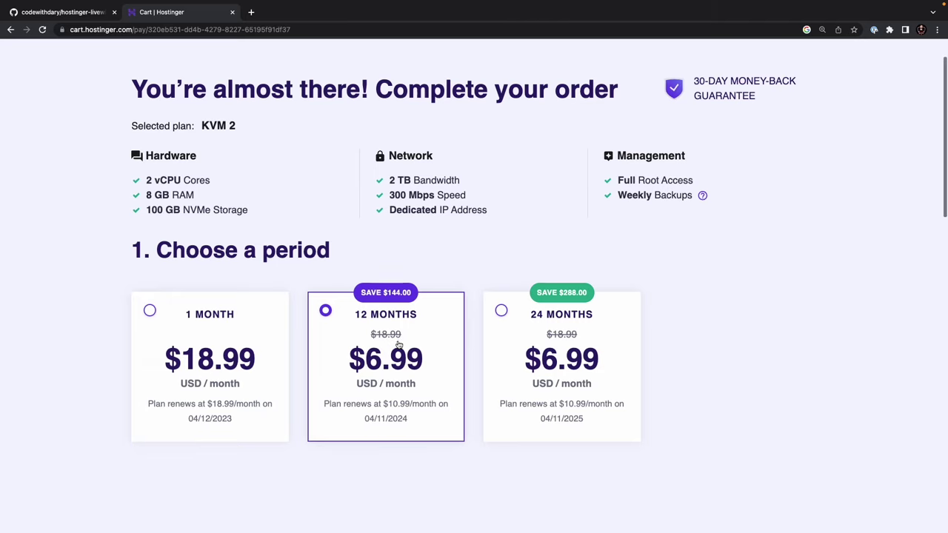
- Scroll through the cart, highlighting the Create your account step heading
scroll(397, 345, down, 5)
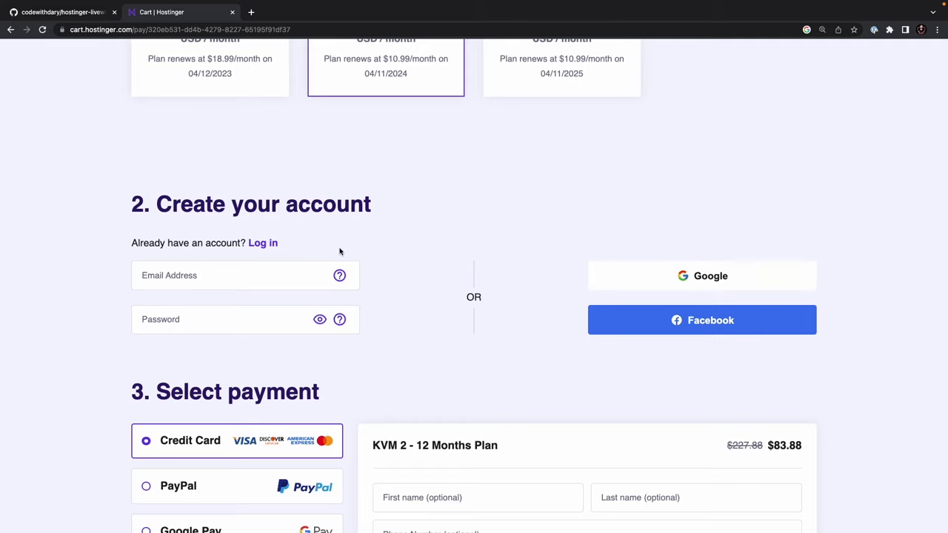
drag(143, 205, 381, 200)
click(382, 202)
scroll(377, 220, up, 1)
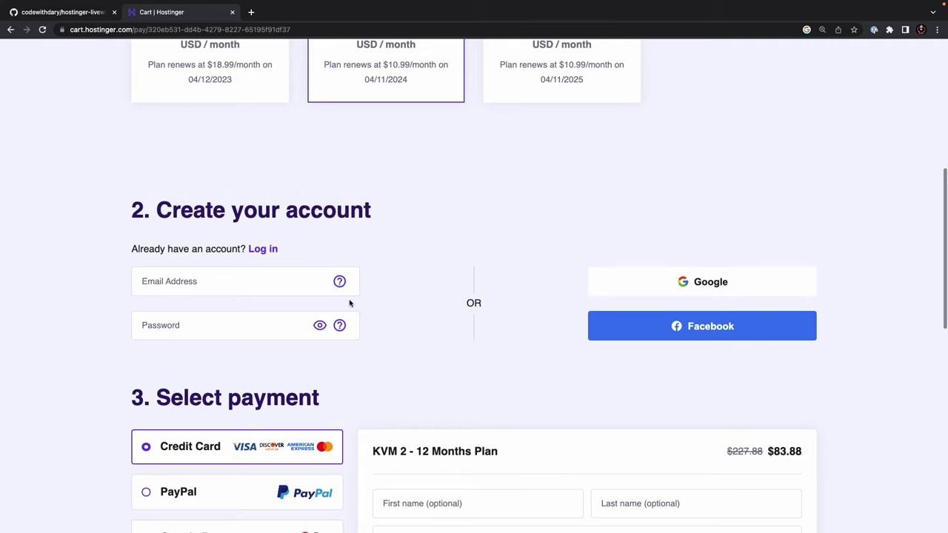
scroll(413, 305, down, 5)
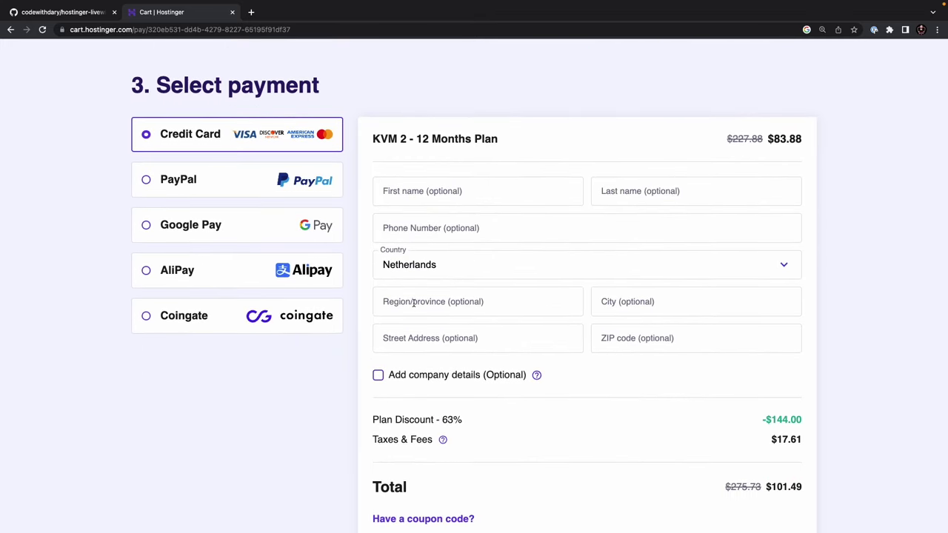
scroll(384, 110, down, 1)
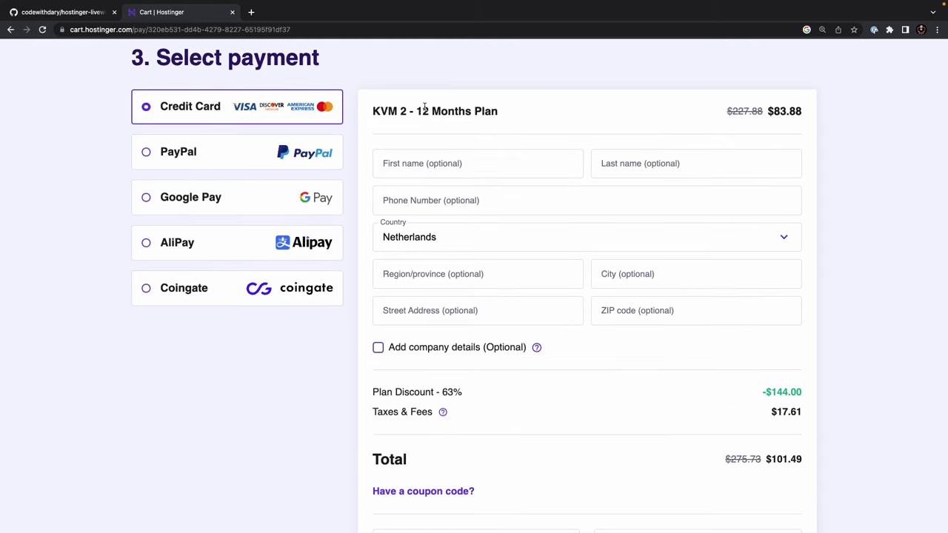
- Highlight the 12 Months Plan label, the $83.88 plan price and the $101.49 total
drag(419, 111, 523, 114)
click(535, 114)
drag(765, 110, 818, 113)
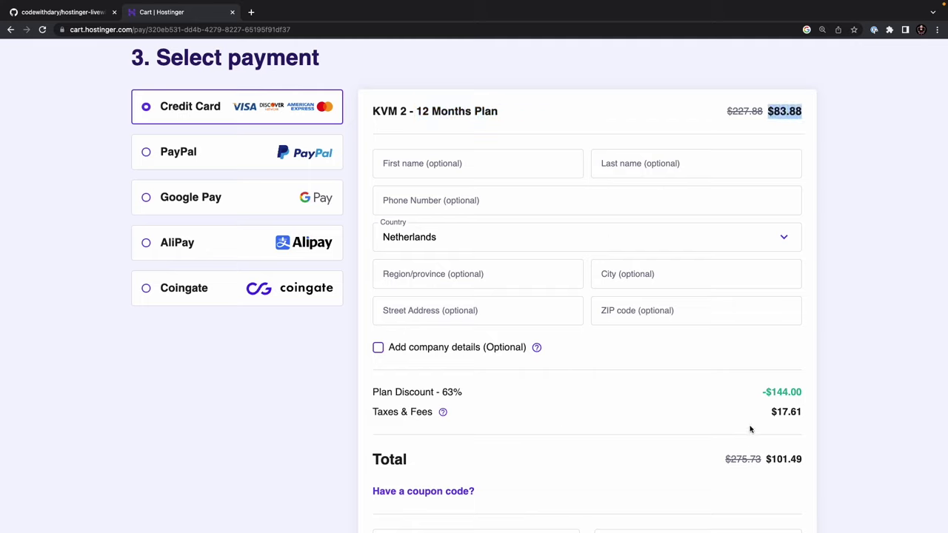
drag(766, 460, 827, 459)
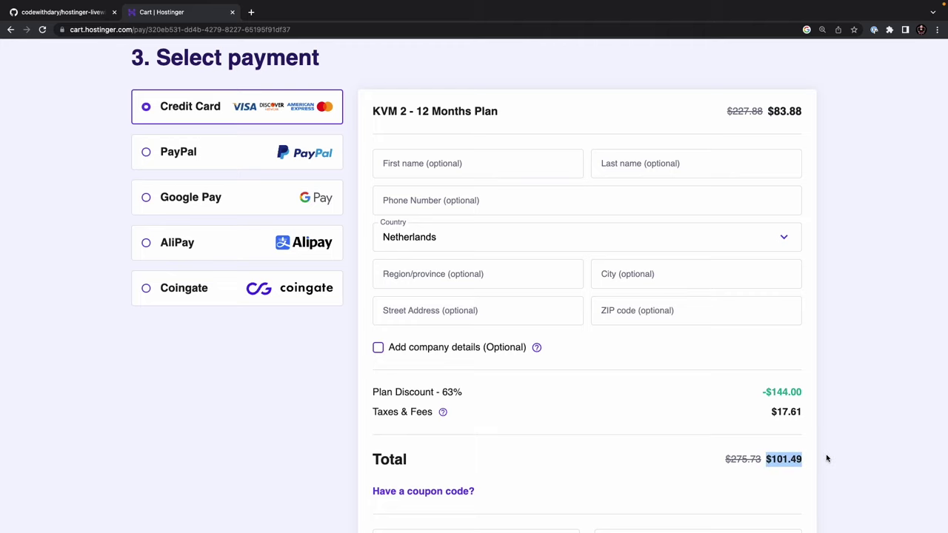
- Enter and apply the coupon code CODEWITHDARY
scroll(438, 470, down, 5)
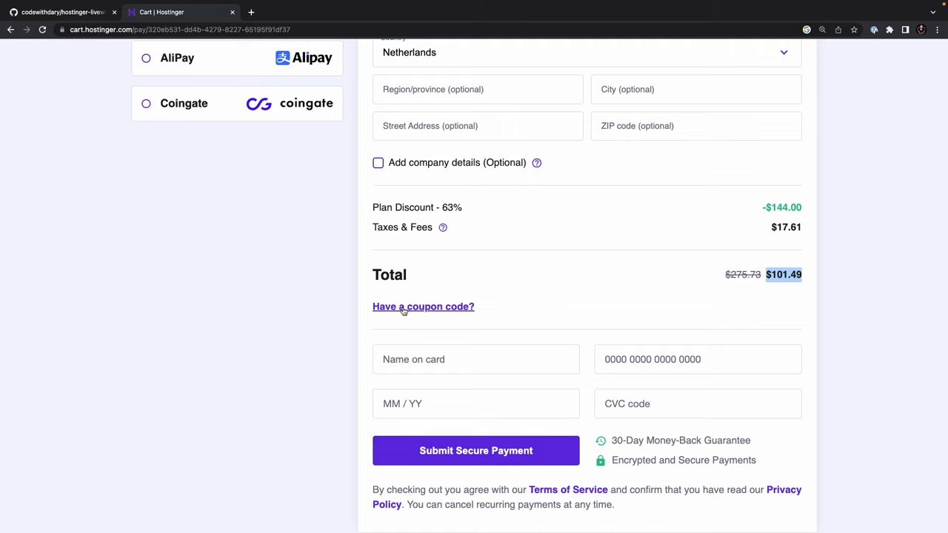
click(404, 308)
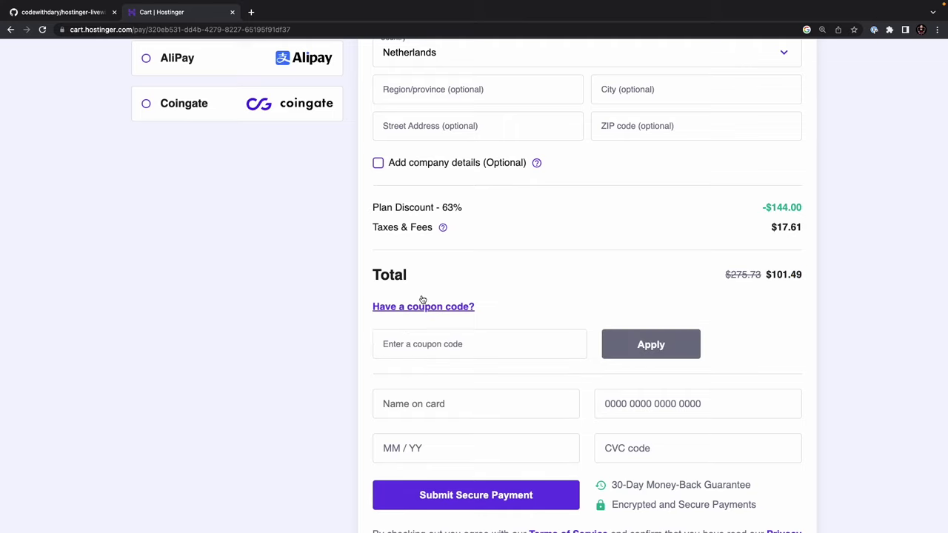
scroll(500, 332, down, 2)
click(502, 287)
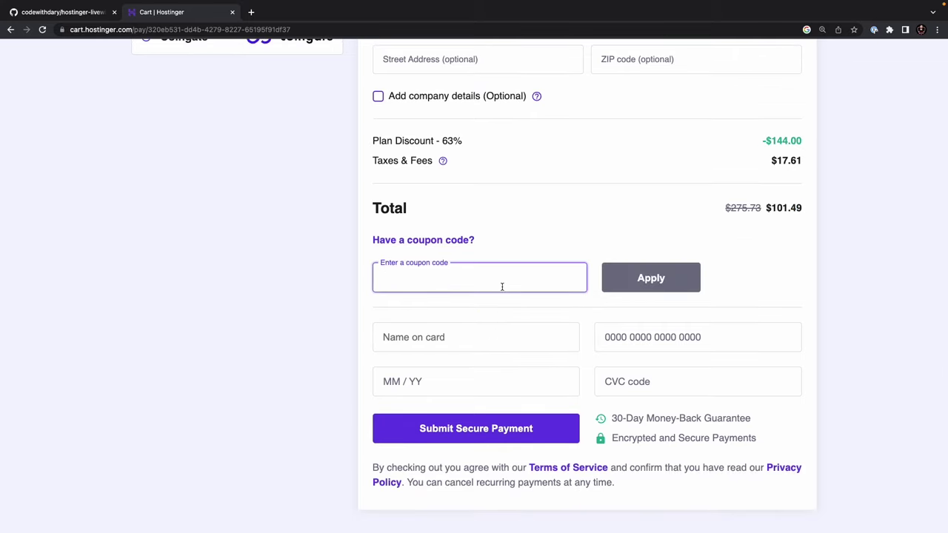
text(CODEWITHDARY)
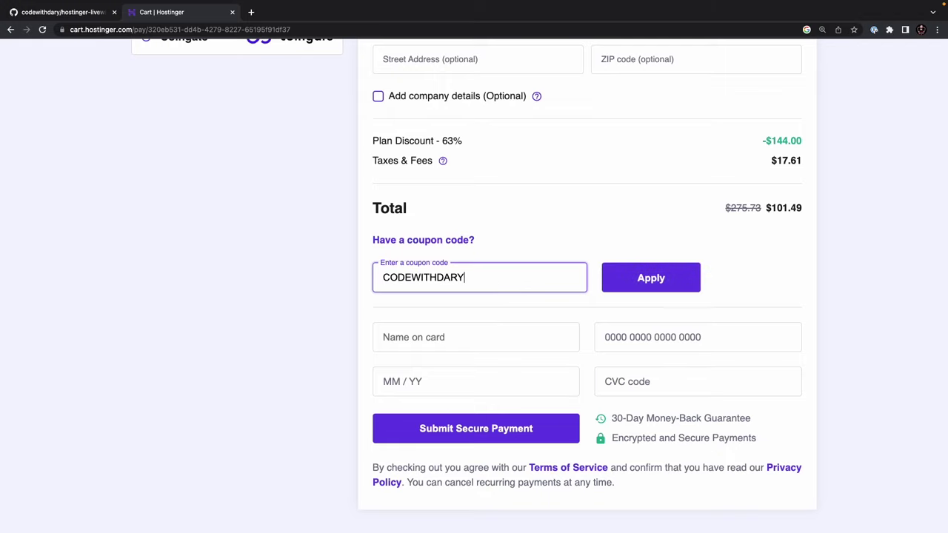
click(628, 285)
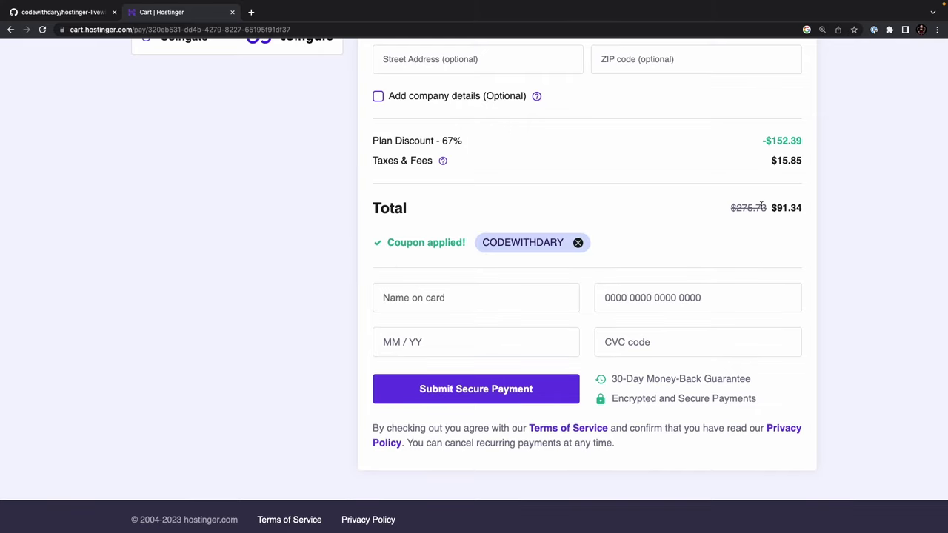
- Highlight the new $91.34 order total
drag(771, 208, 820, 211)
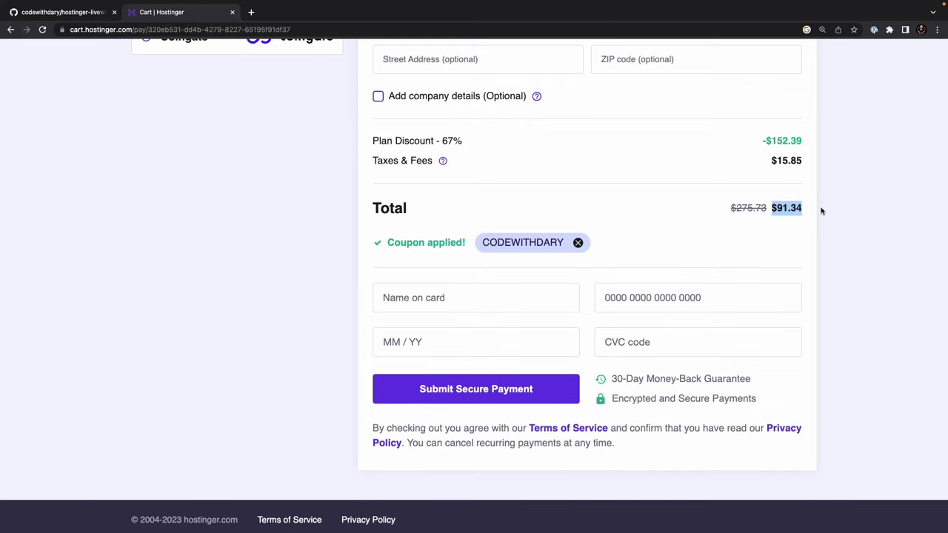
scroll(821, 210, up, 1)
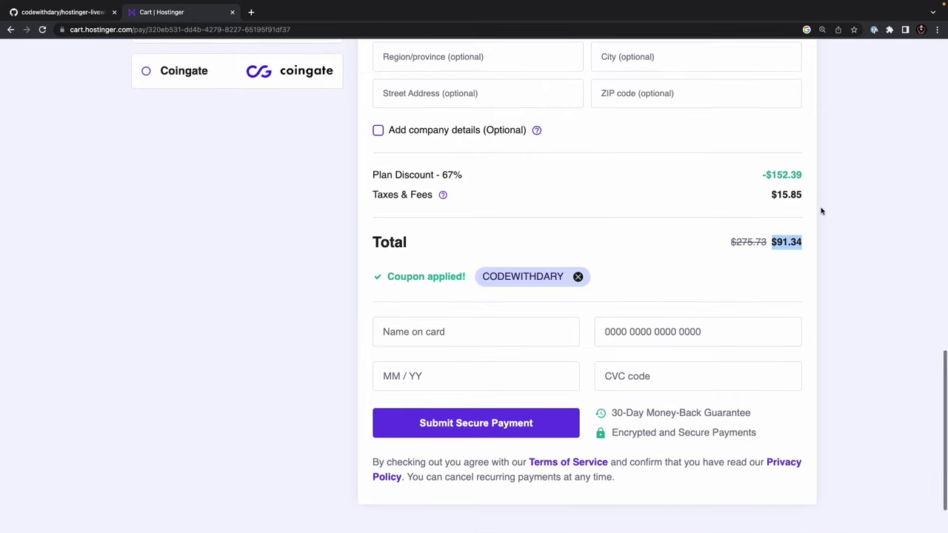
click(789, 257)
drag(772, 245, 811, 246)
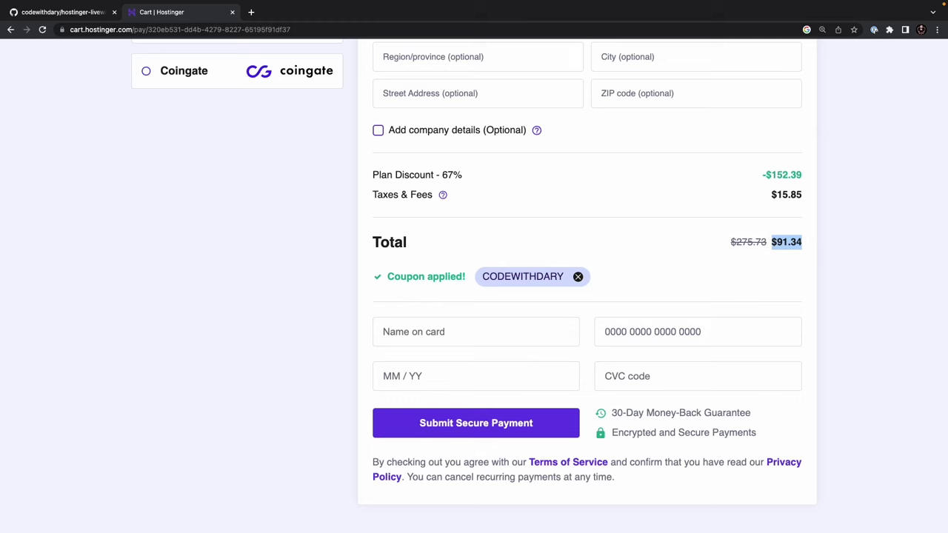
scroll(521, 334, down, 2)
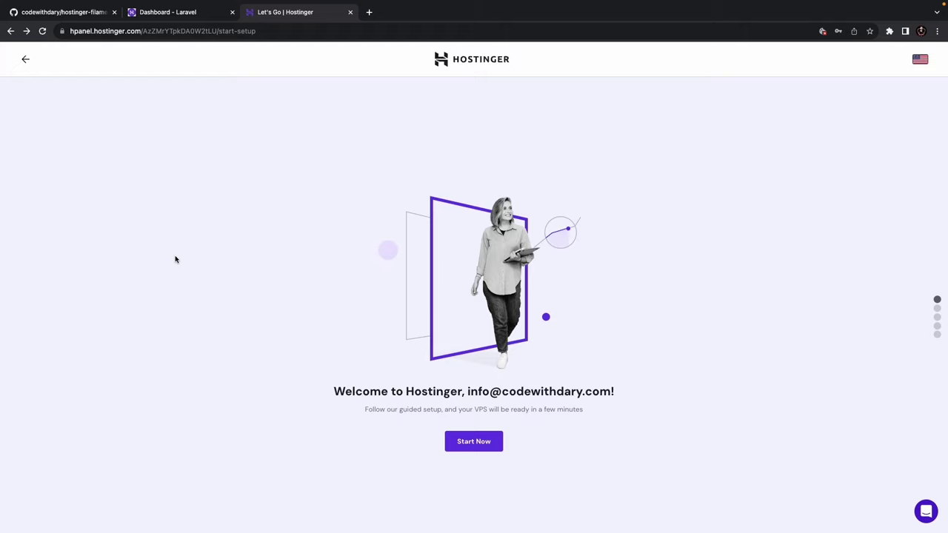
- Start the guided VPS setup from the hPanel welcome screen
click(467, 442)
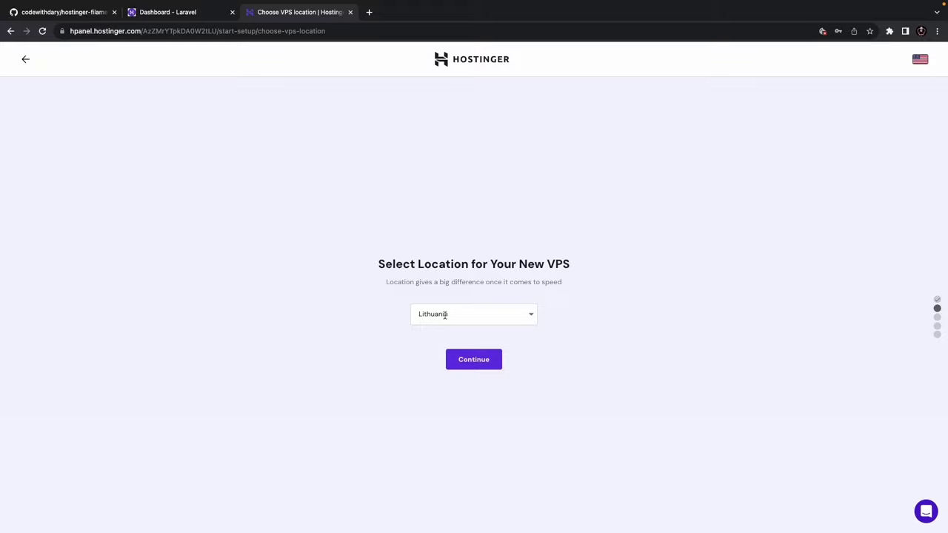
- Choose Netherlands as the VPS server location and continue
click(481, 314)
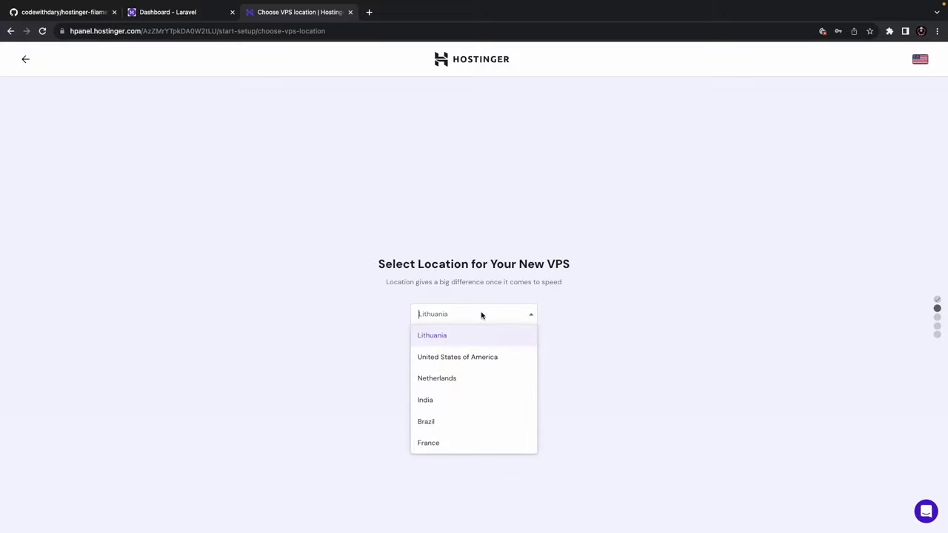
click(463, 380)
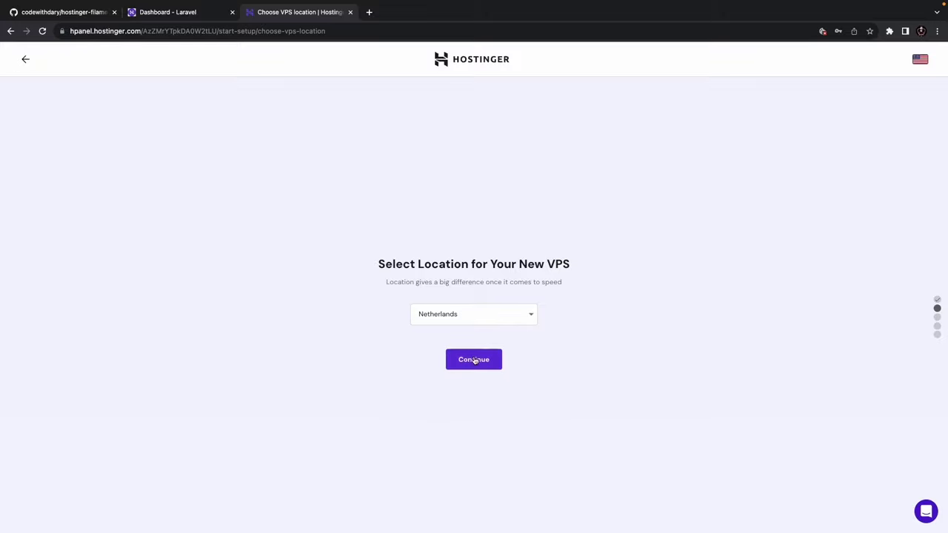
click(474, 360)
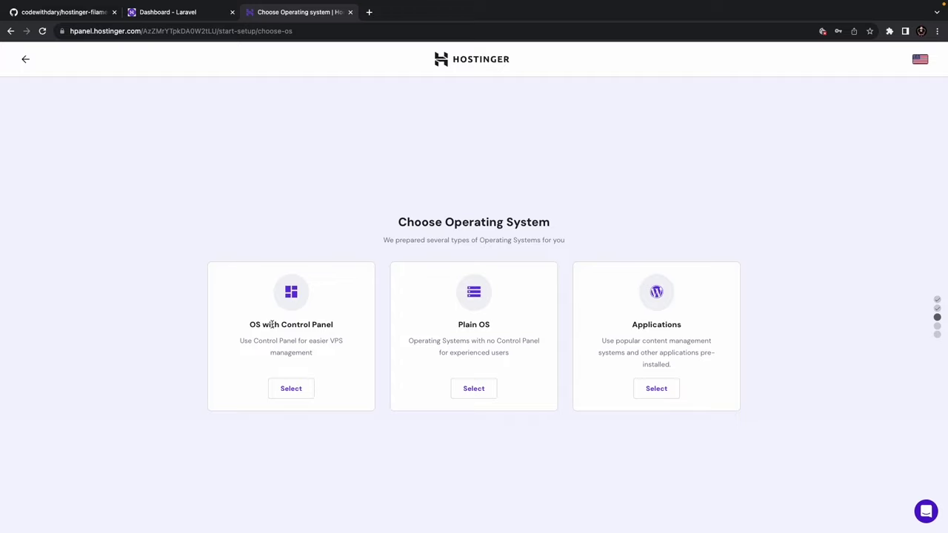
- Highlight the OS with Control Panel and Plain OS options, then select Plain OS
drag(257, 324, 370, 326)
drag(447, 326, 499, 327)
click(478, 390)
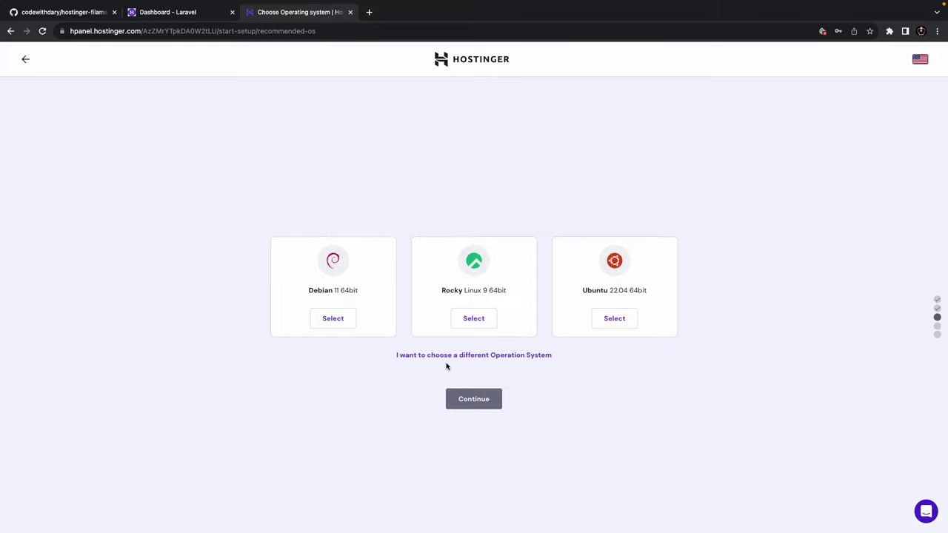
- Choose Ubuntu 22.04 64bit as the VPS operating system and continue to the credentials step
click(621, 321)
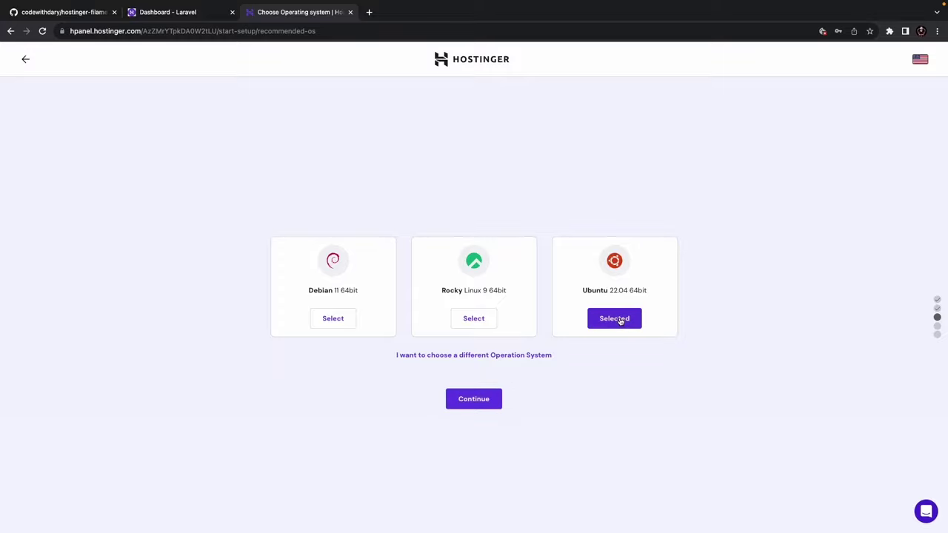
click(474, 402)
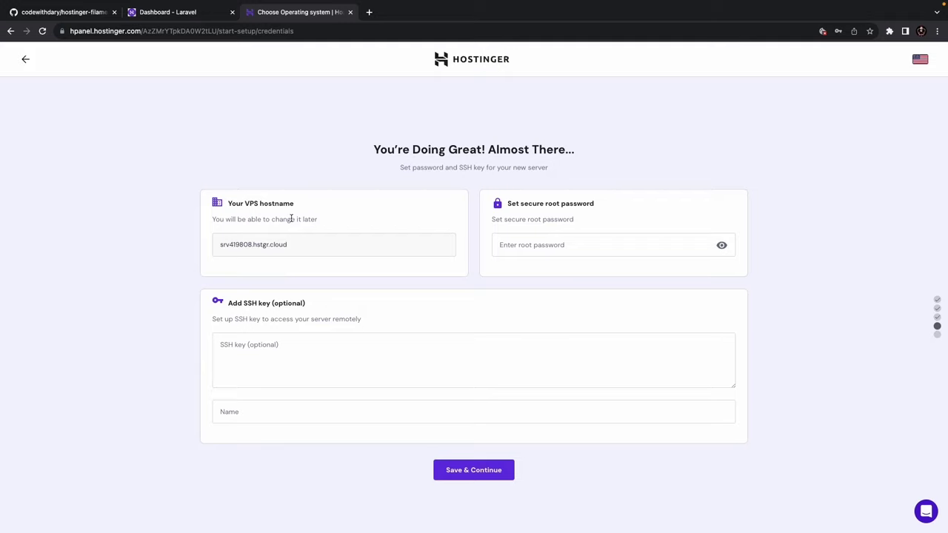
- Enter a root password for the VPS and save it to reach the summary page
double_click(278, 244)
click(244, 250)
click(530, 246)
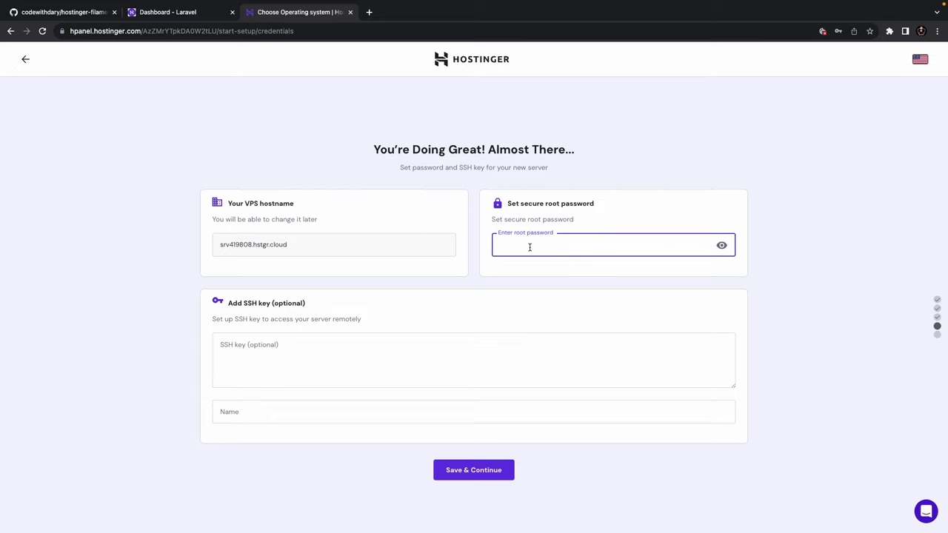
text(•••••••••)
click(459, 469)
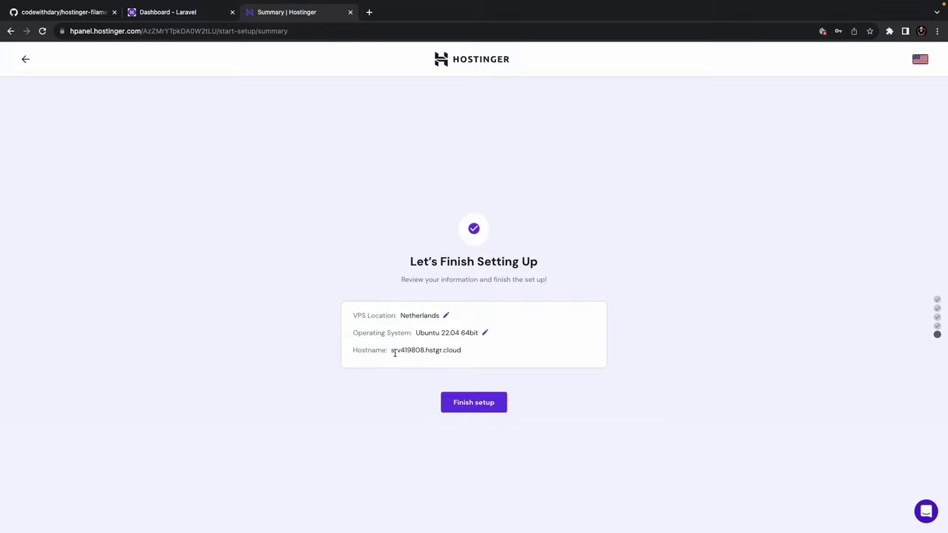
- Check the summary's hostname and finish the Netherlands / Ubuntu 22.04 VPS setup
drag(391, 350, 489, 351)
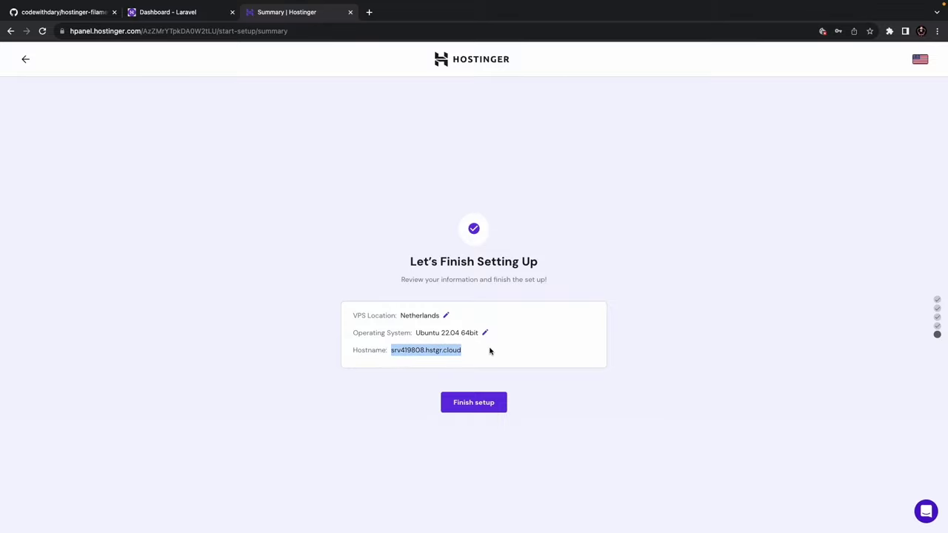
click(489, 352)
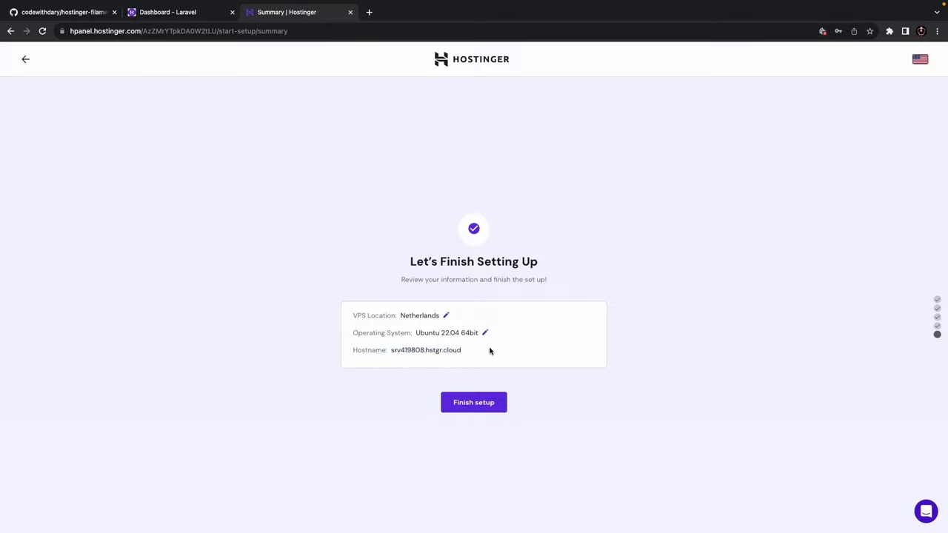
click(474, 405)
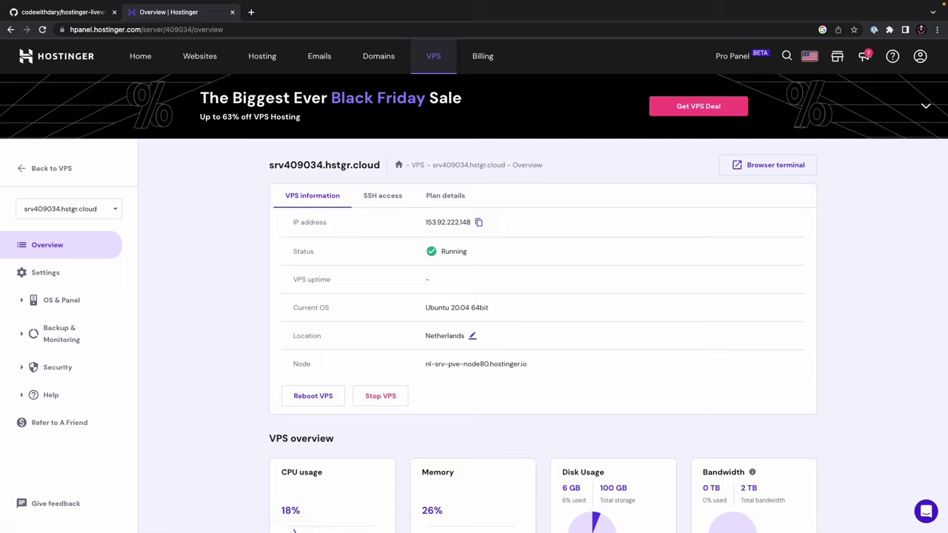
- Review the VPS overview rows (IP, status, uptime, OS, location, node), then show SSH access details
triple_click(448, 222)
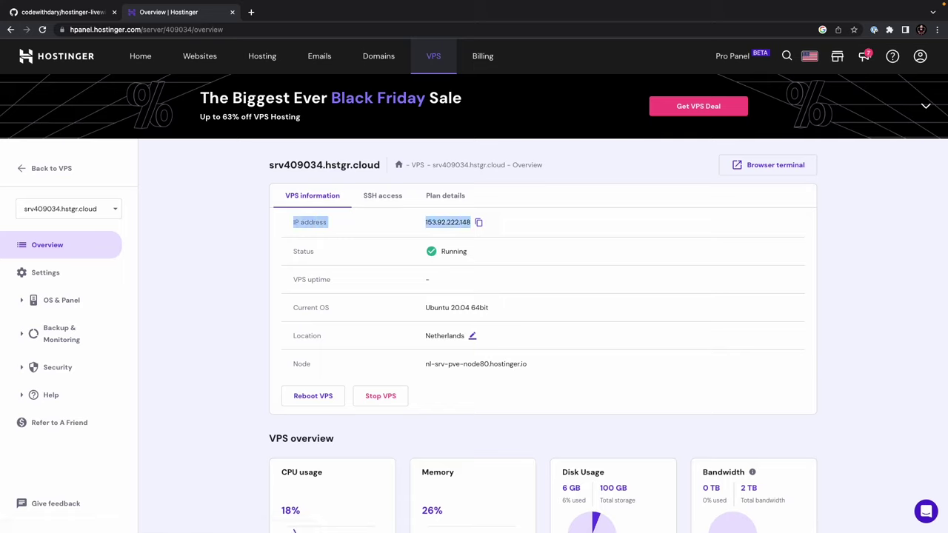
triple_click(453, 251)
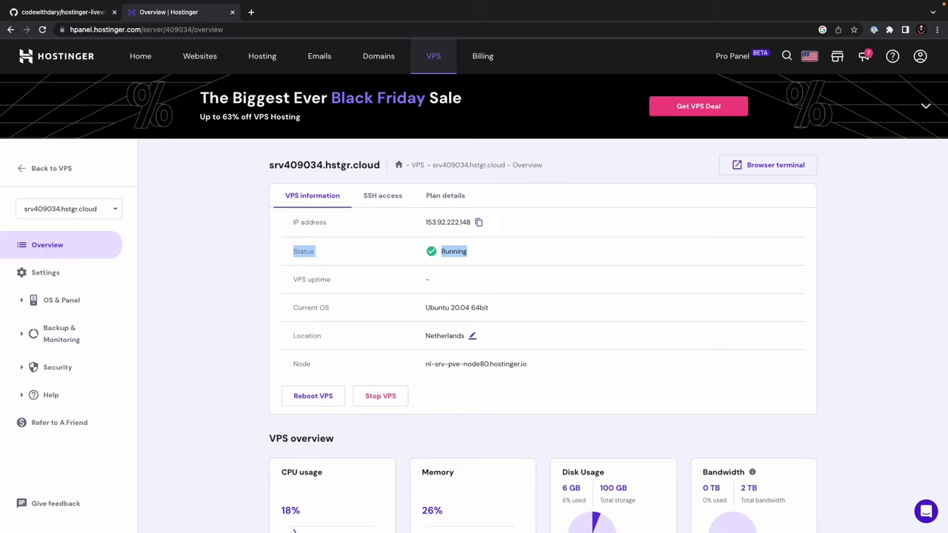
triple_click(428, 280)
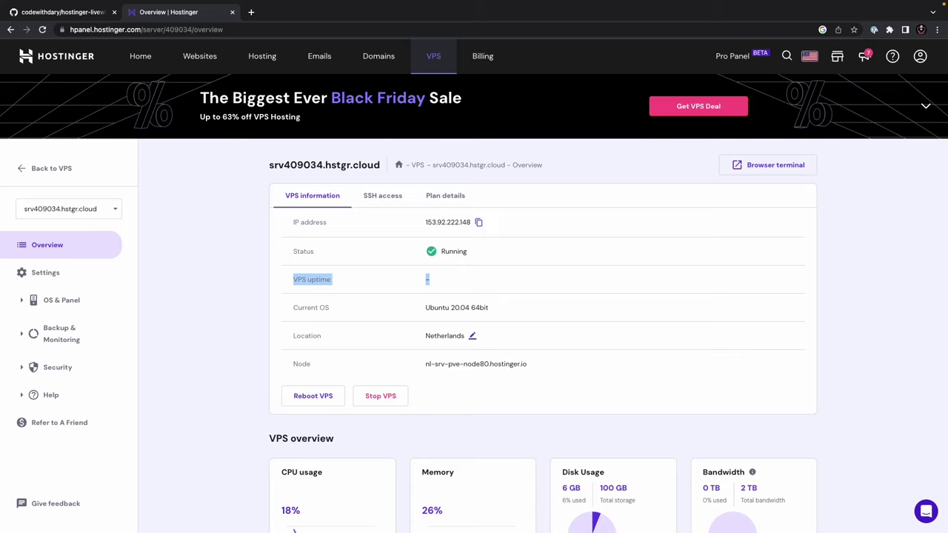
triple_click(457, 308)
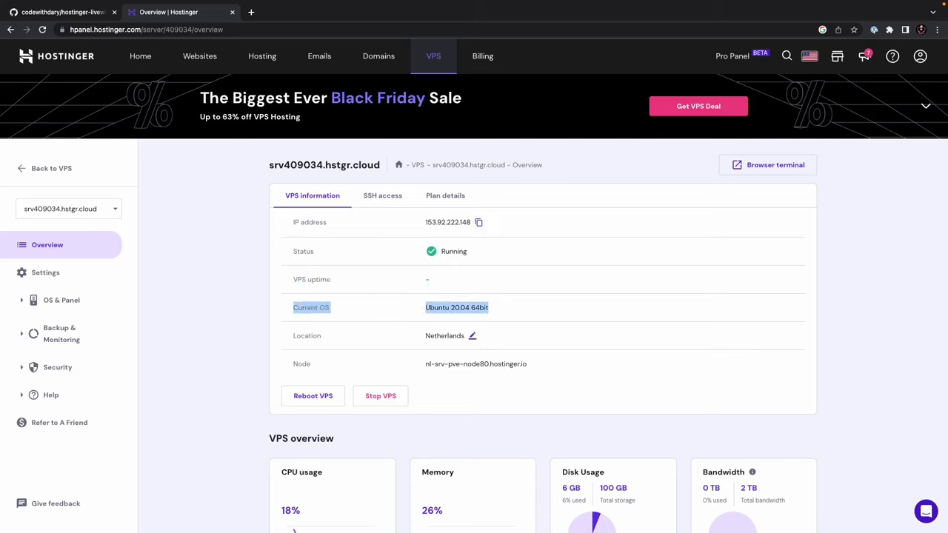
triple_click(444, 335)
triple_click(476, 363)
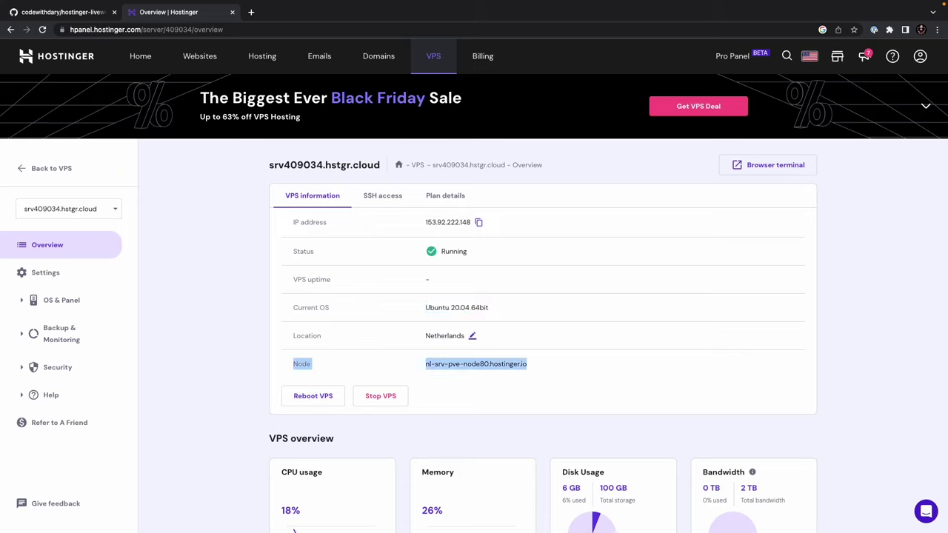
click(476, 364)
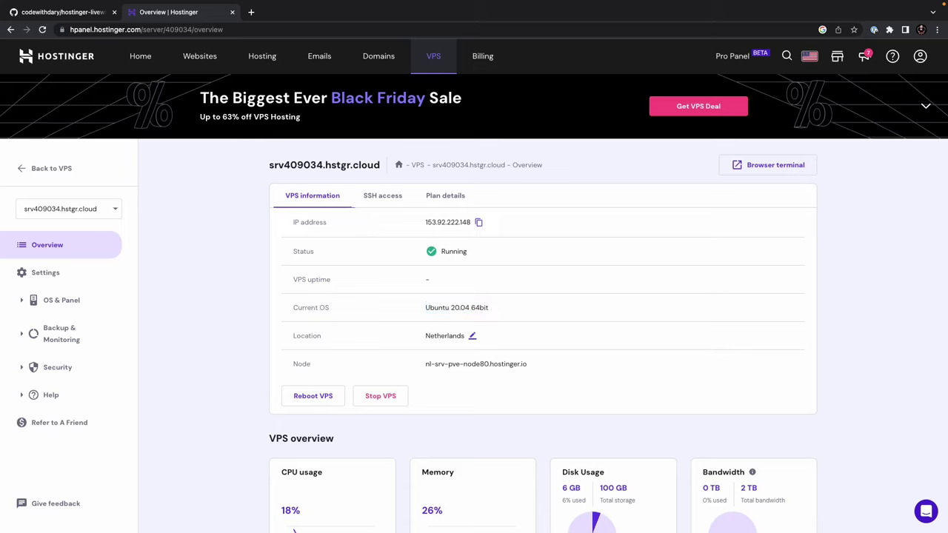
click(383, 196)
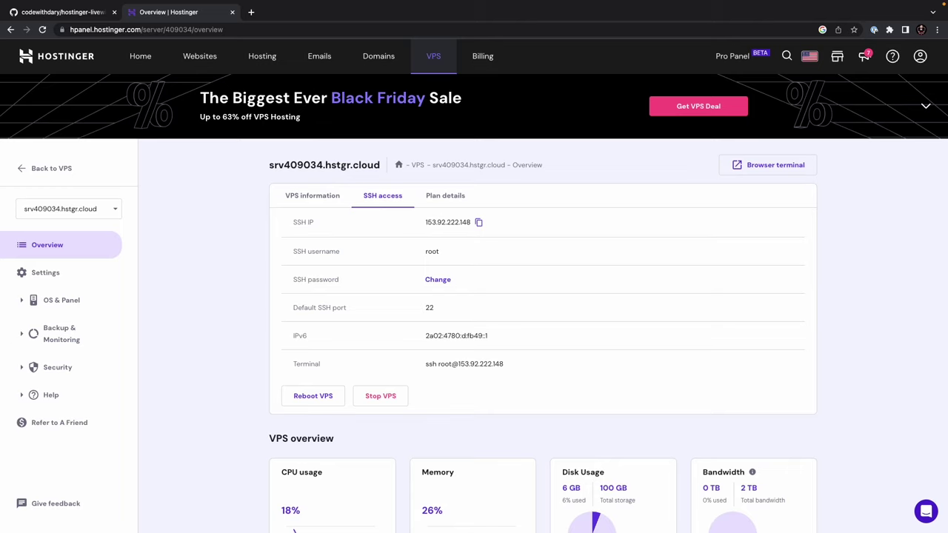
- Open the Plan details tab and scroll through the VPS overview and Manage VPS sections
click(445, 196)
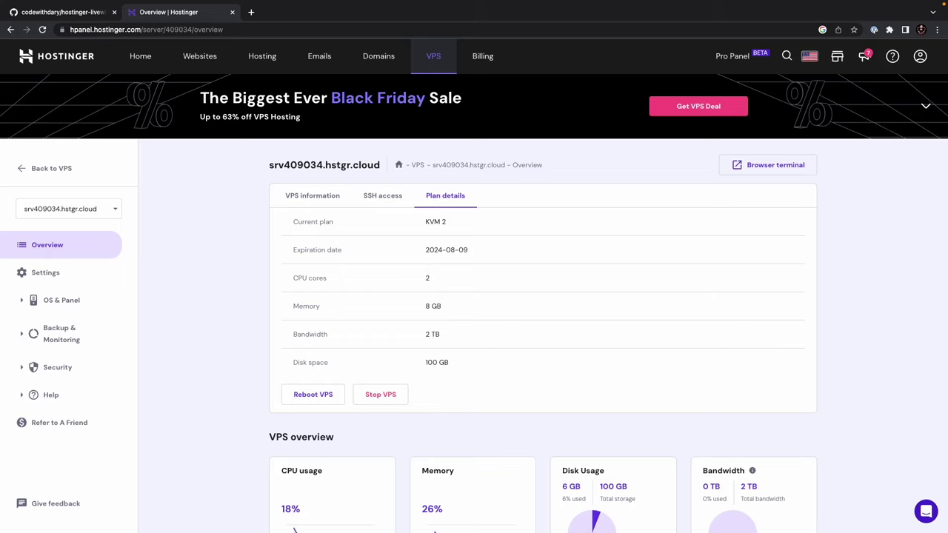
scroll(474, 311, down, 5)
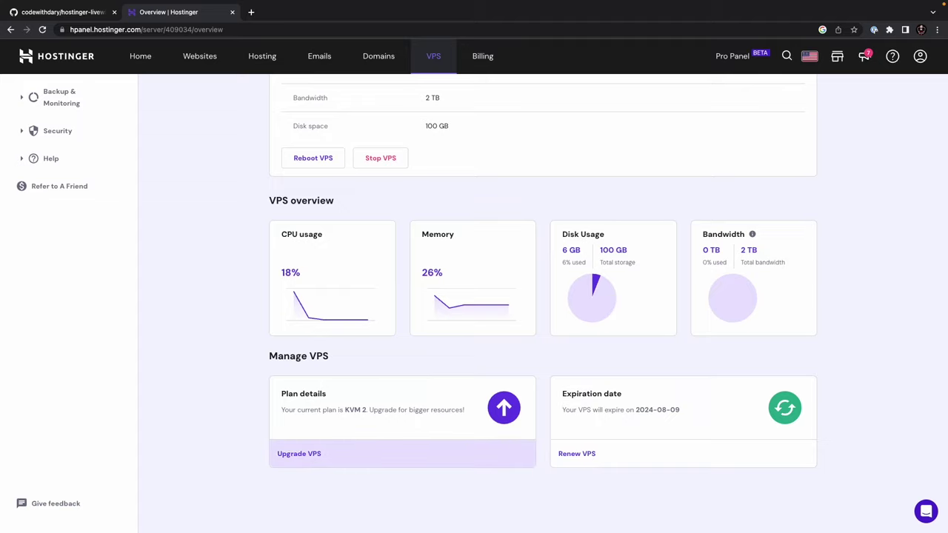
scroll(474, 296, up, 5)
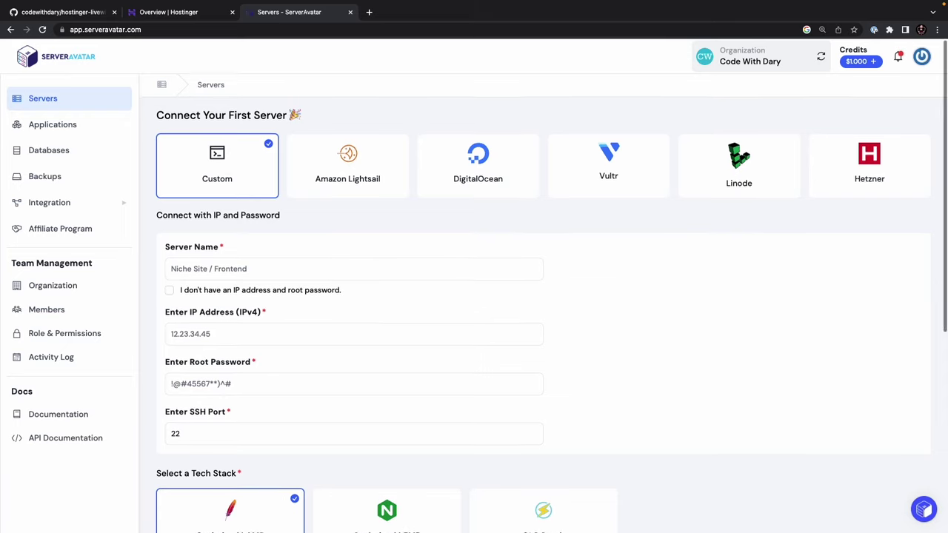
- Browse the connection options, glance at DigitalOcean, and return to the Custom server form
scroll(191, 469, down, 3)
scroll(543, 311, down, 2)
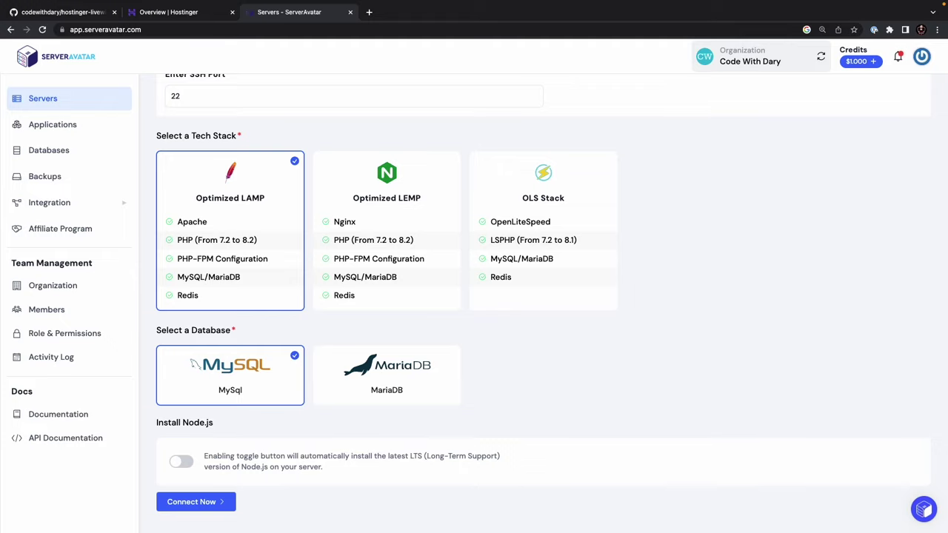
scroll(544, 304, up, 5)
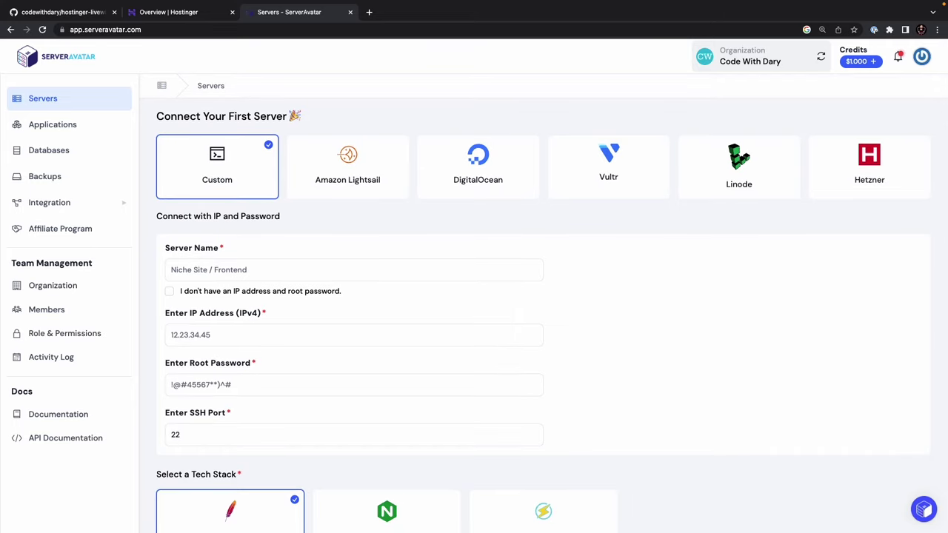
click(477, 167)
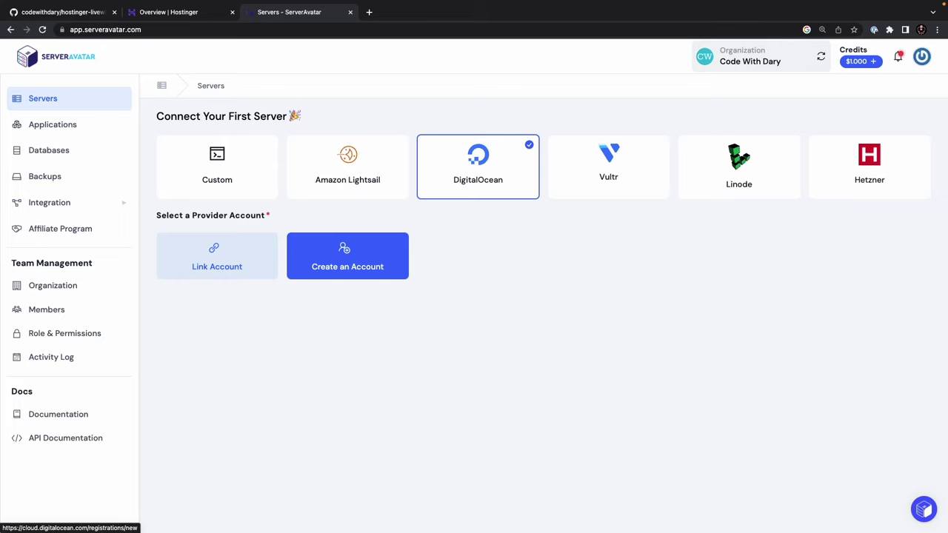
click(217, 167)
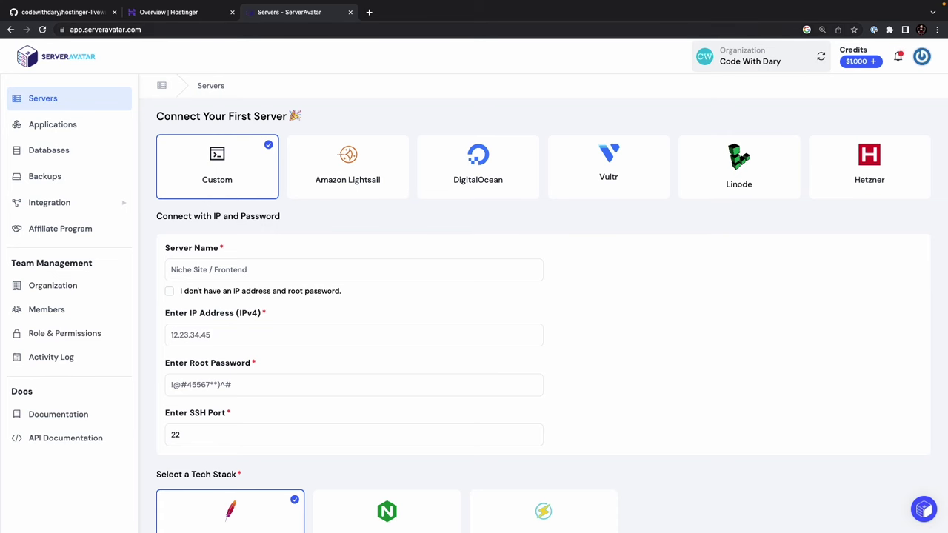
- Copy the hostname srv409034.hstgr.cloud from Hostinger and paste it as the Server Name
key(ctrl+shift+Tab)
drag(269, 164, 380, 164)
key(ctrl+c)
key(ctrl+Tab)
click(222, 270)
key(ctrl+v)
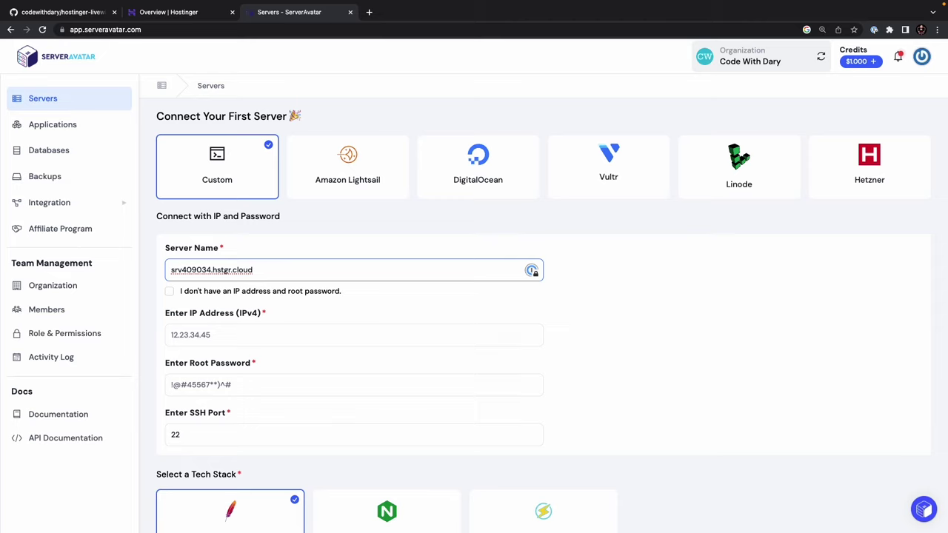
- Paste the VPS IP address 153.92.222.148 into the IP Address field
key(ctrl+shift+Tab)
click(312, 196)
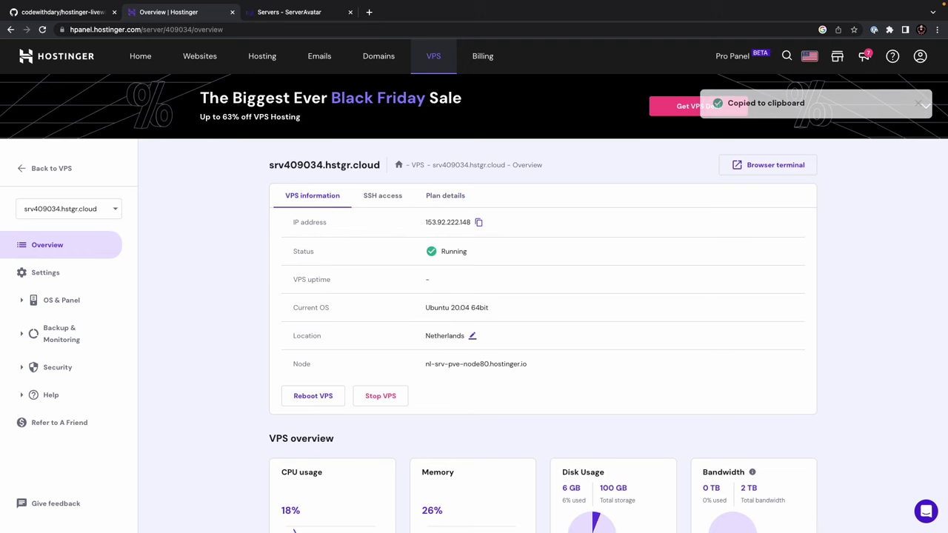
key(ctrl+Tab)
click(171, 335)
key(ctrl+v)
key(Tab)
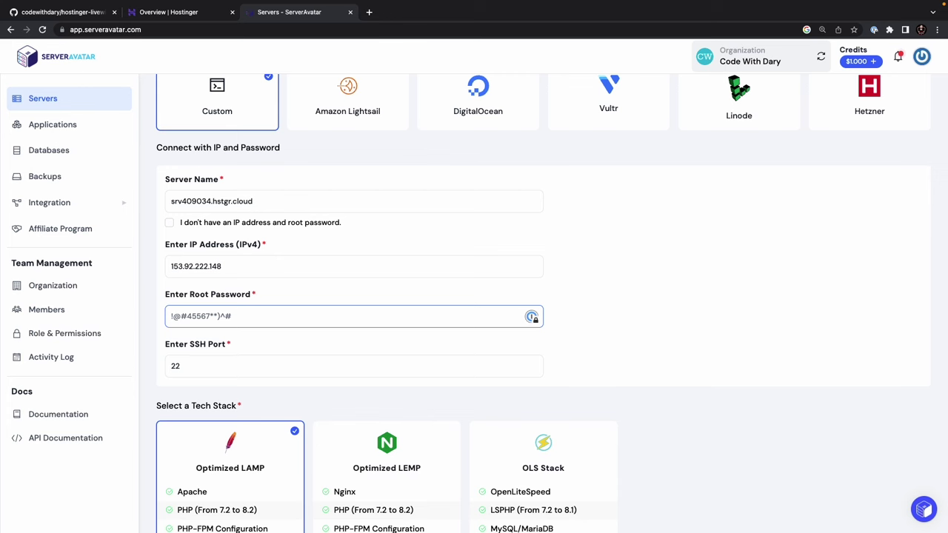
- Check Hostinger's SSH details and clear stray characters from the root password field
click(169, 12)
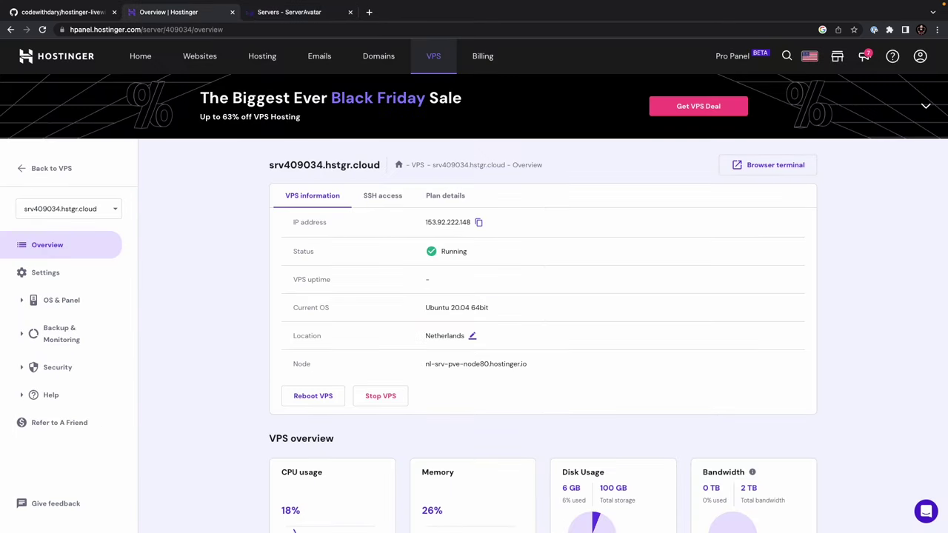
click(382, 195)
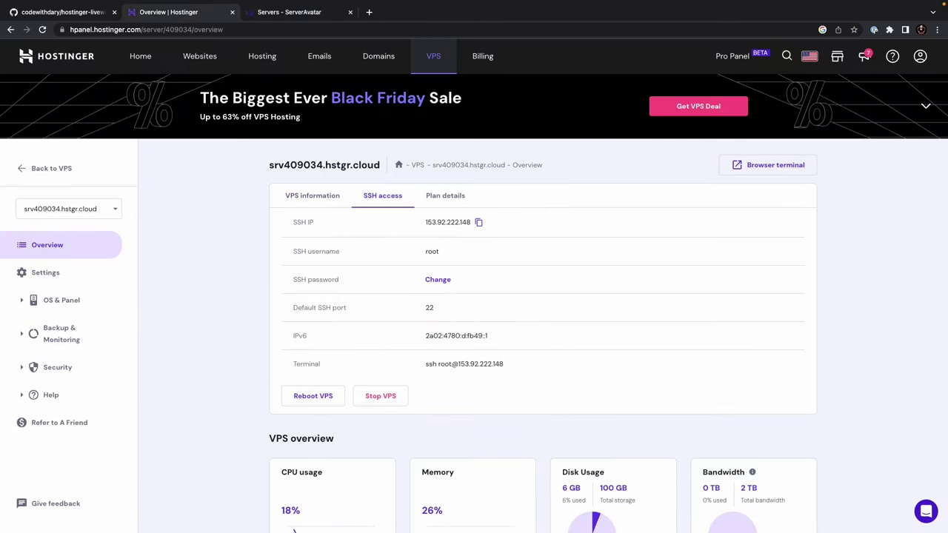
key(ctrl+Tab)
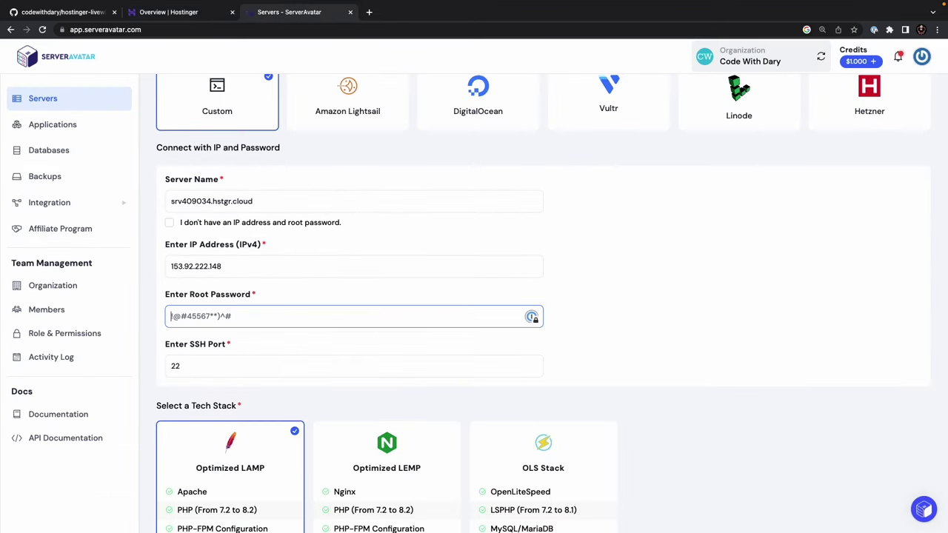
text(dsfjsfsdfj)
key(ctrl+a)
key(BackSpace)
scroll(342, 317, down, 1)
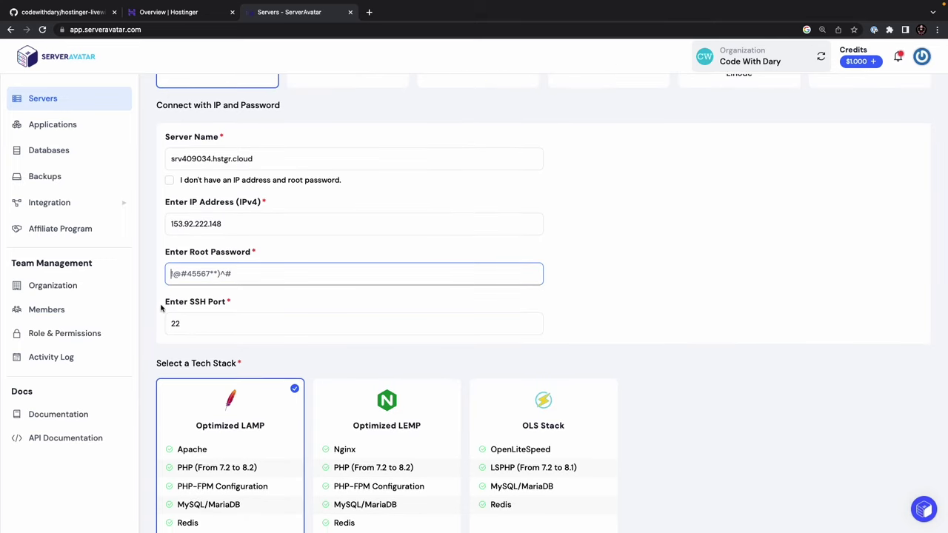
drag(164, 303, 252, 307)
- Turn on Install Node.js and connect the server with Optimized LAMP and MySQL
scroll(252, 307, down, 5)
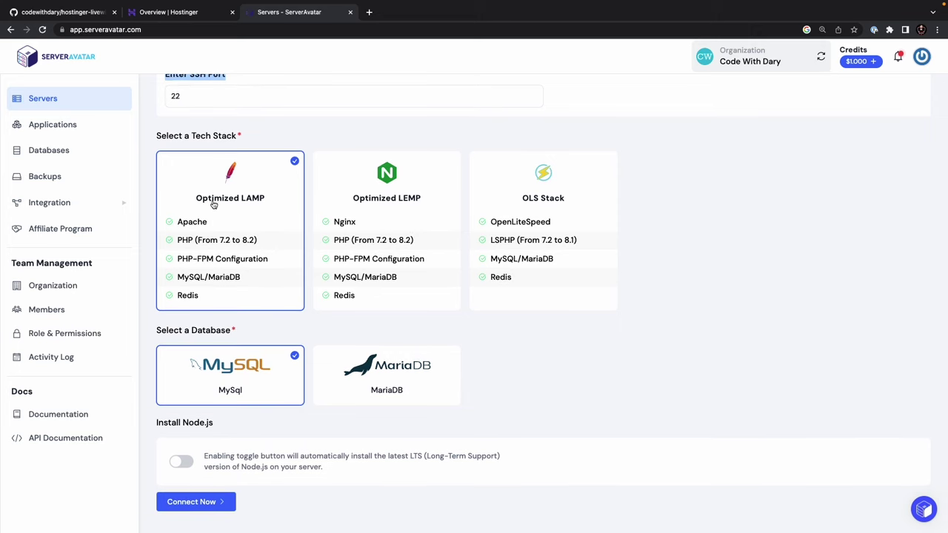
scroll(225, 243, down, 1)
click(182, 462)
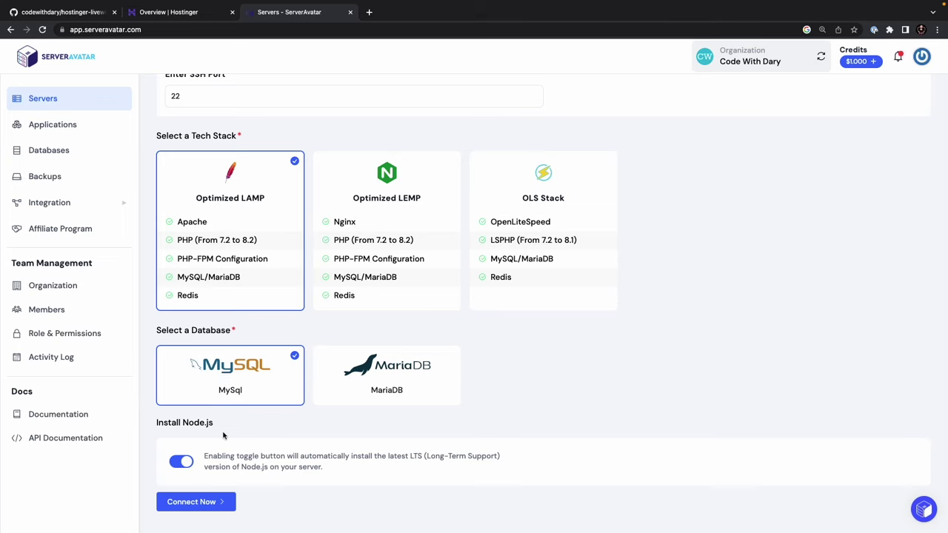
click(223, 502)
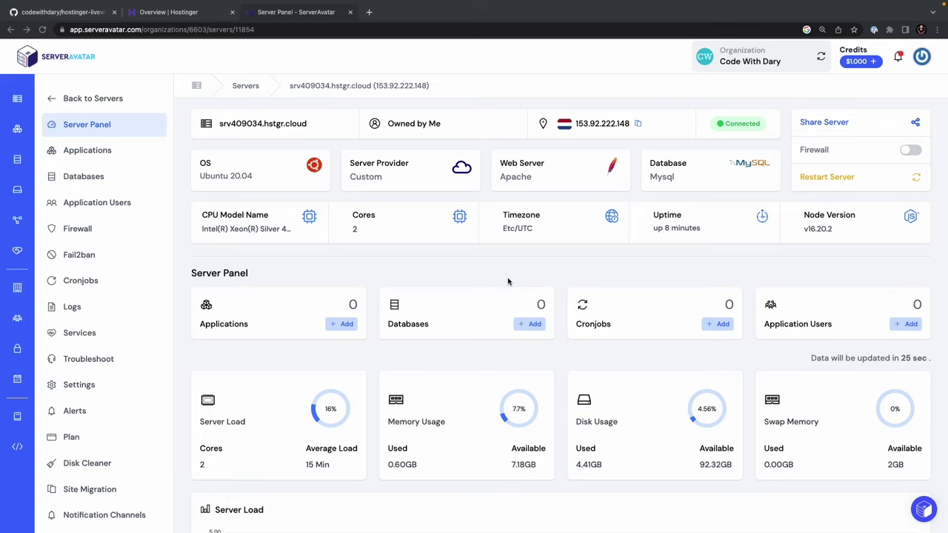
click(509, 280)
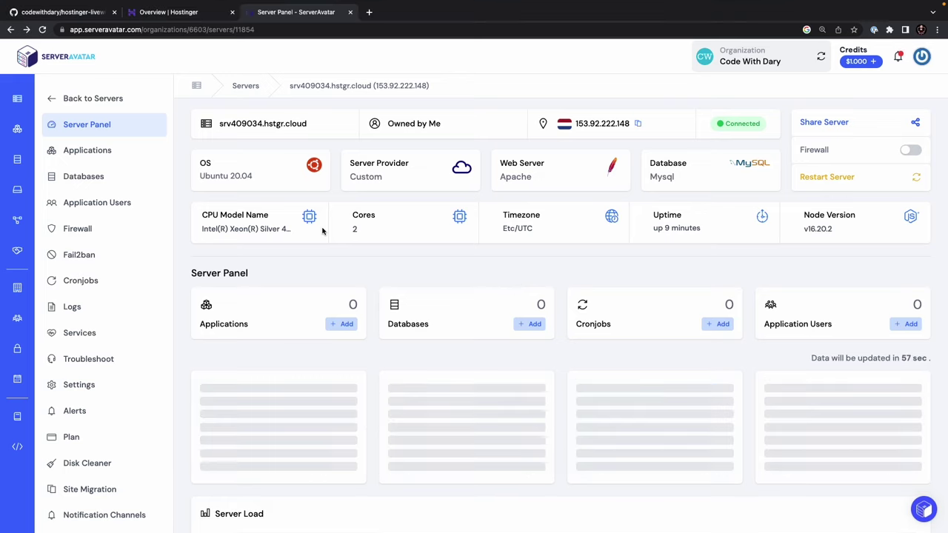
- Delete the existing GitHub Git provider, link GitHub again, and return to Servers
click(132, 103)
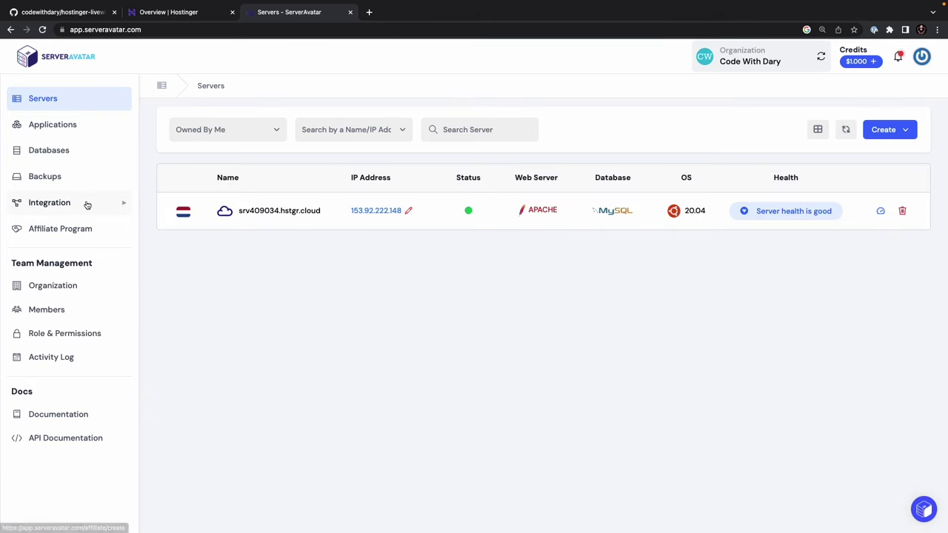
click(76, 205)
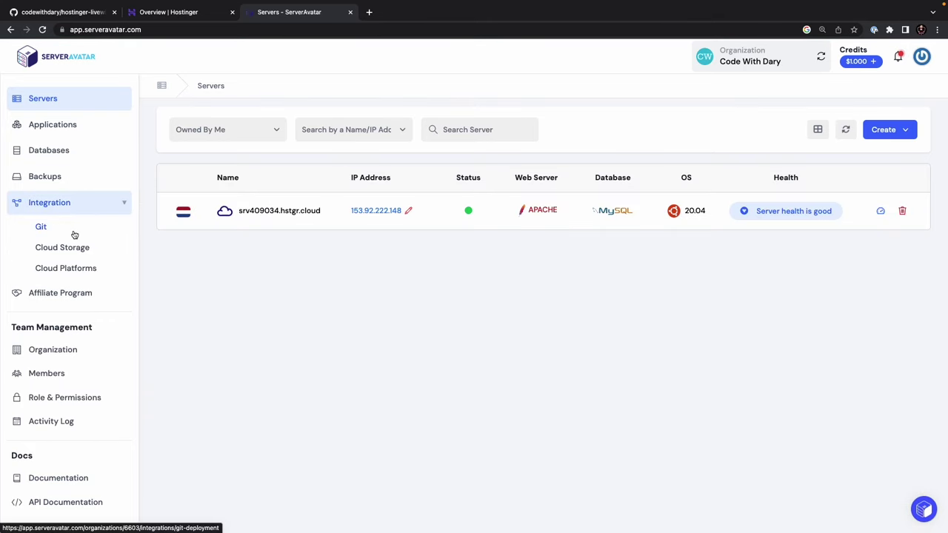
click(70, 235)
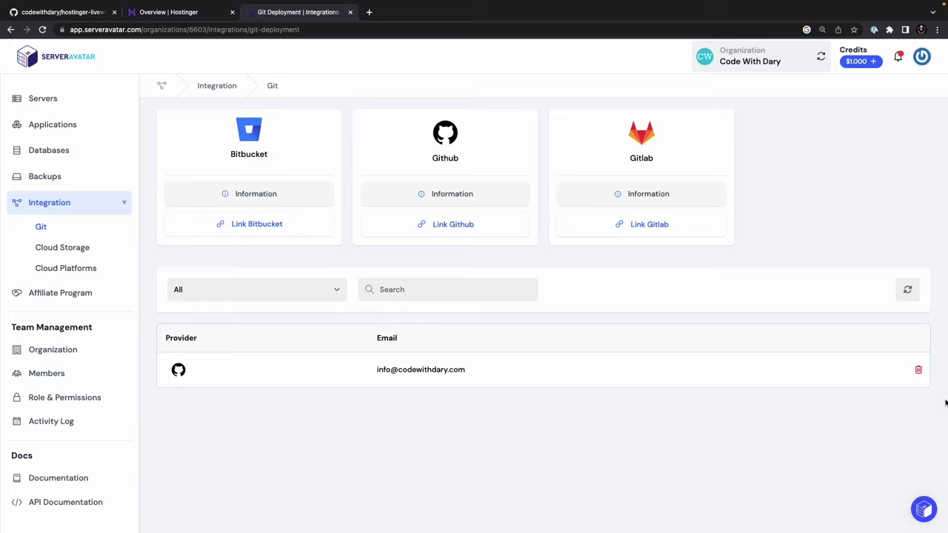
click(919, 371)
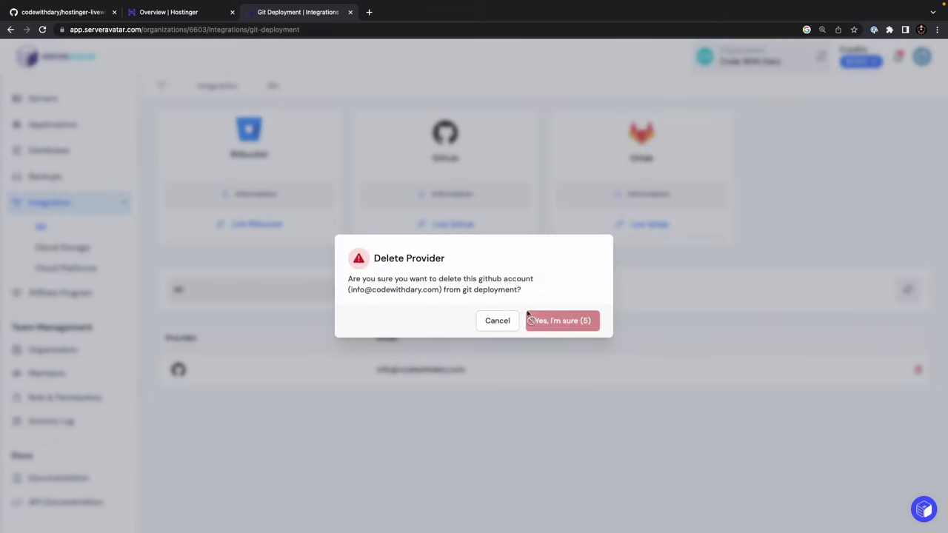
click(567, 326)
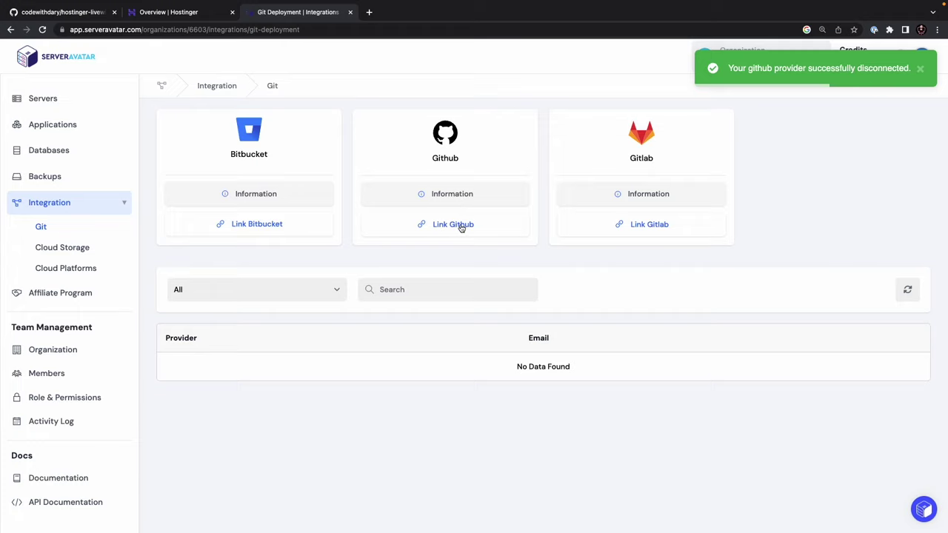
click(461, 226)
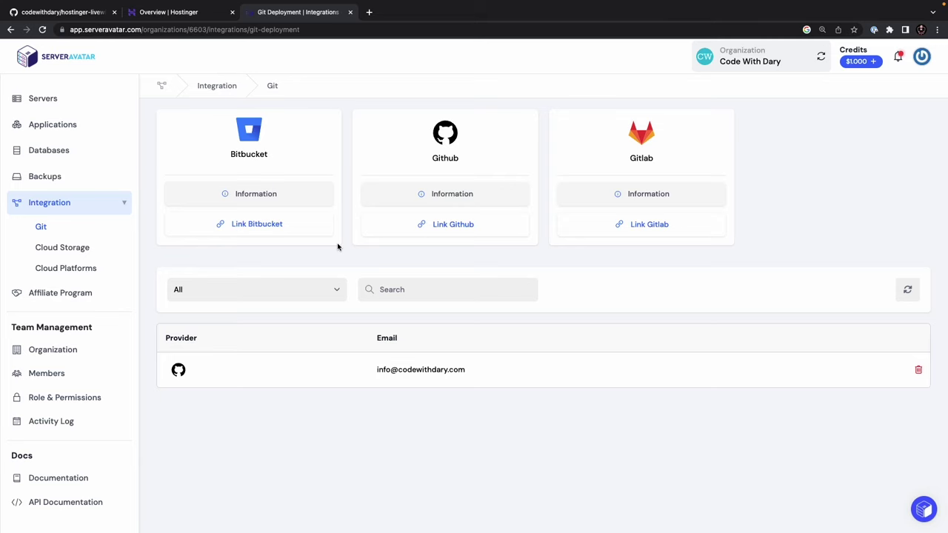
click(45, 98)
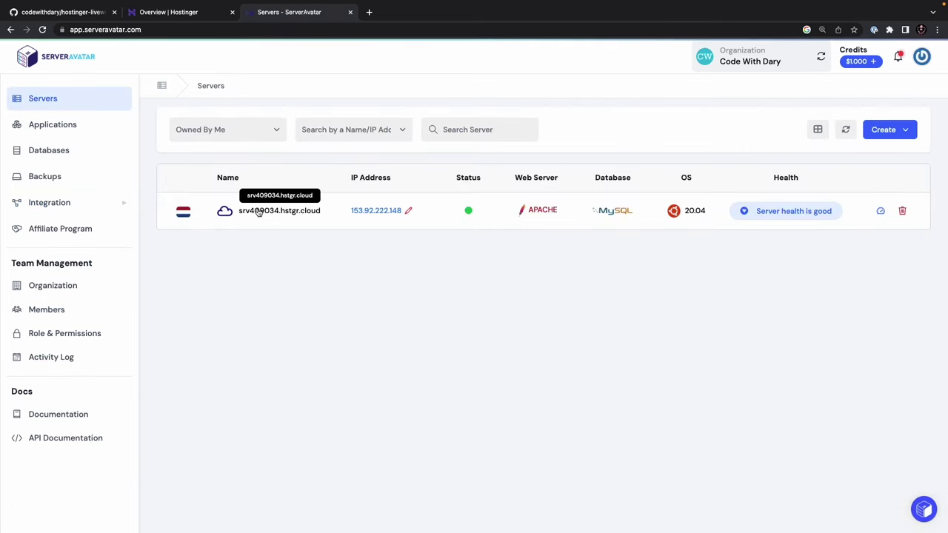
- Start a new application on srv409034.hstgr.cloud using a free Test Domain
click(257, 211)
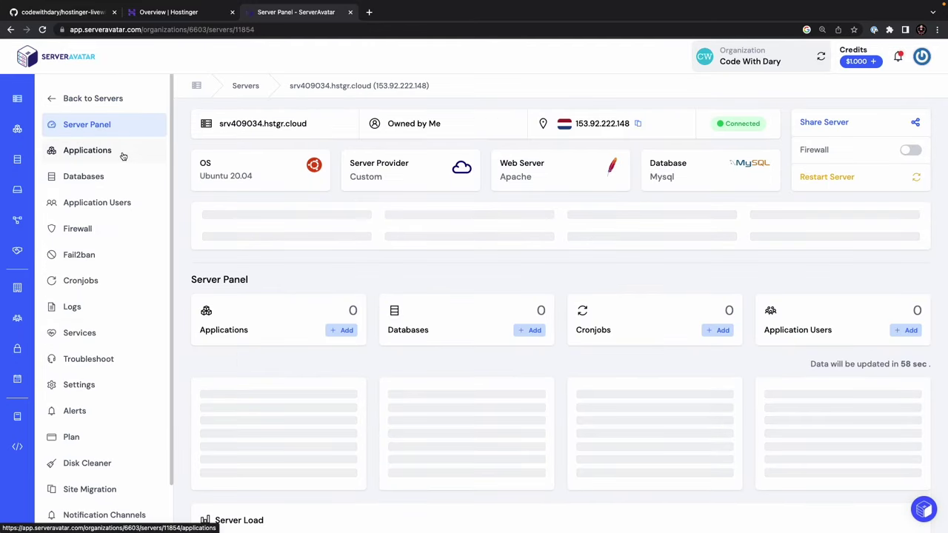
click(123, 156)
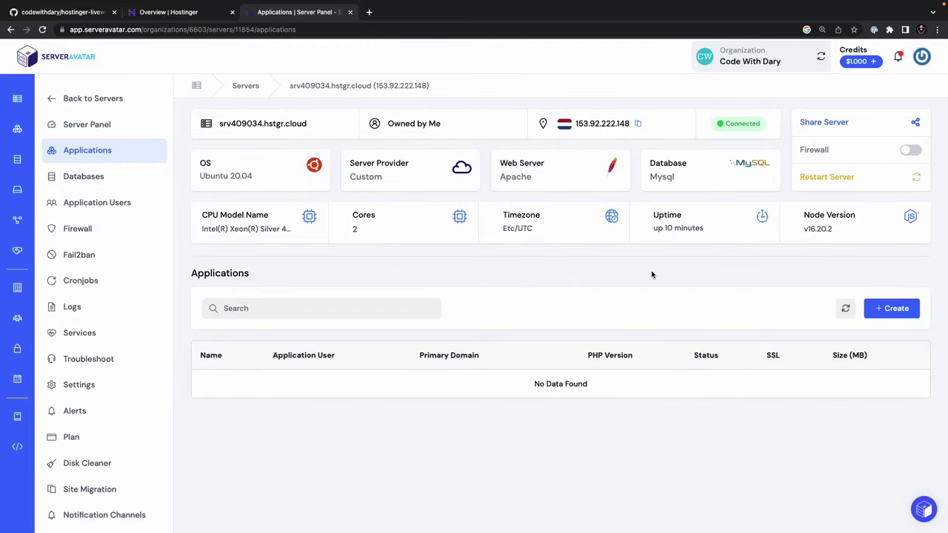
click(885, 308)
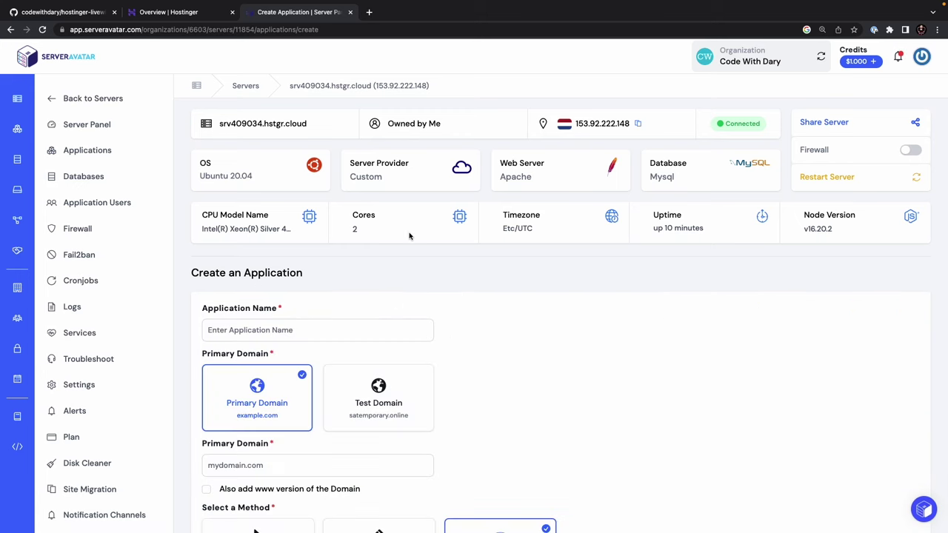
scroll(447, 274, down, 3)
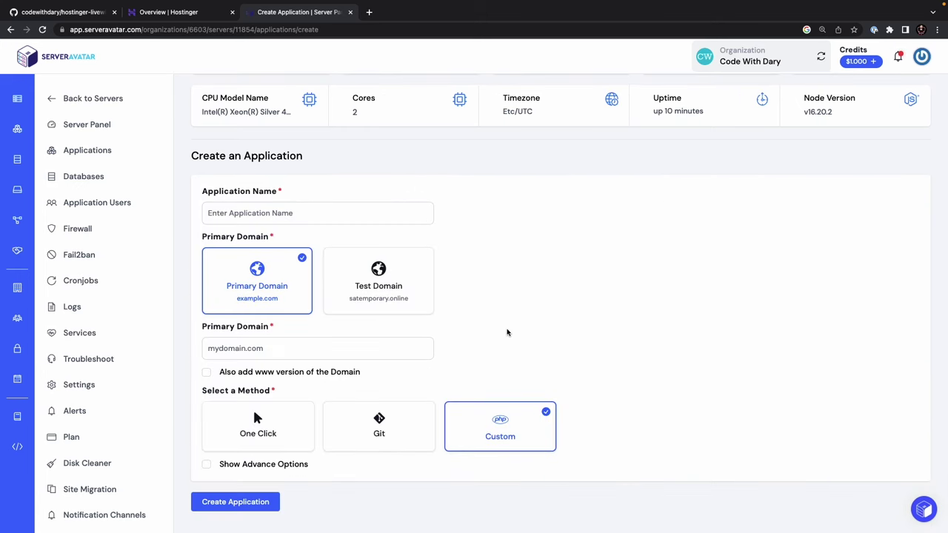
click(389, 290)
scroll(335, 290, down, 1)
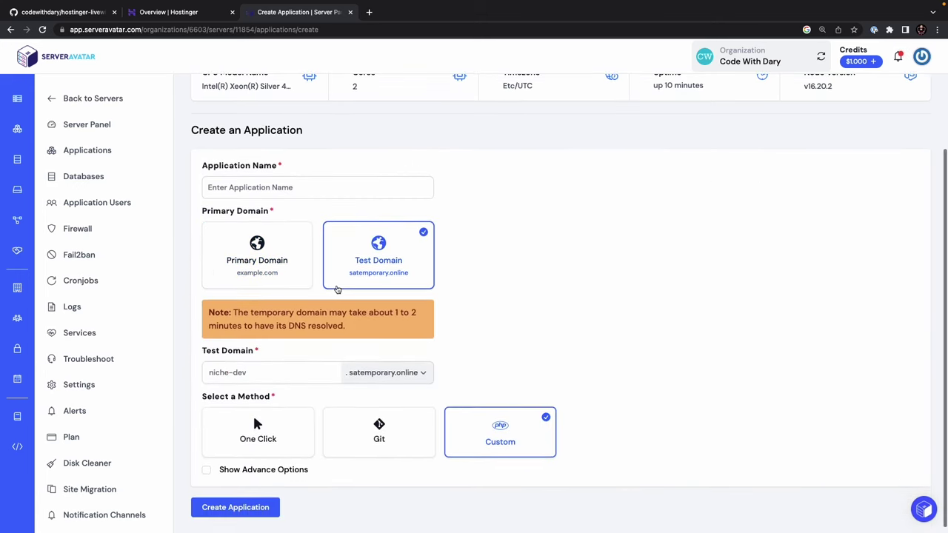
- Name the app 'Hostinger Livewire' with subdomain 'hostingerlivewire' on satemporary.online
click(272, 187)
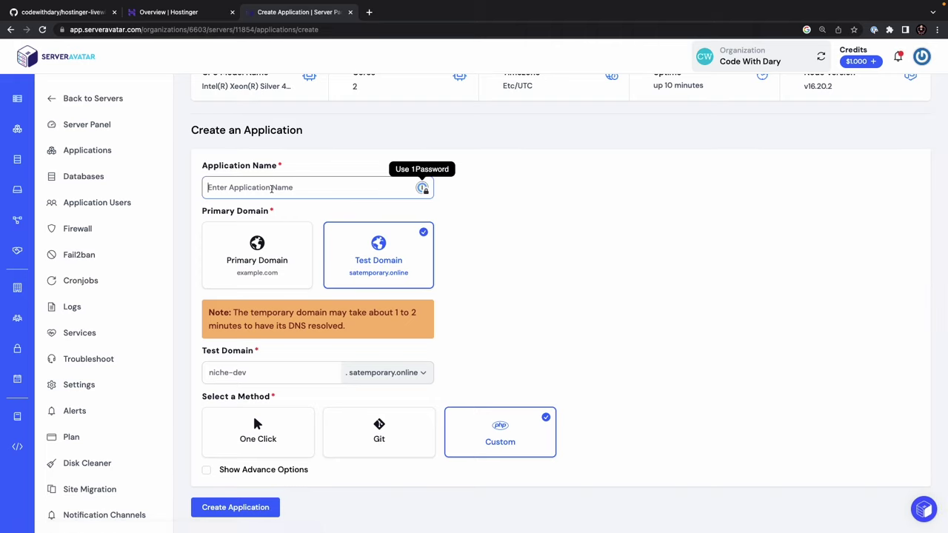
text(Hosting)
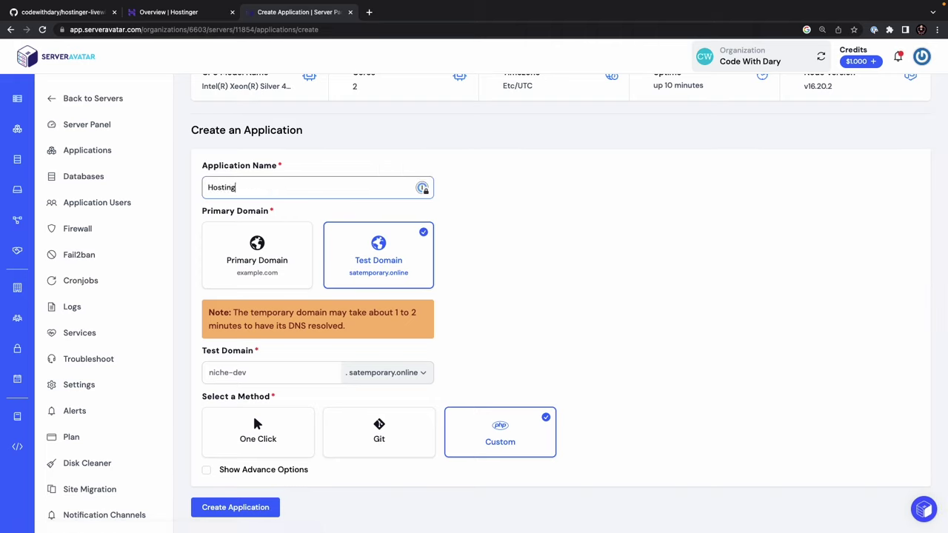
text(er Livewire)
click(287, 373)
click(378, 372)
click(384, 373)
text(hostingerlivewire)
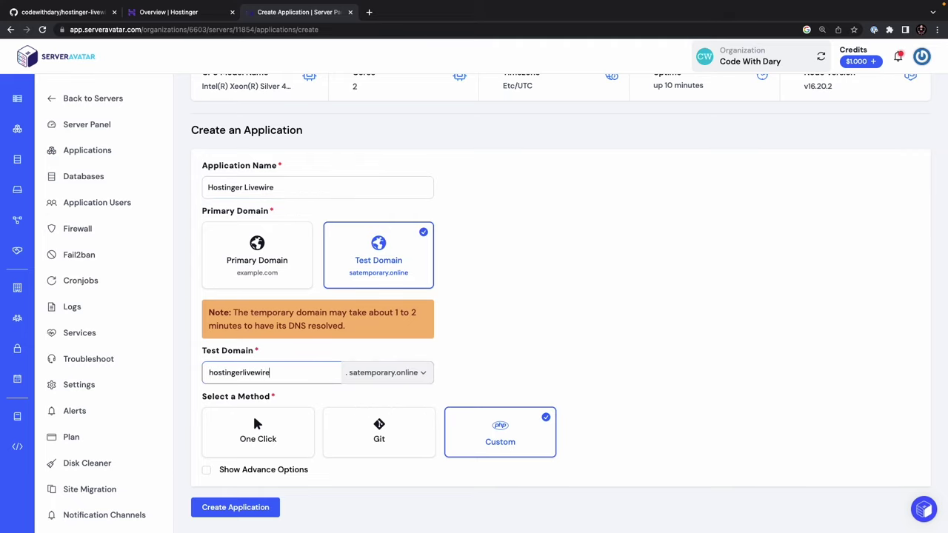
scroll(452, 421, down, 1)
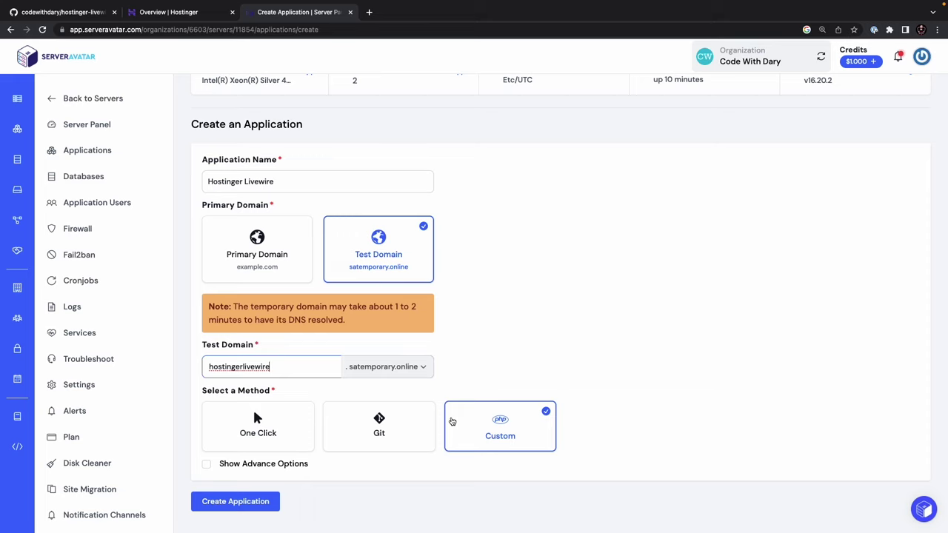
- Choose the Git deployment method with Github as the service provider
click(396, 432)
scroll(397, 432, down, 1)
scroll(397, 432, down, 5)
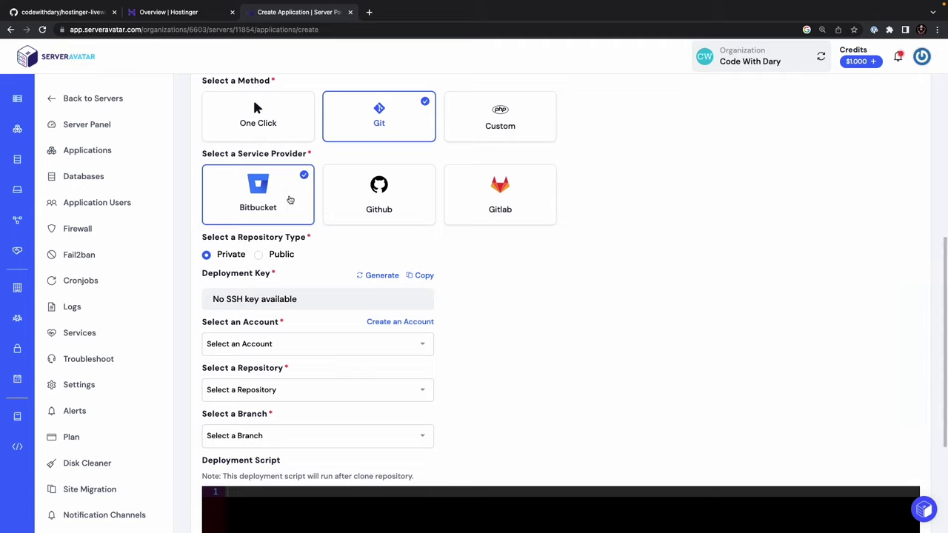
click(387, 207)
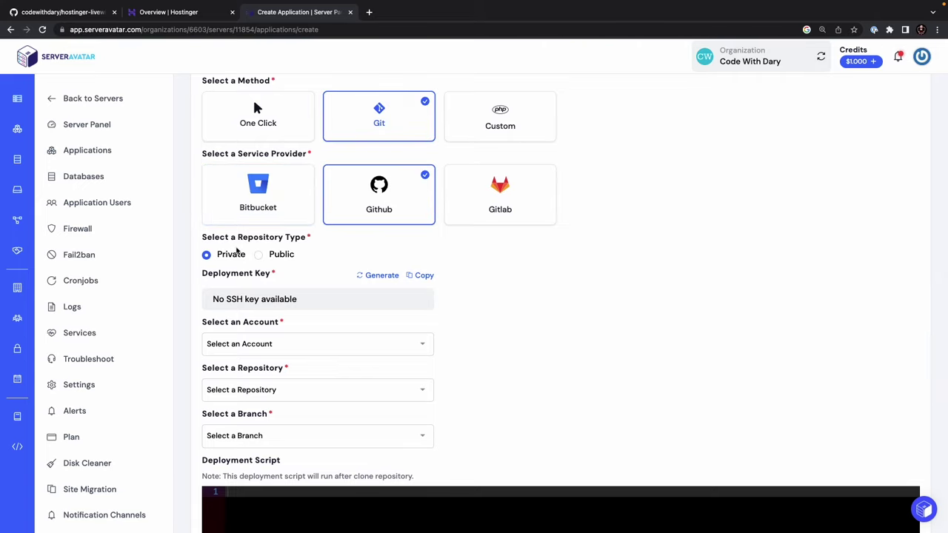
- Set the repository type to Public, then bring up the hostinger-livewire-template GitHub page
click(88, 14)
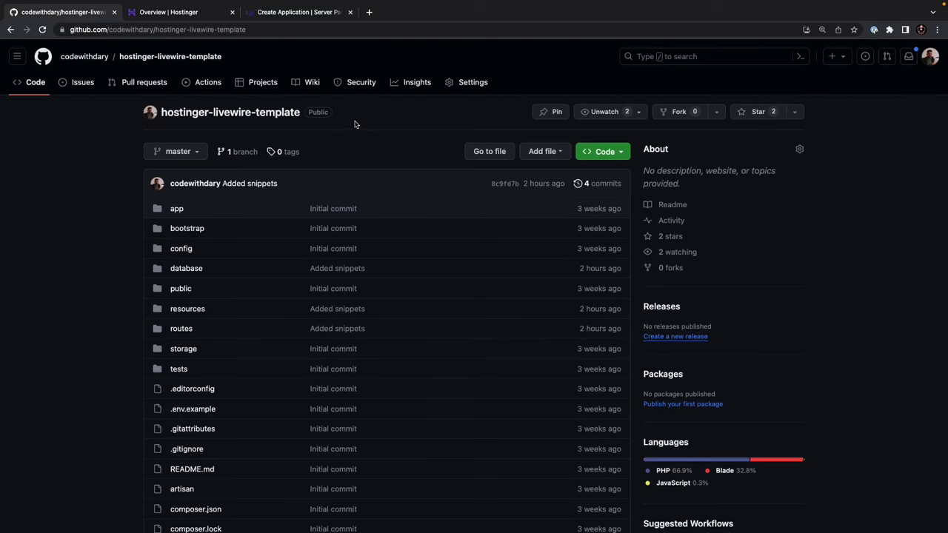
click(290, 20)
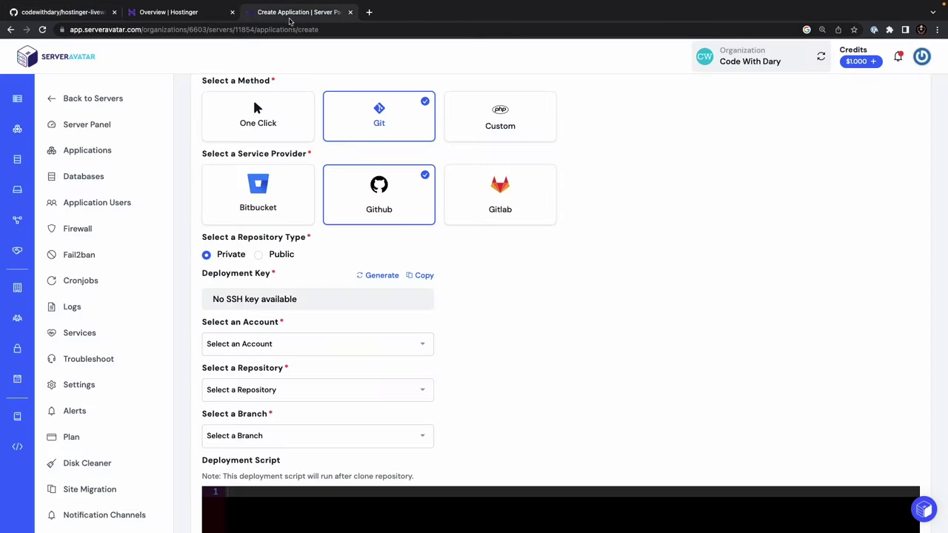
click(283, 254)
scroll(354, 341, down, 1)
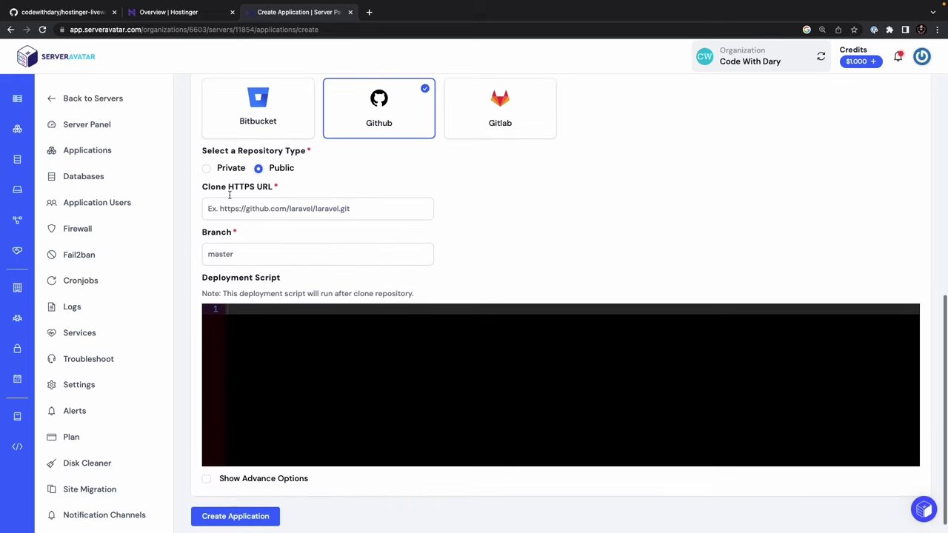
drag(223, 187, 274, 188)
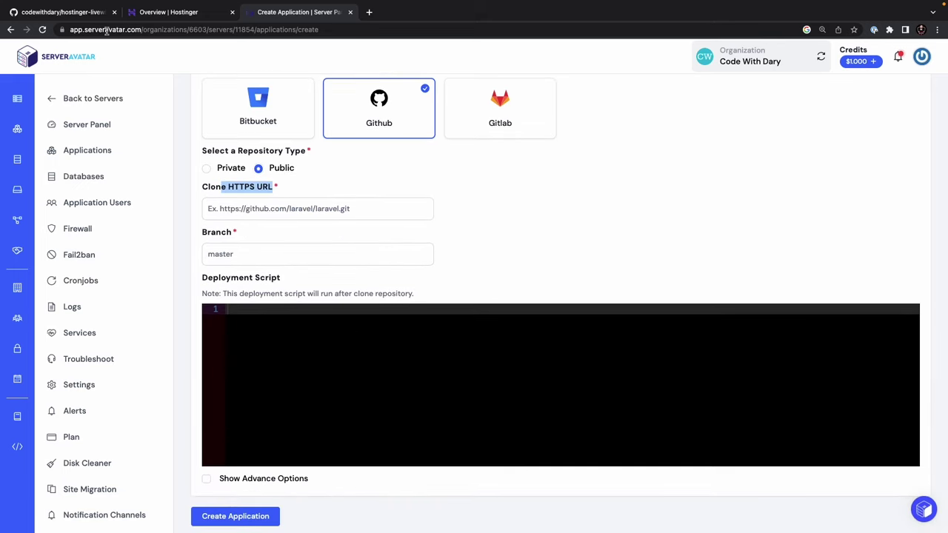
click(98, 14)
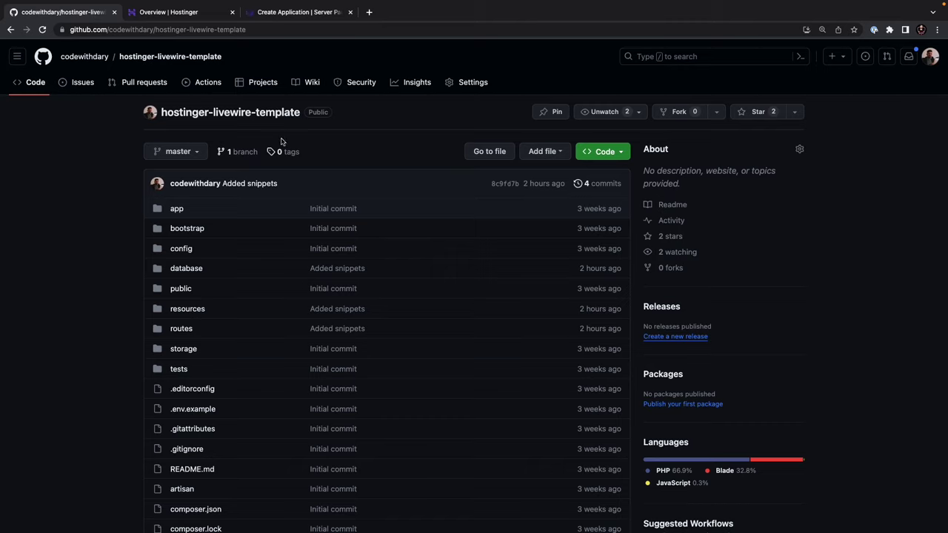
- Copy the hostinger-livewire-template HTTPS clone URL from GitHub's Code dropdown
click(603, 151)
click(439, 225)
click(606, 248)
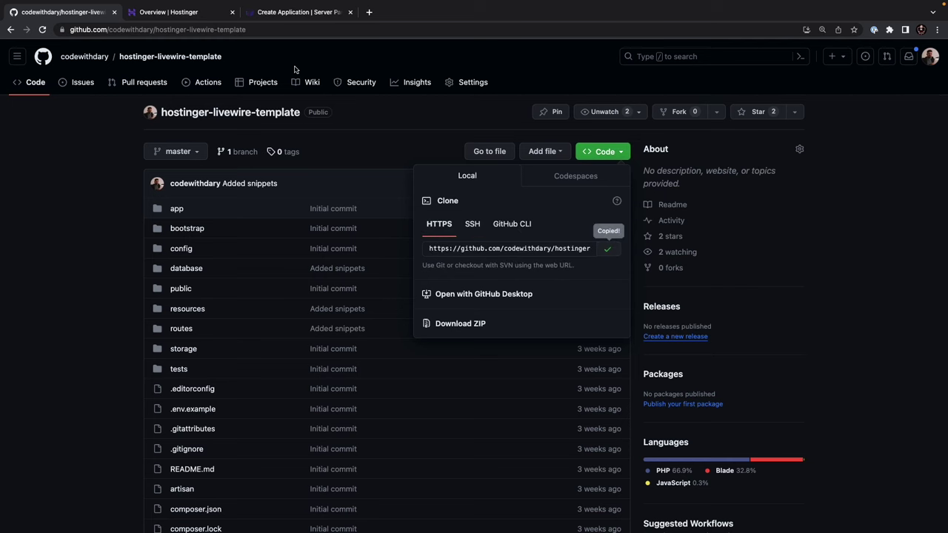
click(294, 13)
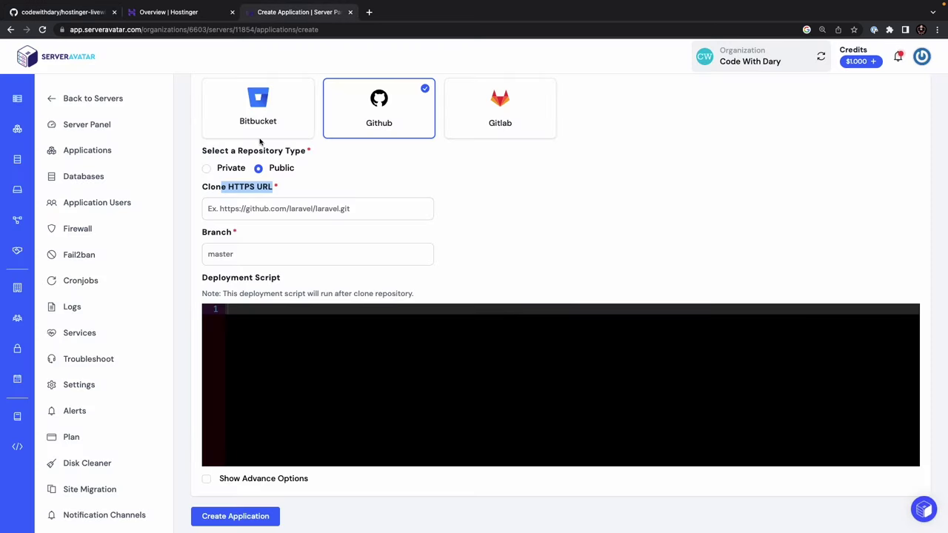
- Paste the repository's HTTPS clone URL into the Clone HTTPS URL field
click(251, 211)
key(ctrl+v)
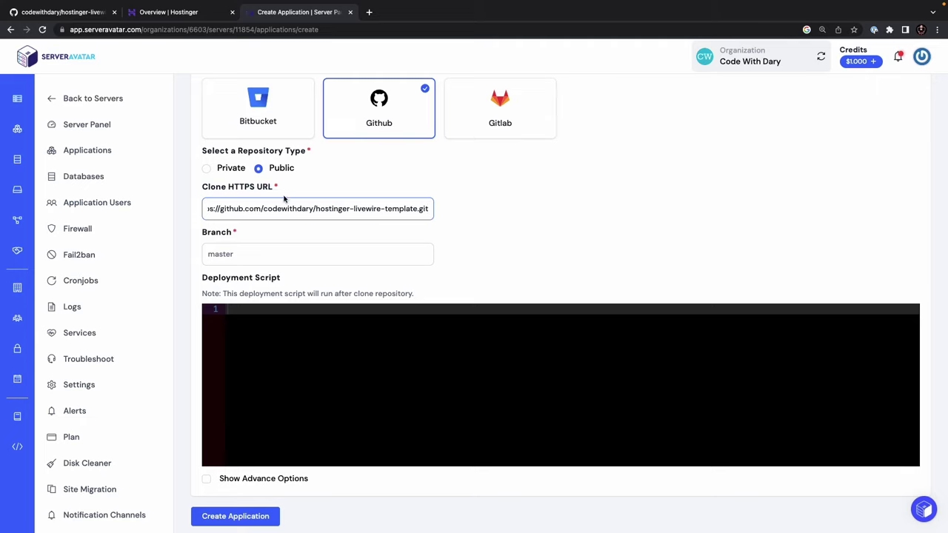
drag(294, 208, 122, 202)
click(300, 220)
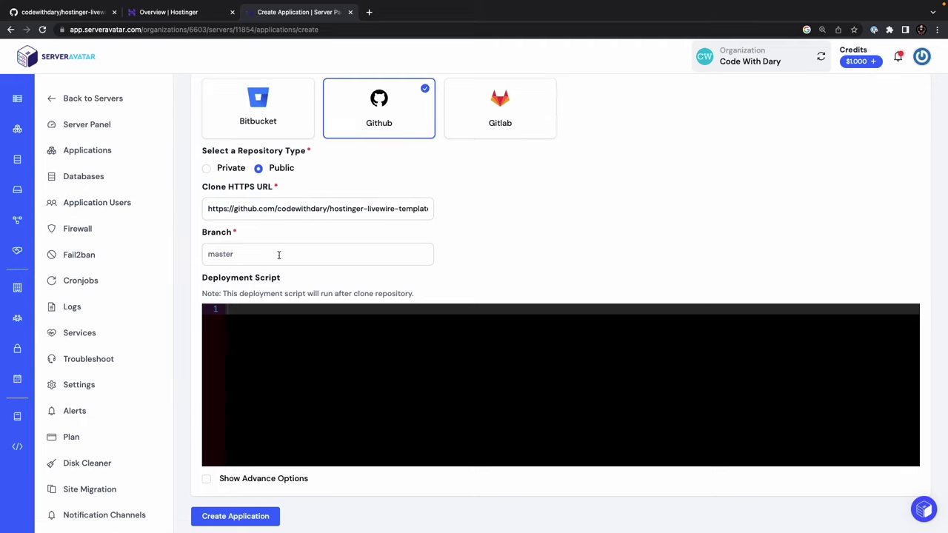
click(90, 13)
click(388, 171)
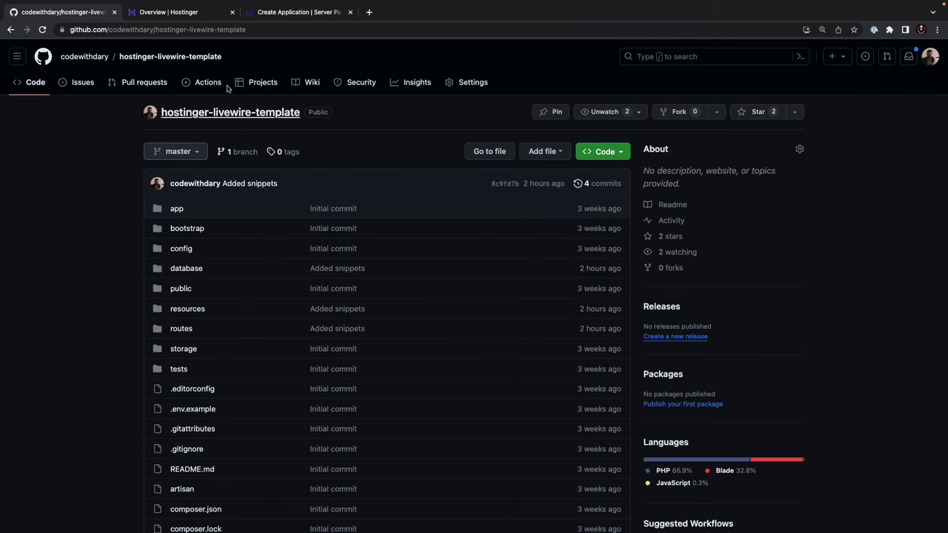
click(293, 14)
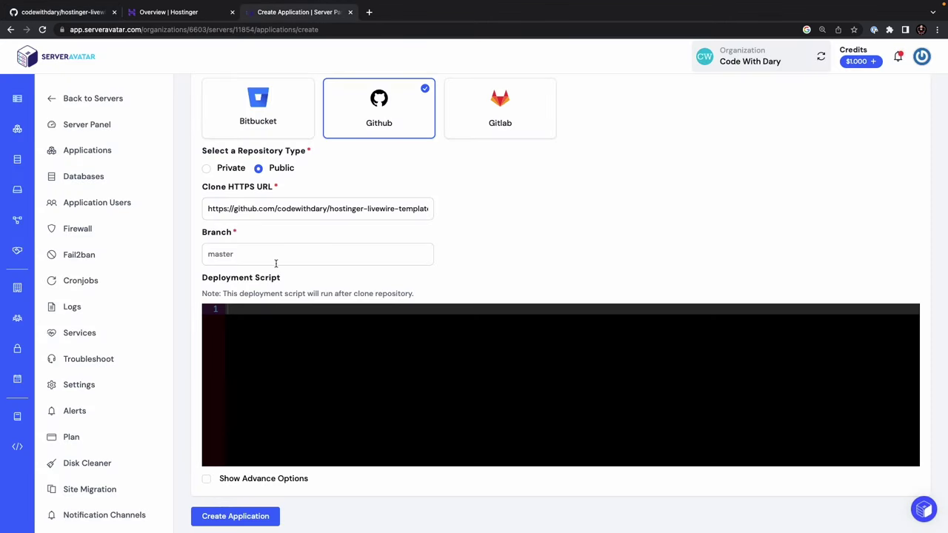
scroll(275, 263, down, 1)
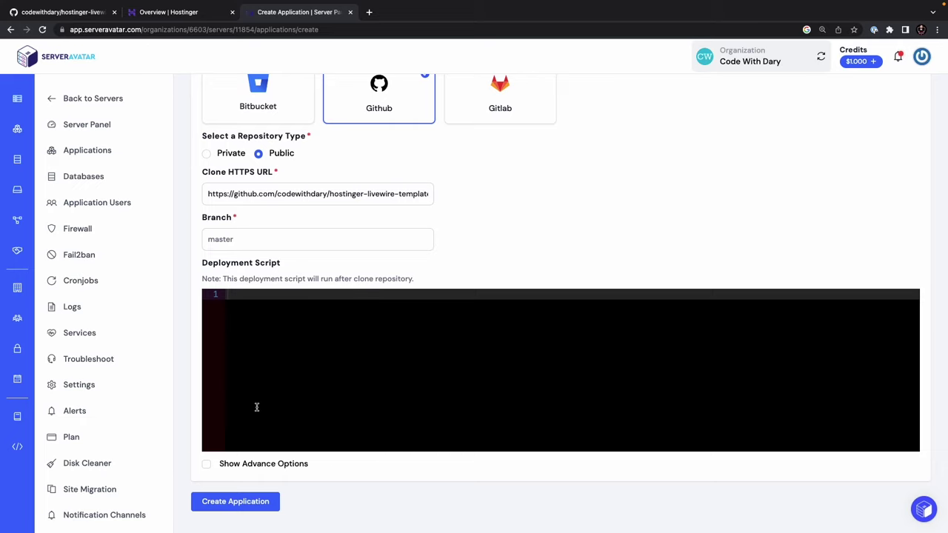
- Rename the application to Hostinger-Livewire, replacing the space with a hyphen
click(248, 504)
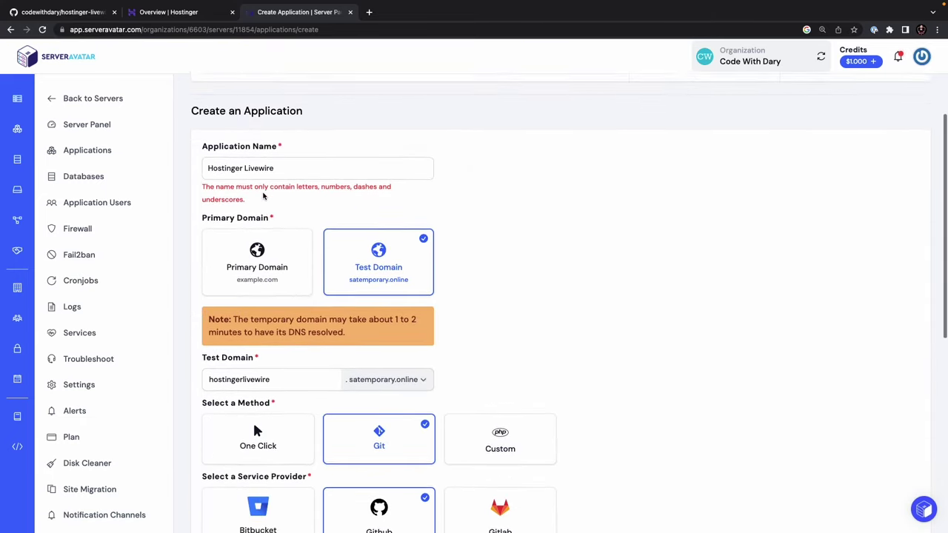
click(244, 174)
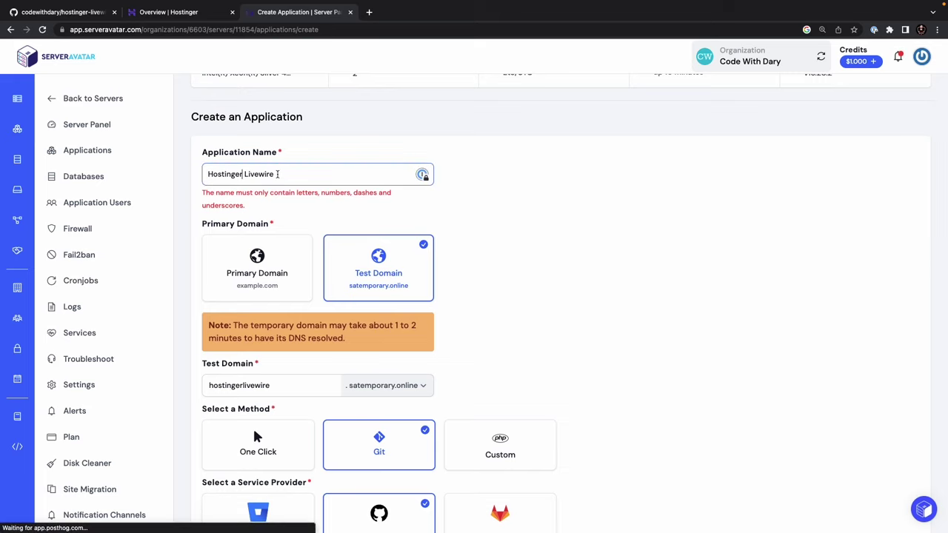
key(BackSpace)
text(-)
click(511, 286)
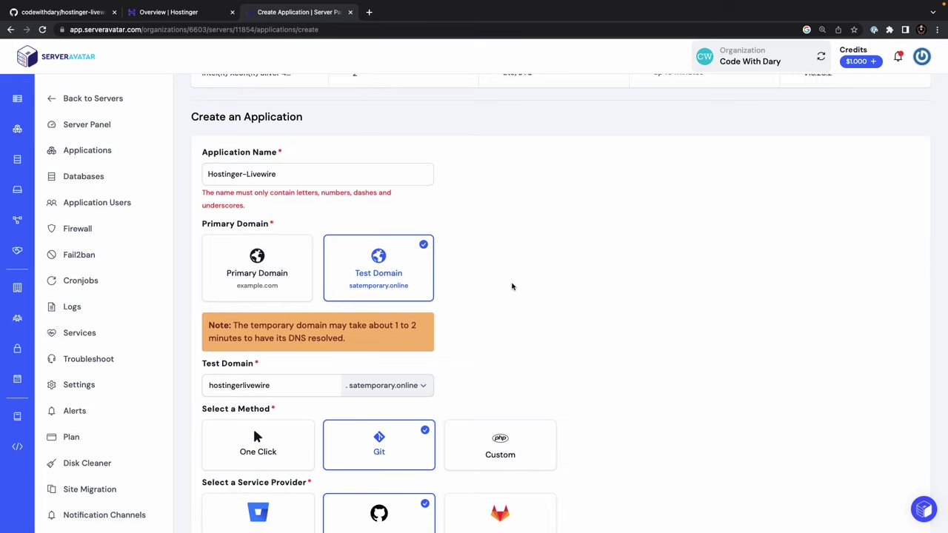
- Enter master as the branch and create the application
scroll(512, 286, down, 6)
click(235, 502)
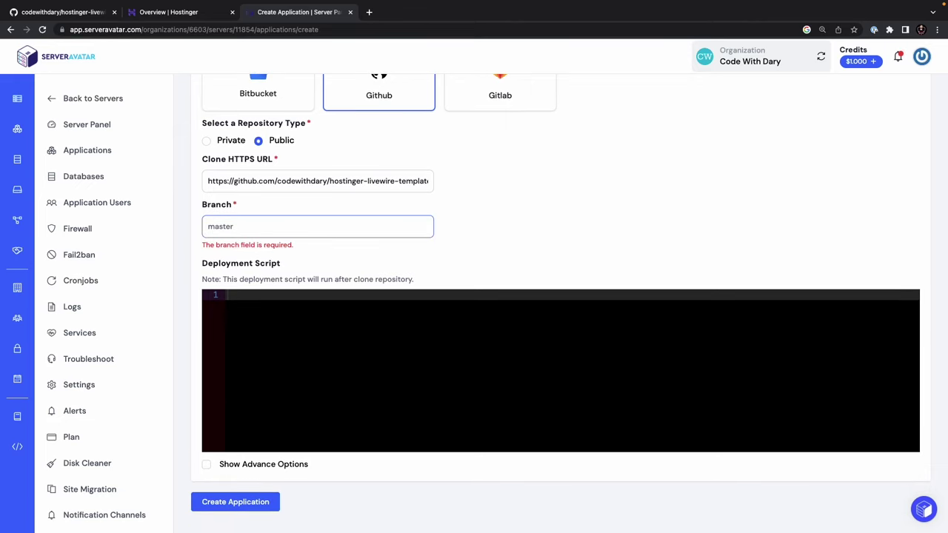
text(master)
click(347, 261)
click(254, 498)
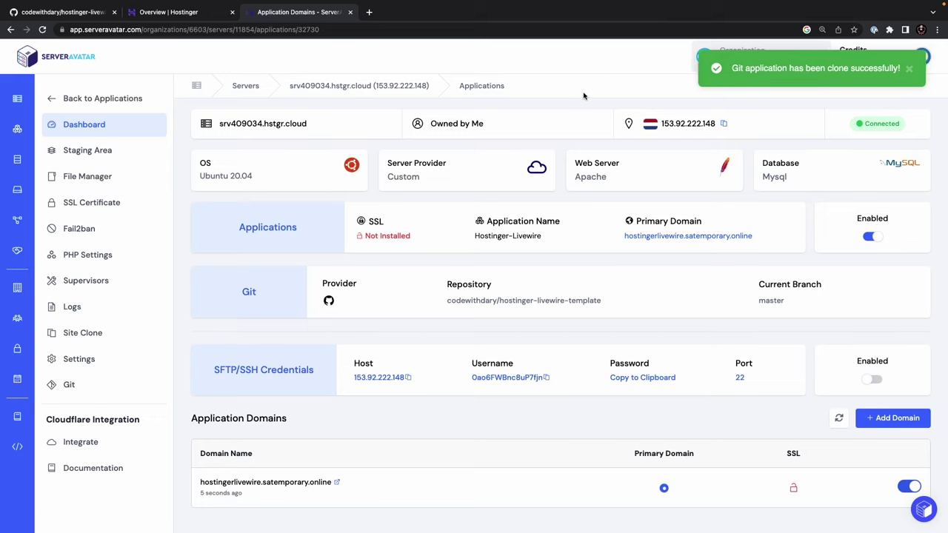
- Browse public_html in File Manager to view the cloned Laravel files (app, artisan, routes, vite.config.js)
click(124, 183)
scroll(267, 200, down, 3)
scroll(267, 200, down, 5)
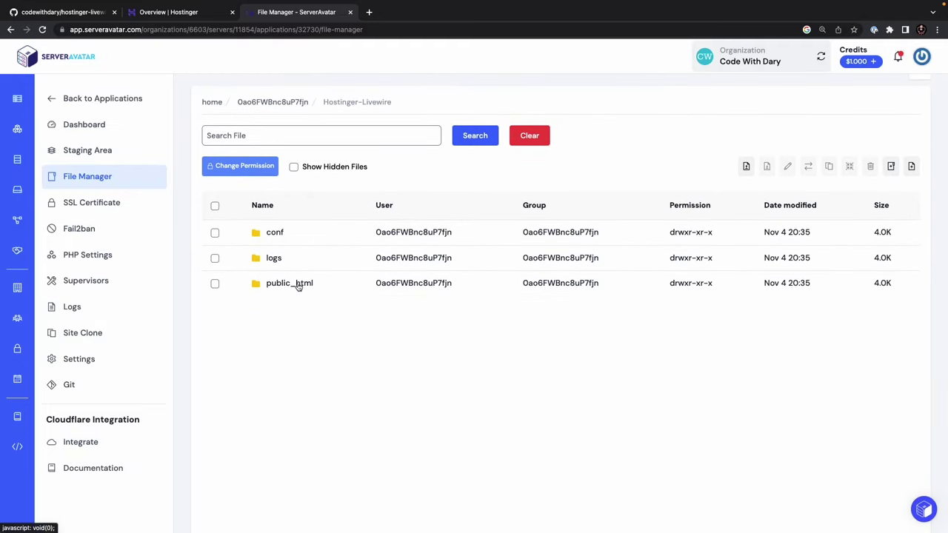
click(298, 285)
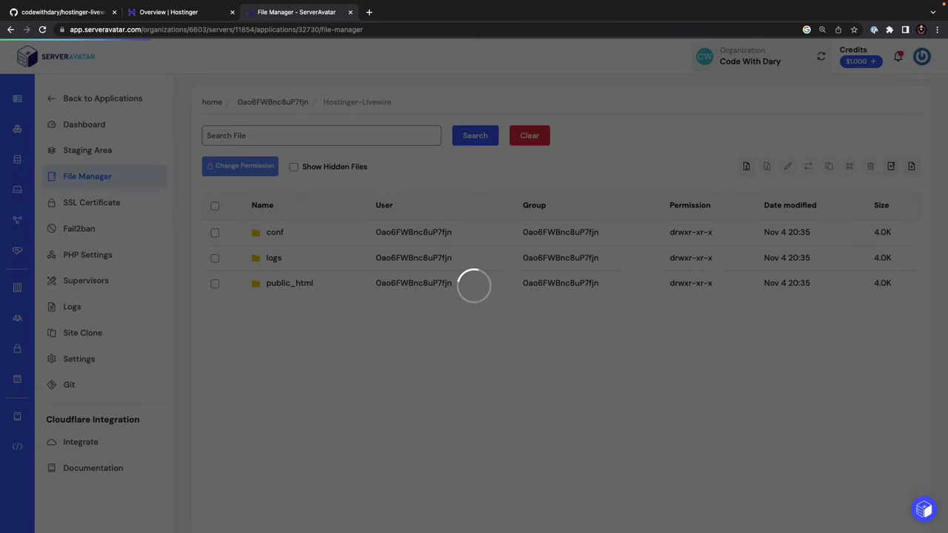
scroll(326, 315, down, 3)
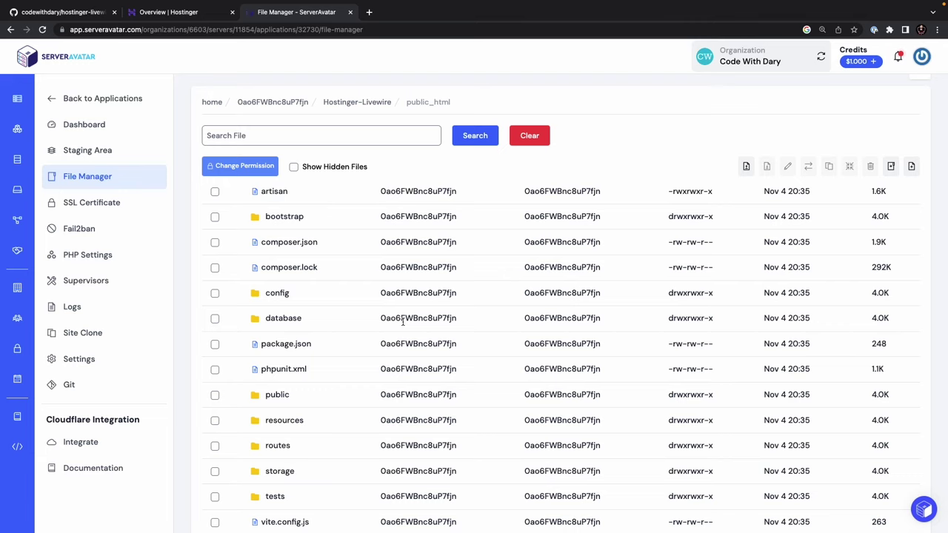
scroll(403, 318, up, 3)
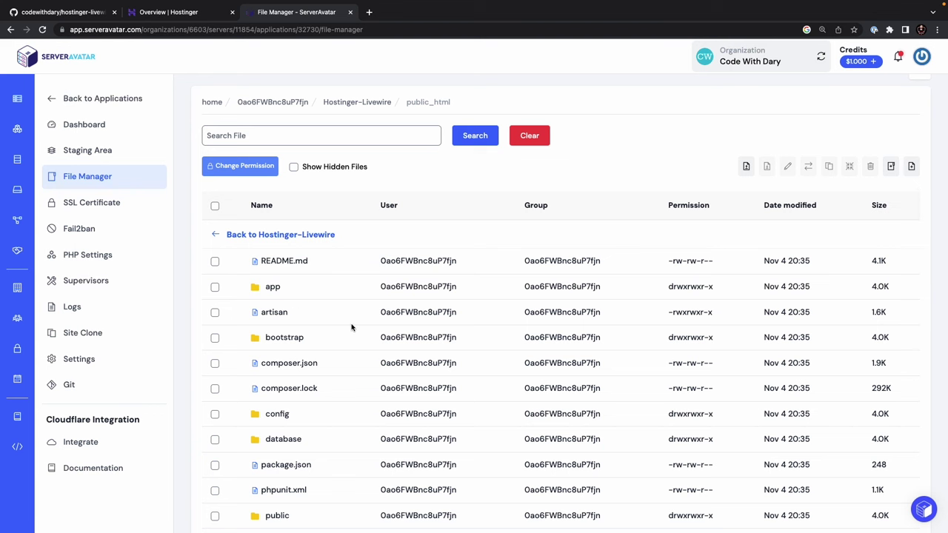
scroll(352, 327, down, 3)
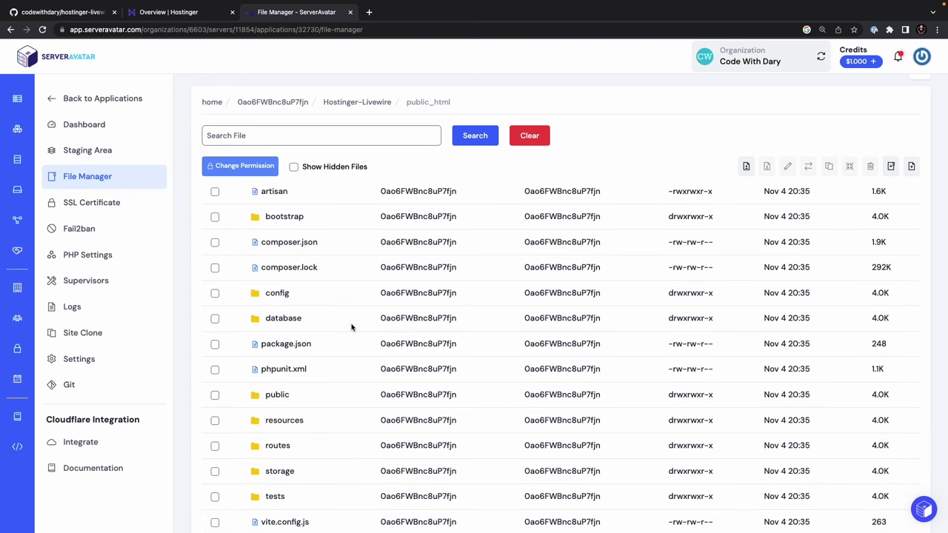
- Start a new database named hostinger_livewire from the server's Databases page
click(112, 98)
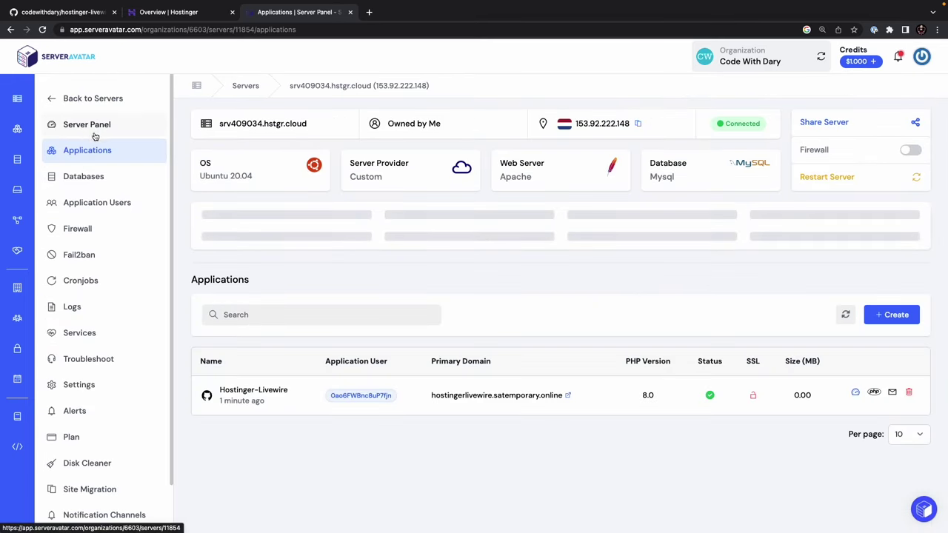
click(95, 181)
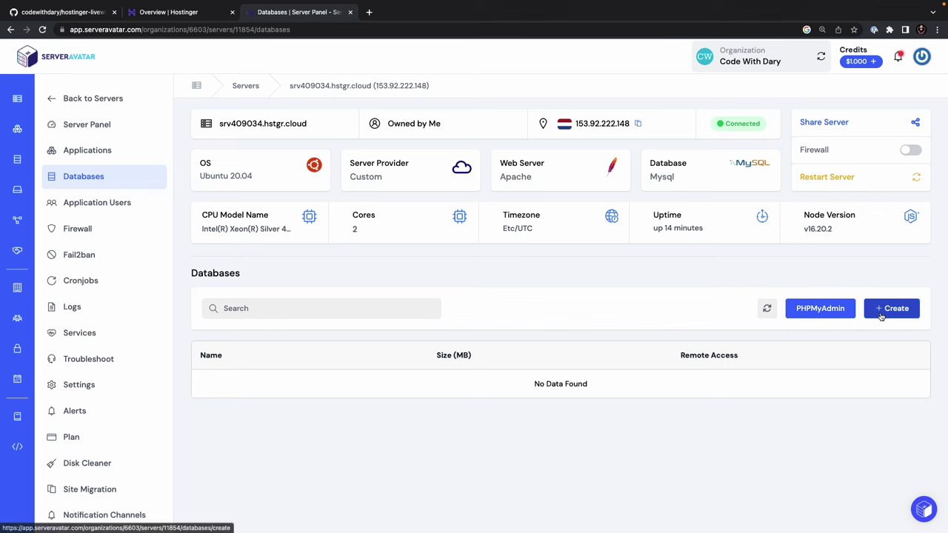
click(882, 314)
scroll(479, 314, down, 2)
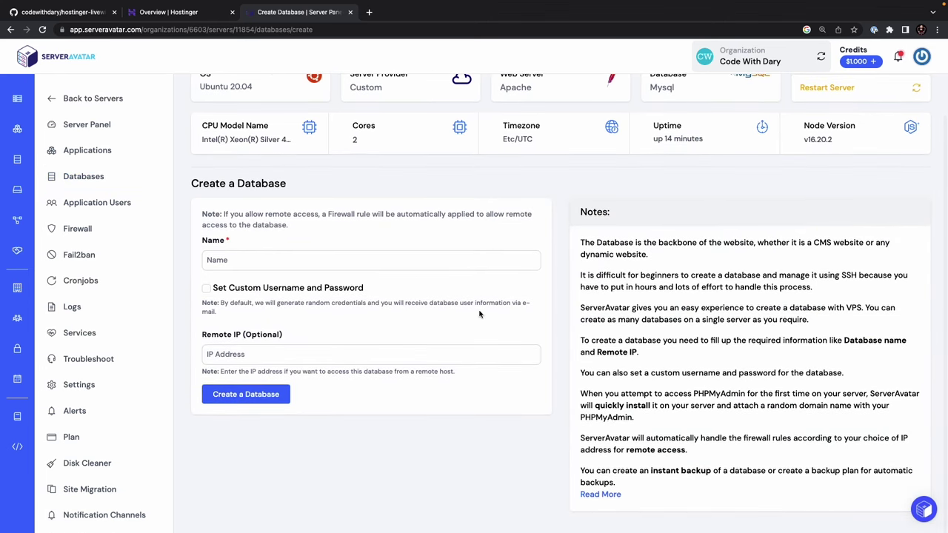
click(429, 268)
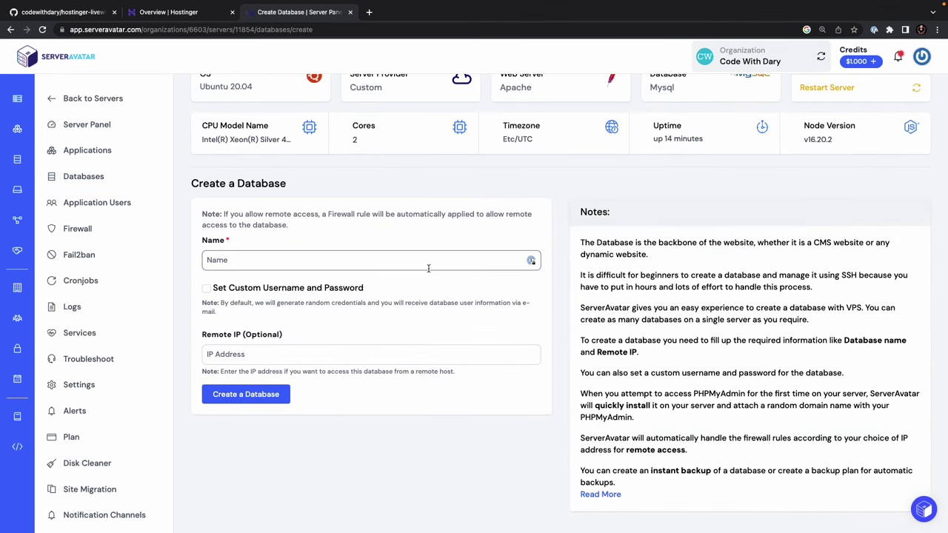
text(hostinger_livewire)
- Set a custom database username and password, then create the database
click(208, 288)
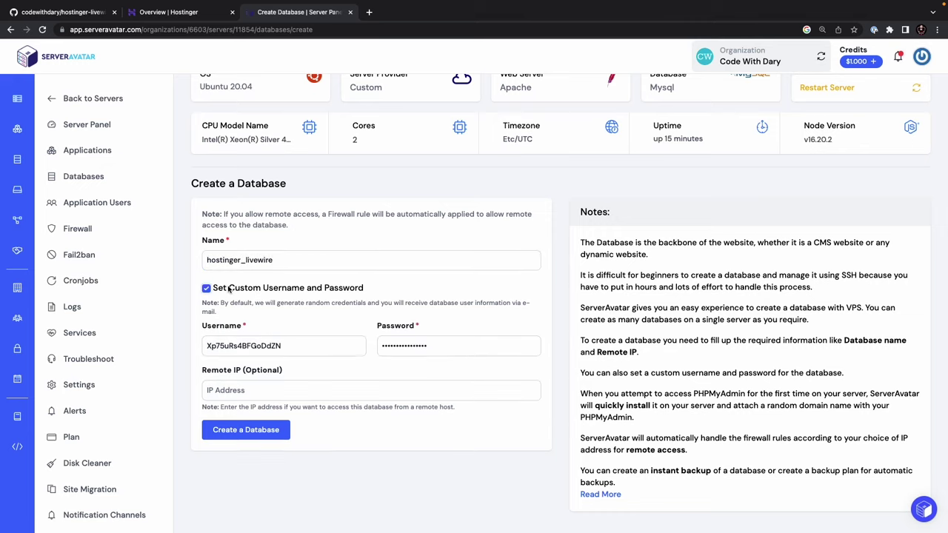
click(294, 345)
double_click(295, 345)
key(super+c)
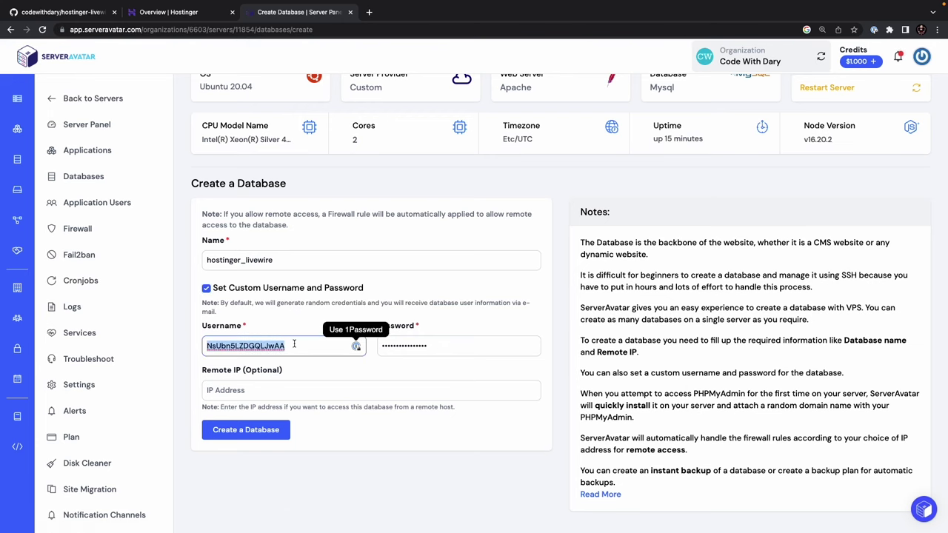
click(410, 345)
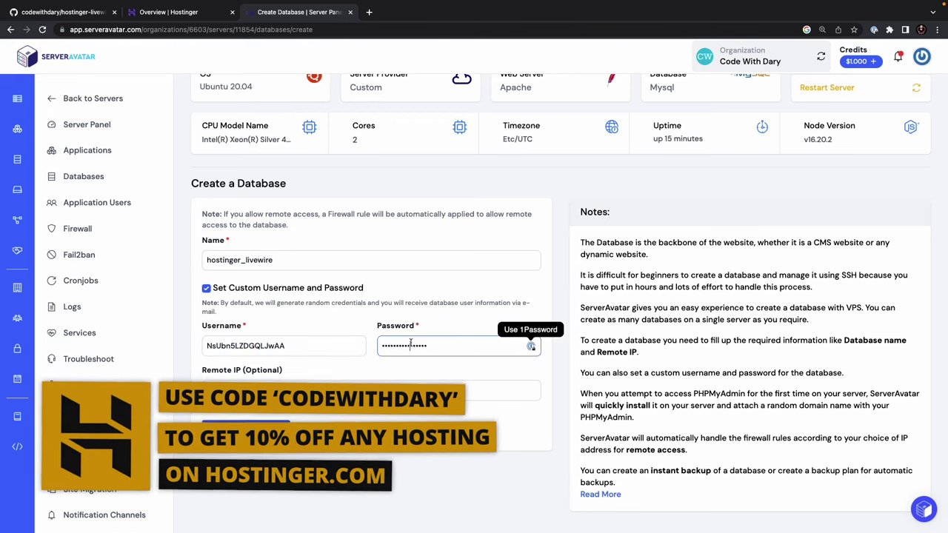
double_click(410, 345)
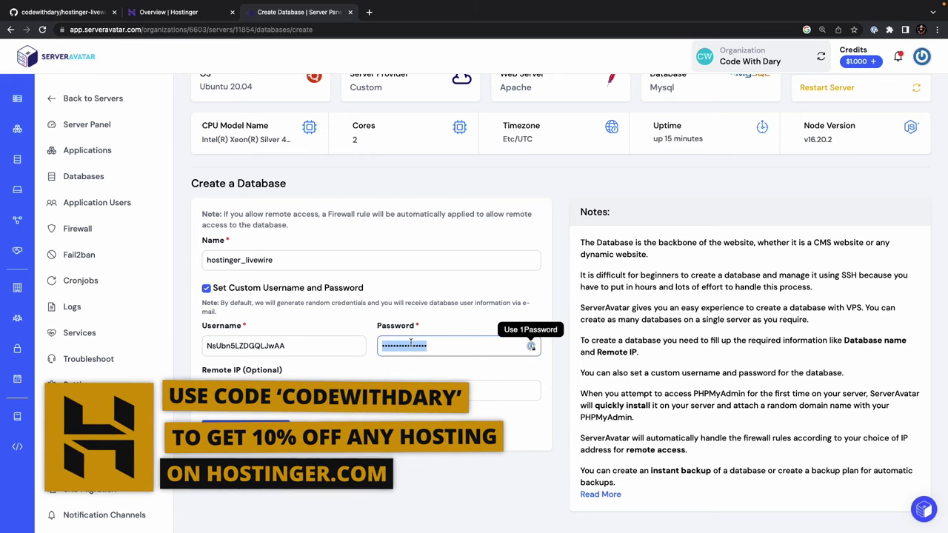
text(*****)
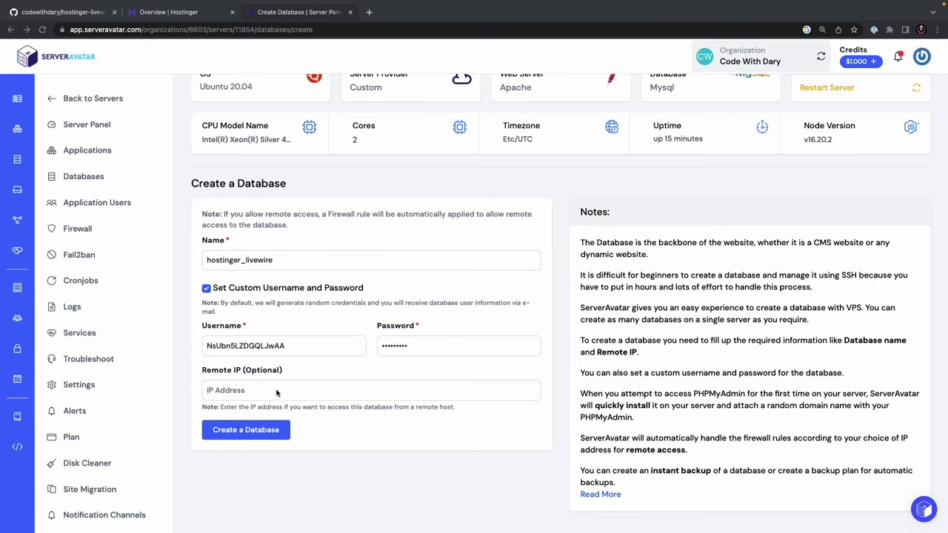
click(257, 429)
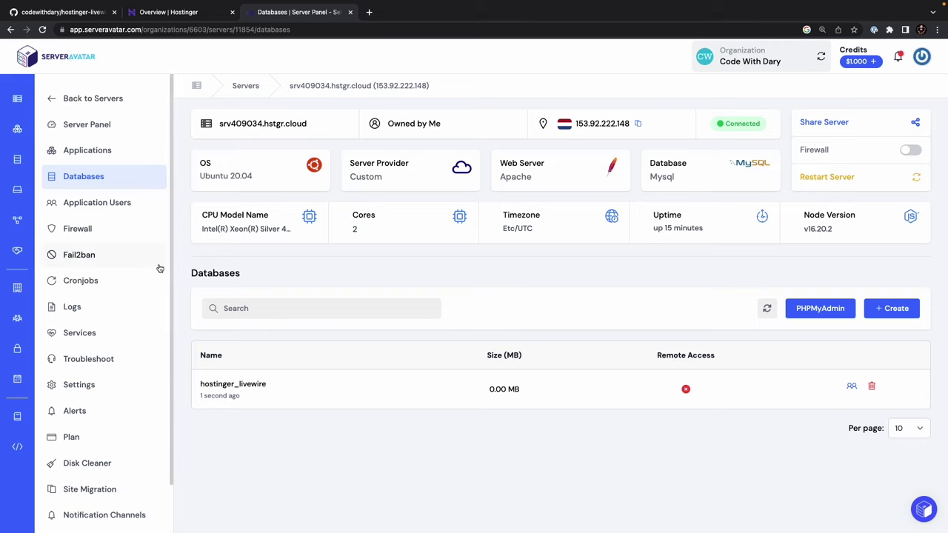
- Go to the Hostinger-Livewire public_html folder in File Manager with hidden files shown
click(110, 109)
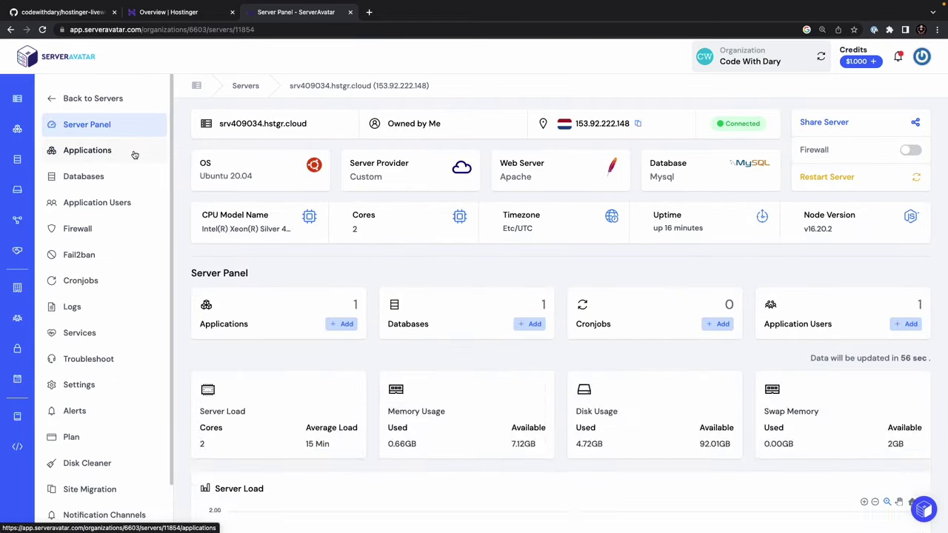
click(134, 154)
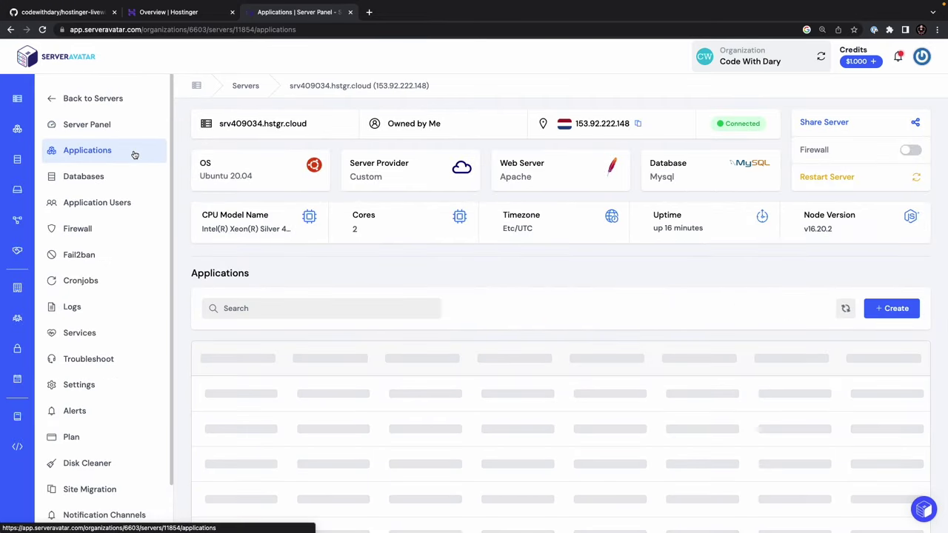
click(252, 384)
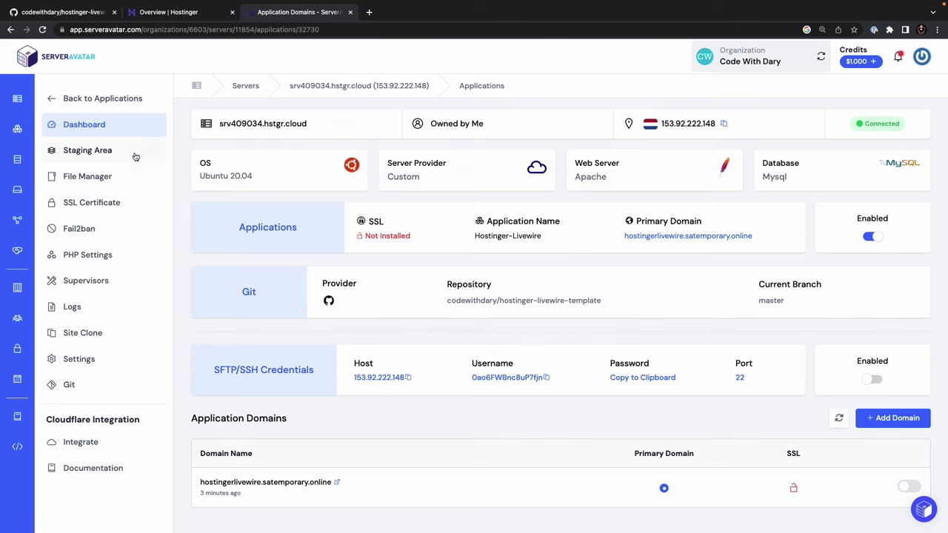
click(123, 179)
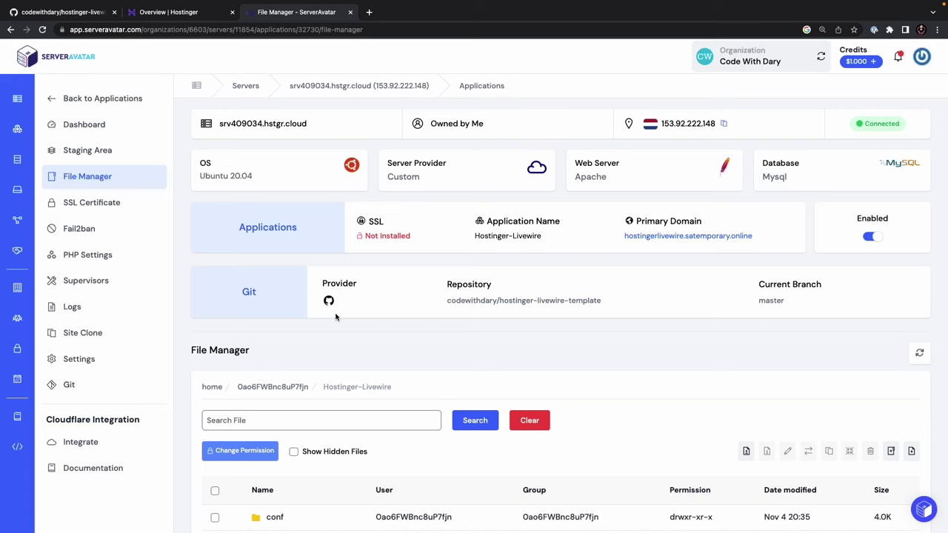
scroll(334, 317, down, 5)
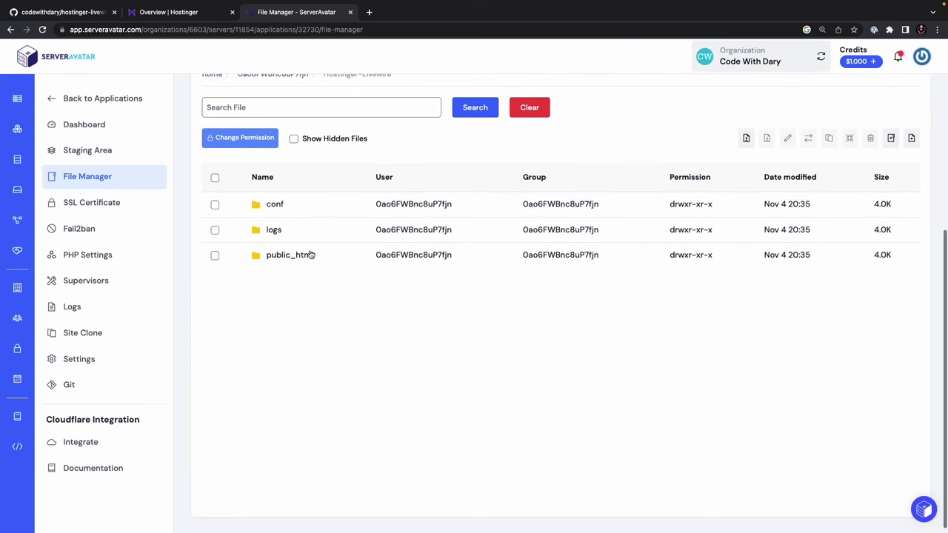
click(302, 256)
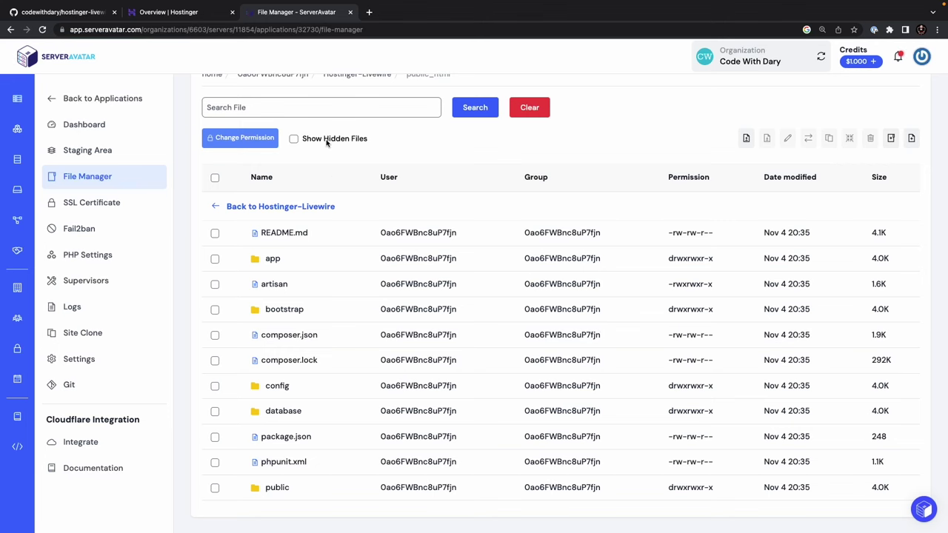
click(294, 139)
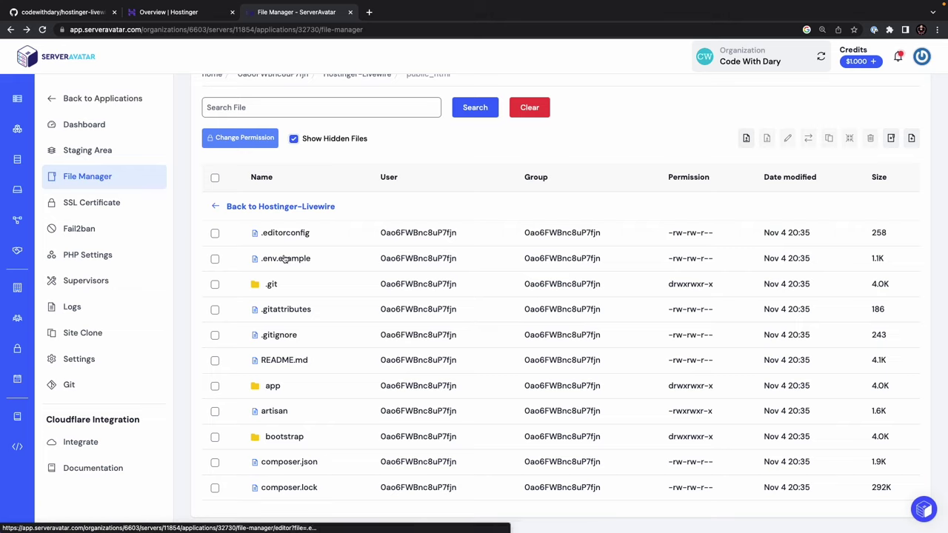
- Rename .env.example to .env
click(215, 259)
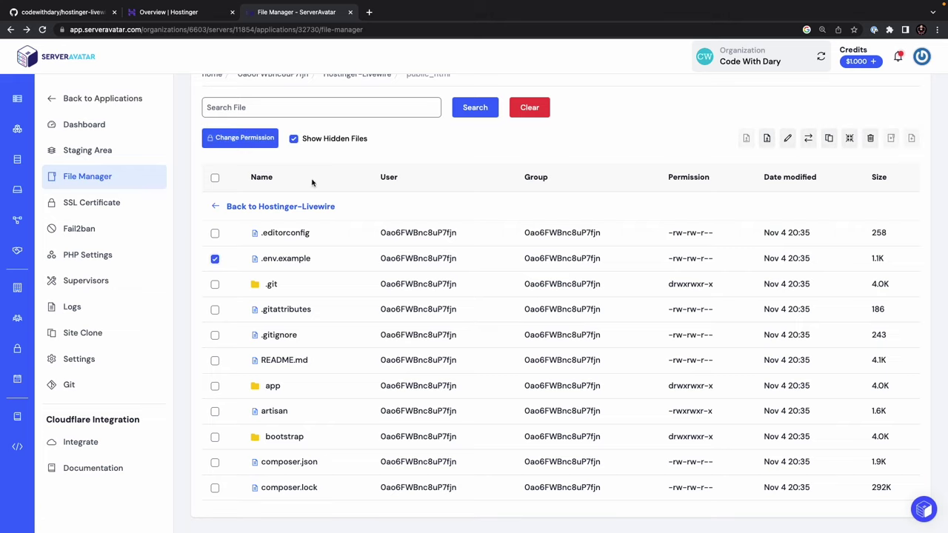
click(788, 140)
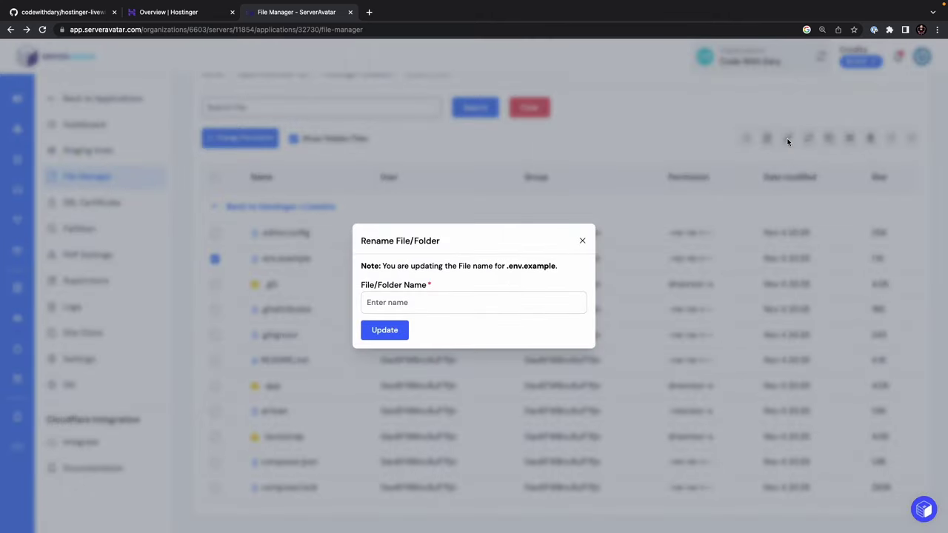
click(510, 303)
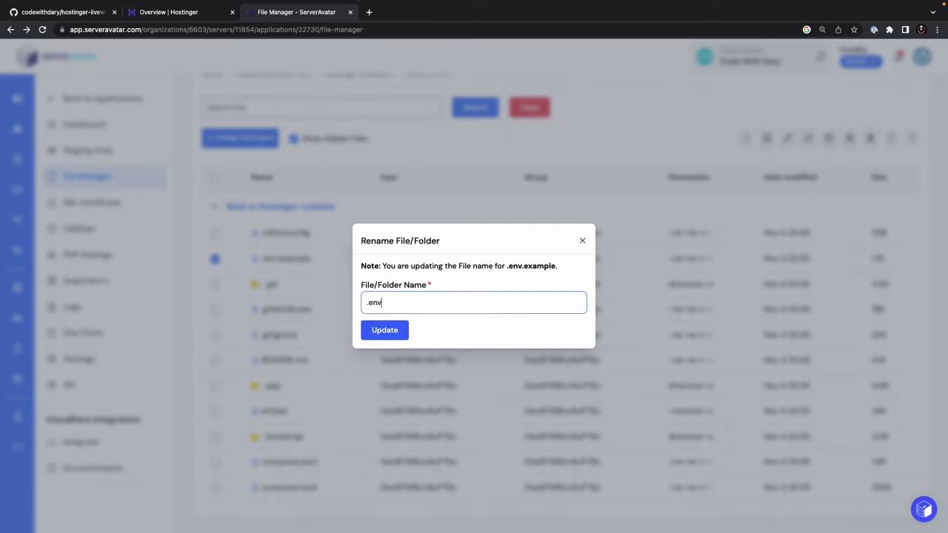
click(383, 337)
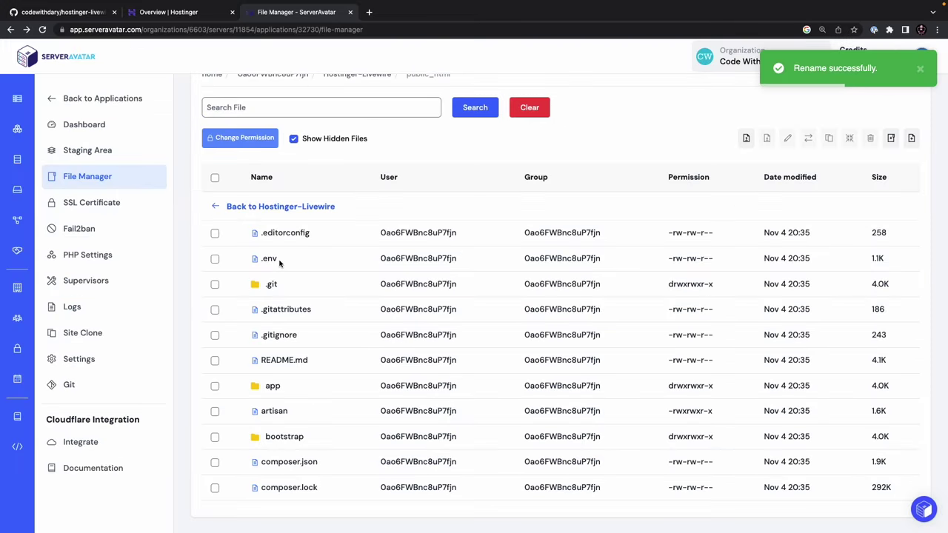
- Edit .env: DB_DATABASE=hostinger_livewire, the database username and password, and APP_NAME=HostingerLivewire
double_click(271, 261)
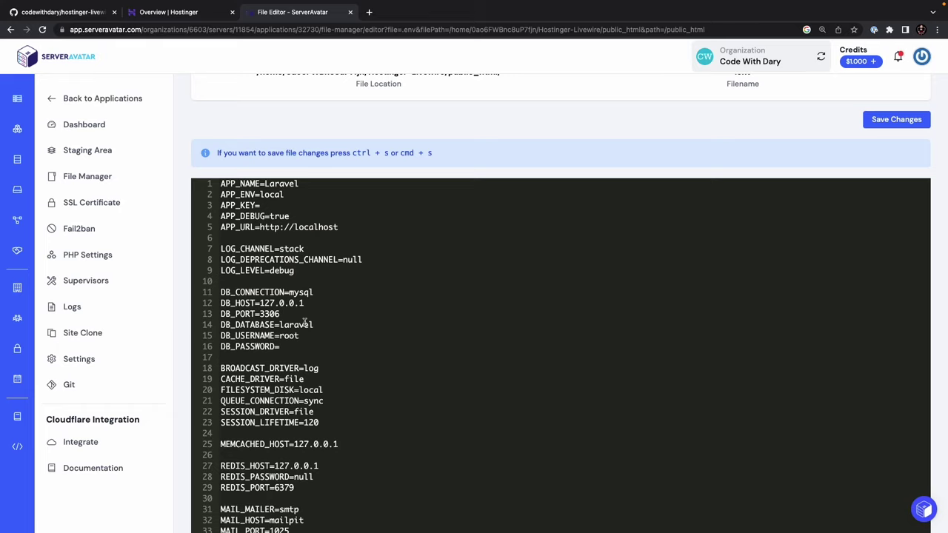
double_click(305, 324)
text(hostinger_livewire)
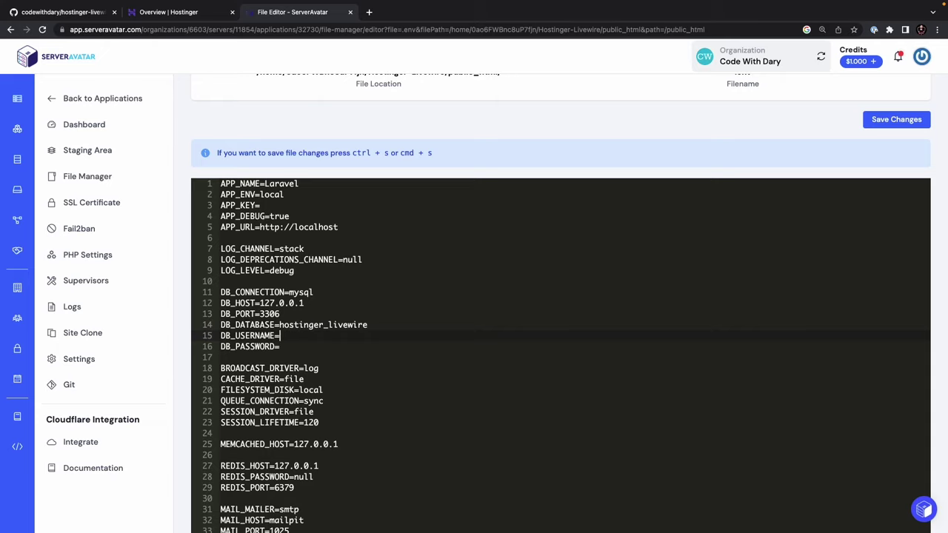
key(BackSpace)
key(BackSpace)
key(super+v)
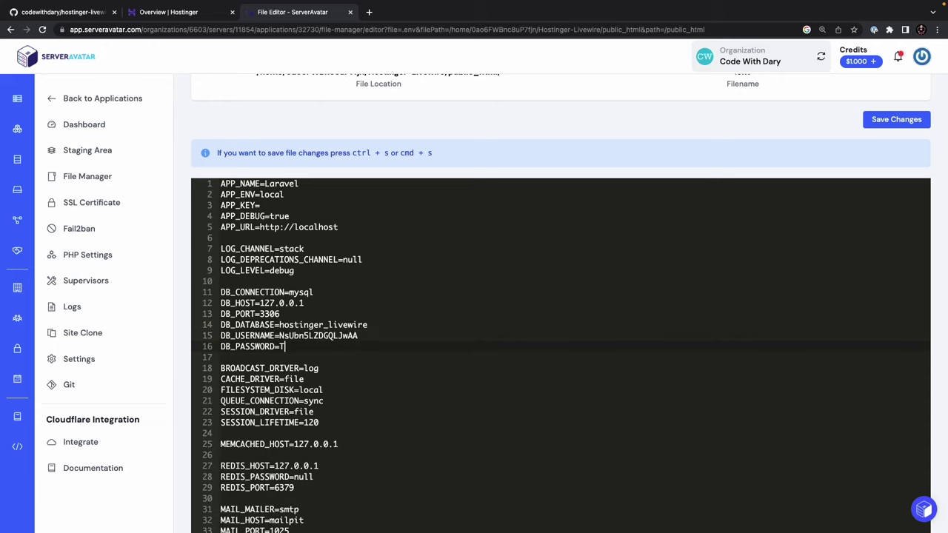
text(est1234!)
double_click(281, 183)
text(HostingerLivewire)
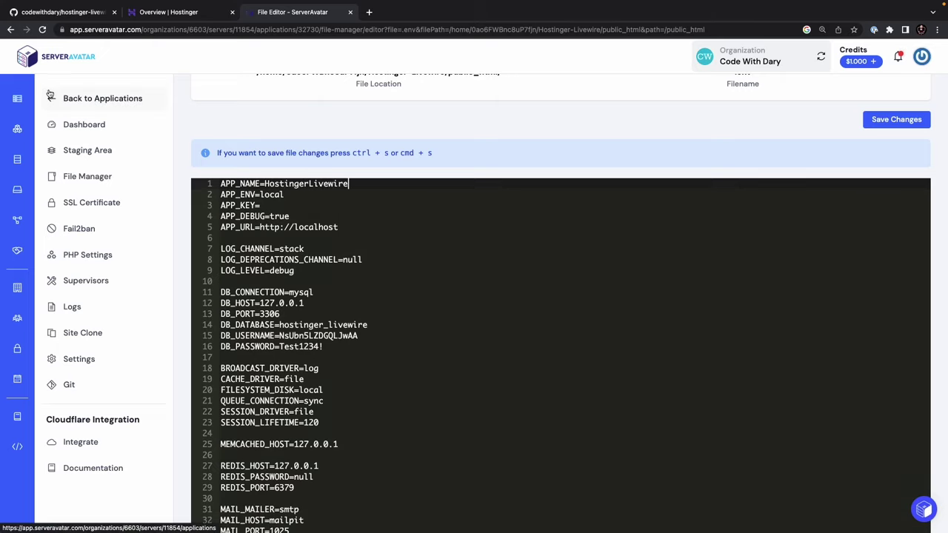
right_click(94, 106)
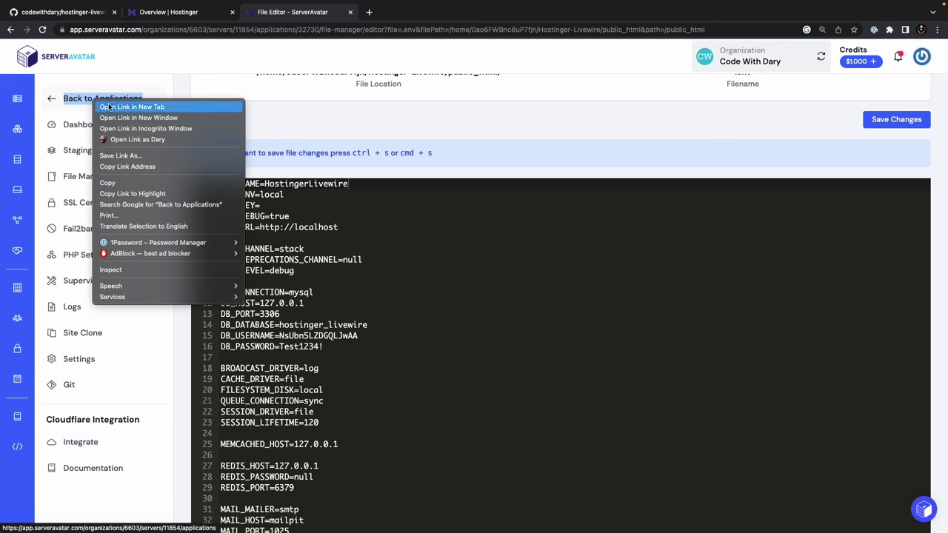
click(104, 105)
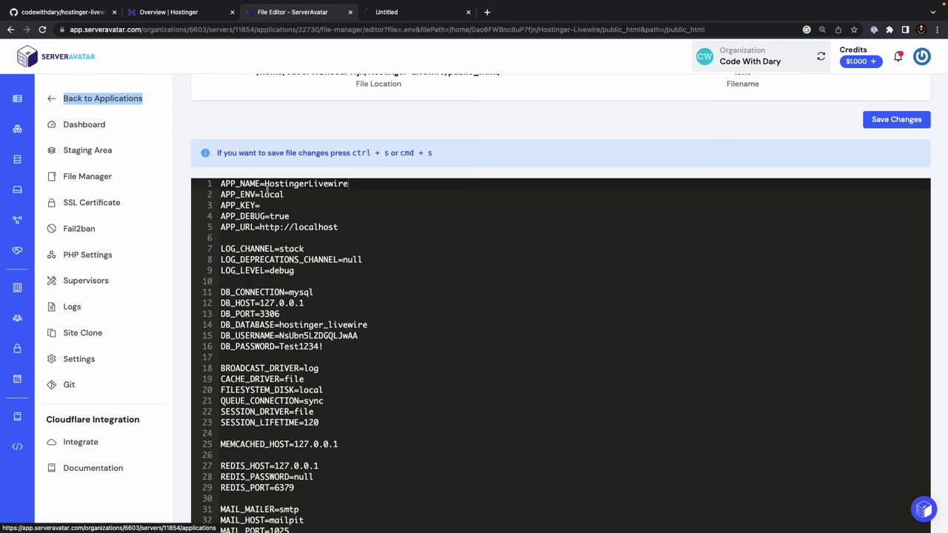
click(413, 13)
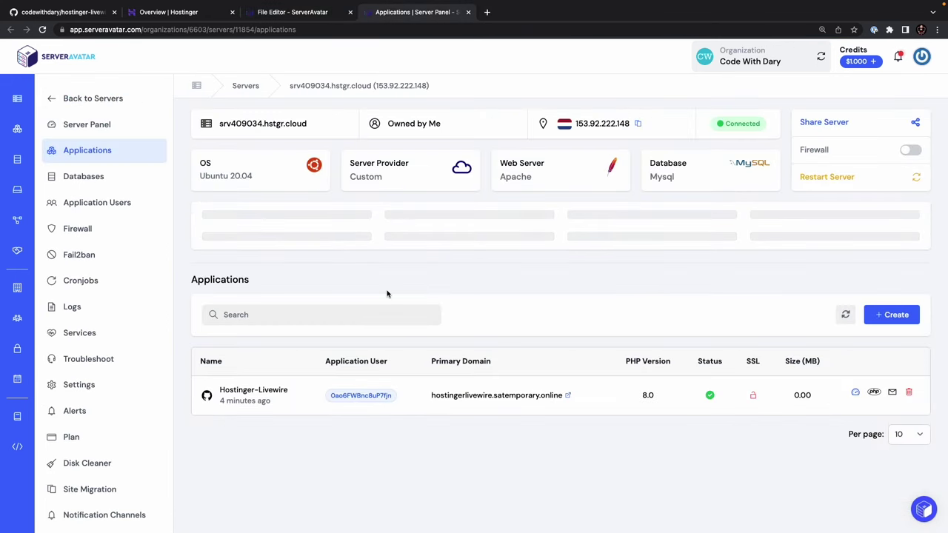
drag(431, 355, 494, 359)
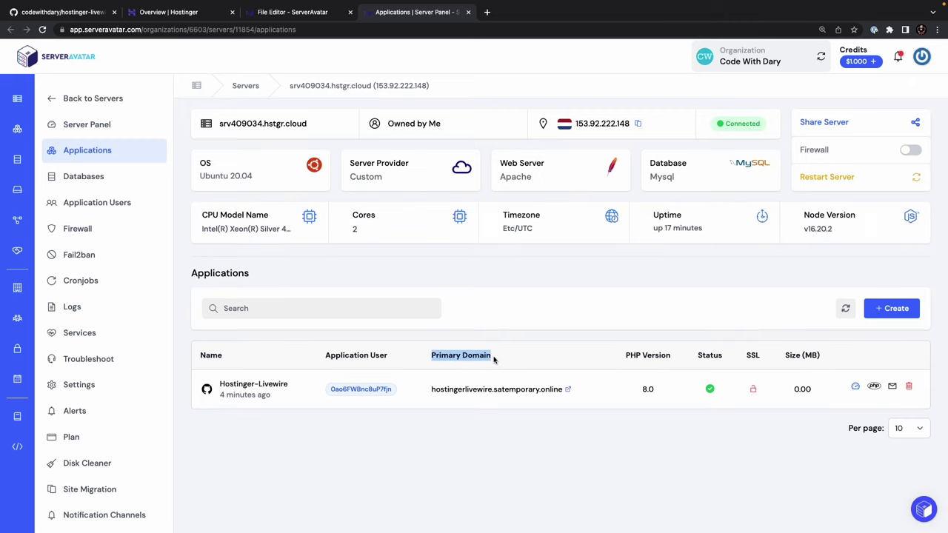
drag(431, 389, 563, 388)
key(super+c)
click(296, 11)
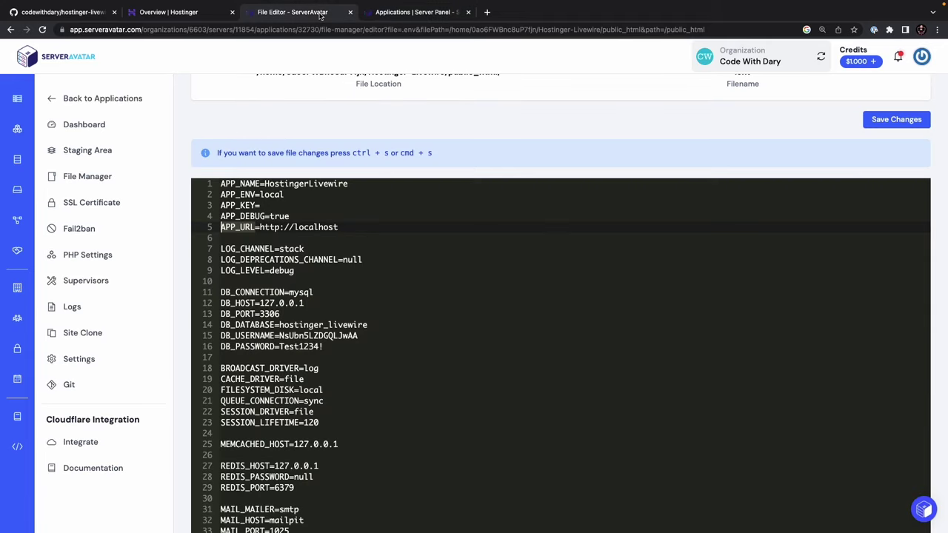
double_click(314, 227)
key(super+v)
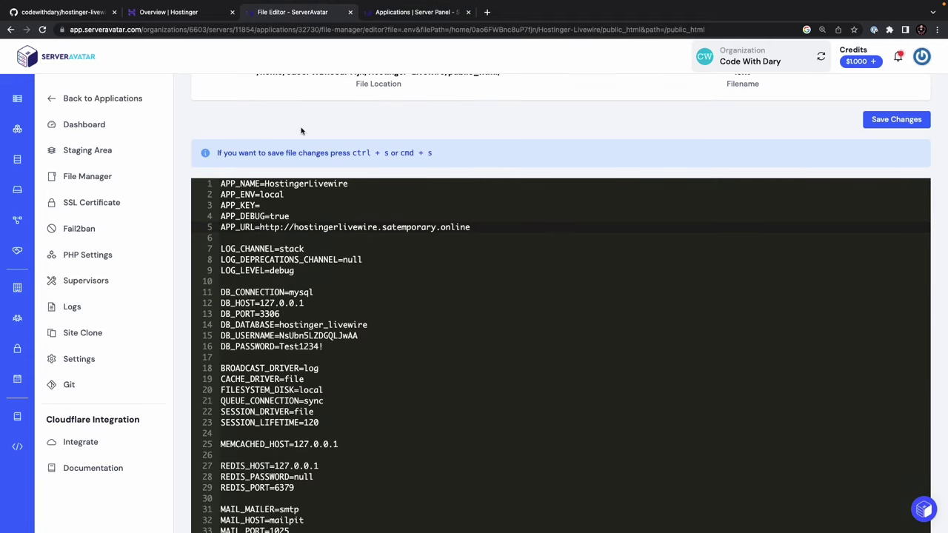
- Save the .env changes and confirm
scroll(306, 124, down, 1)
scroll(637, 376, up, 5)
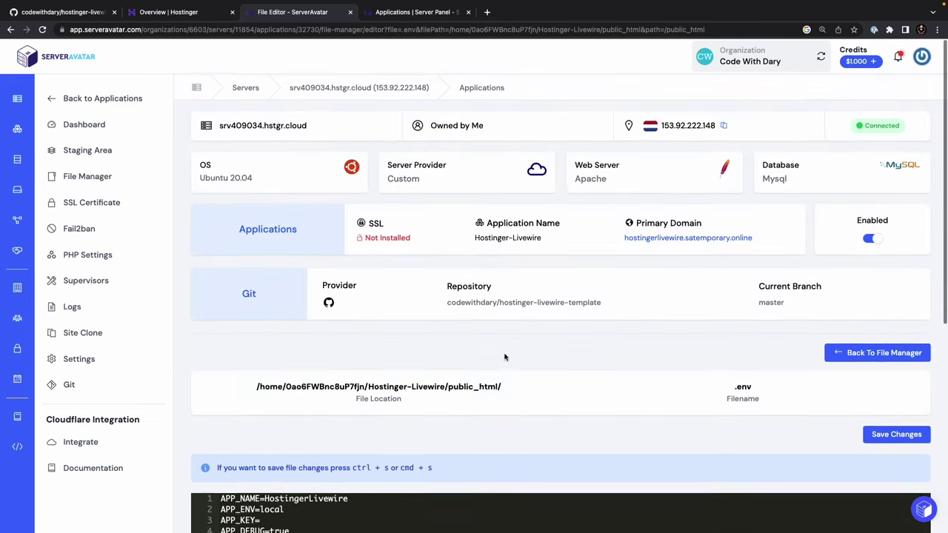
scroll(504, 357, down, 3)
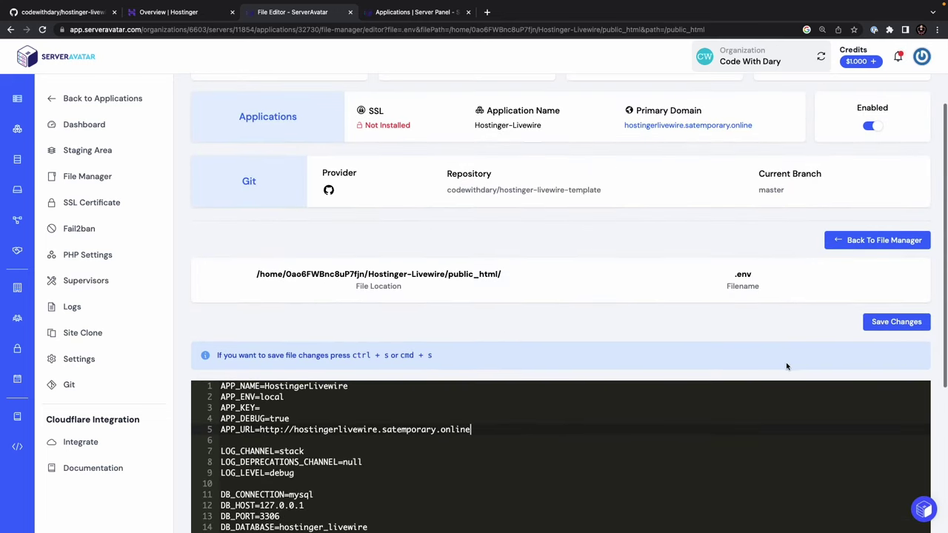
click(892, 321)
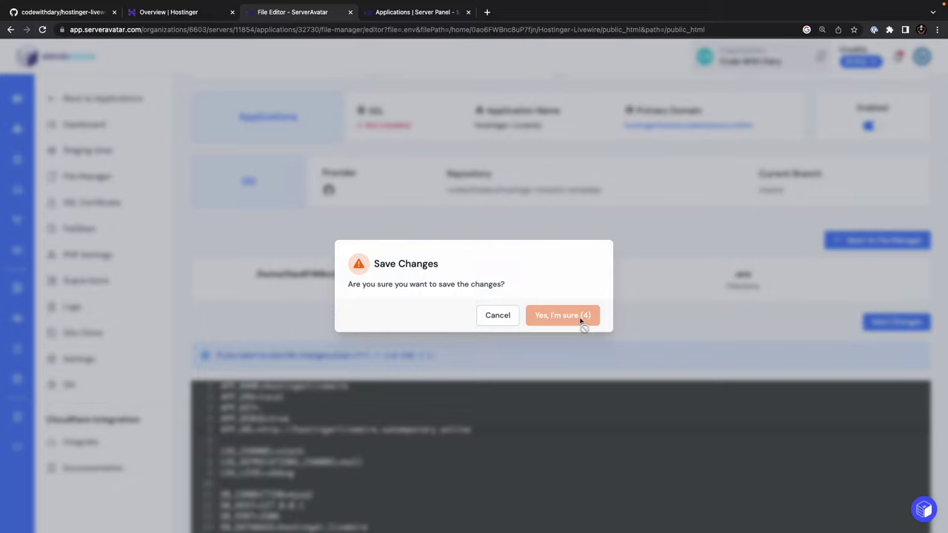
click(583, 324)
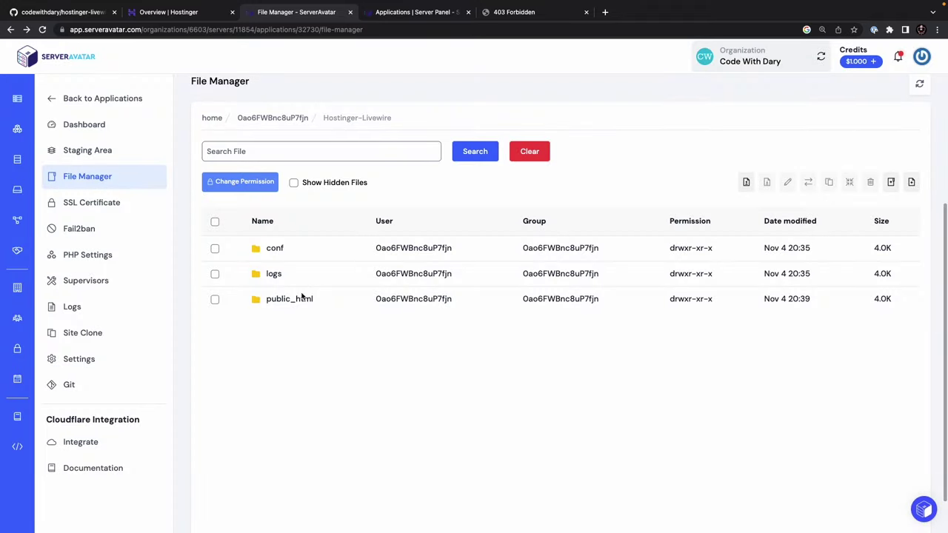
- Create a .htaccess file in public_html and open it in the editor
click(299, 299)
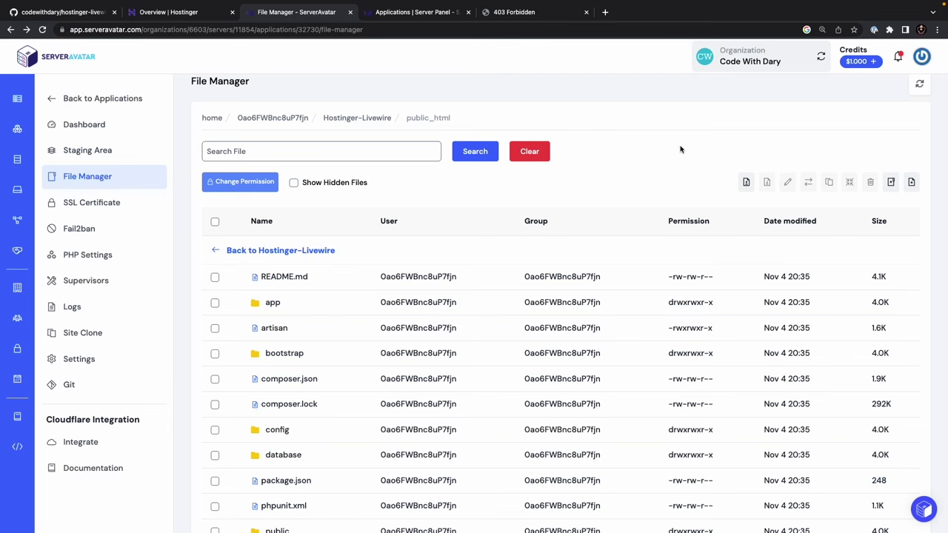
click(912, 182)
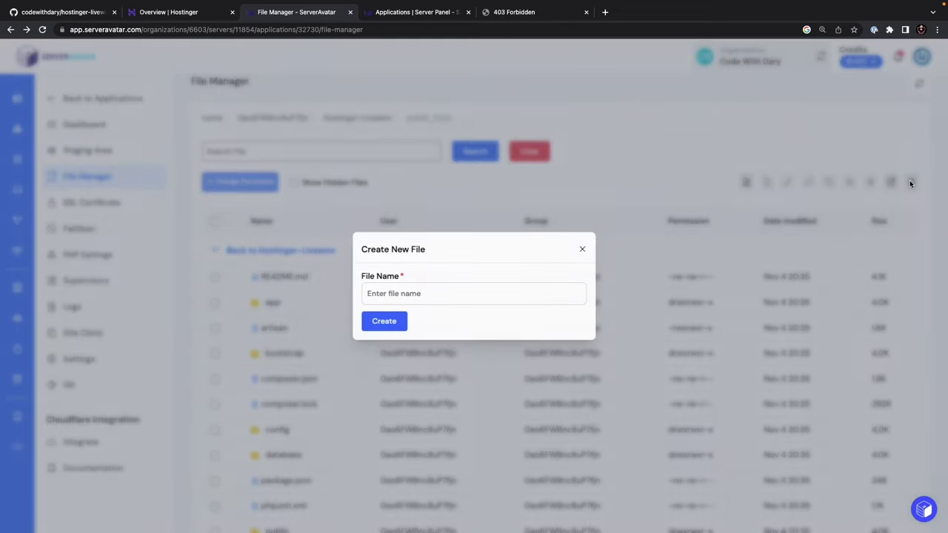
click(418, 296)
text(.htaccess)
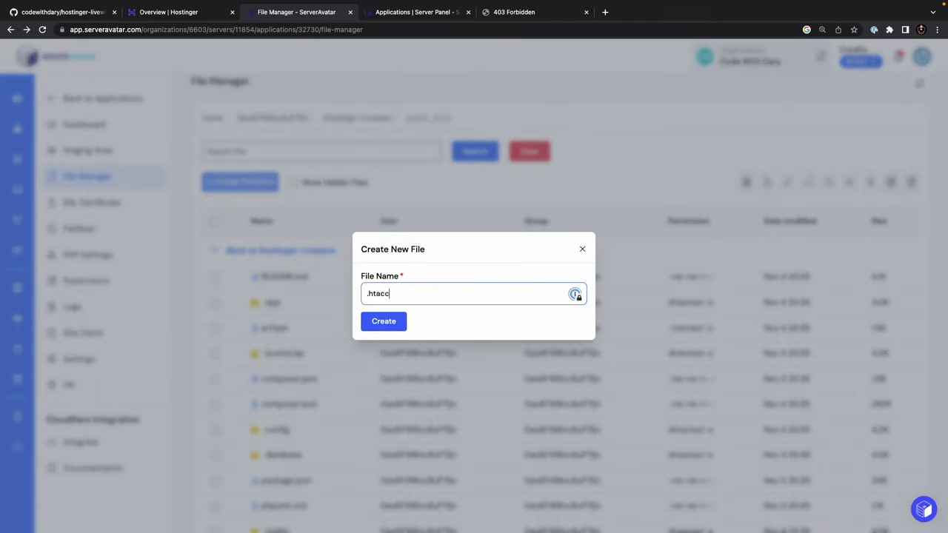
click(374, 323)
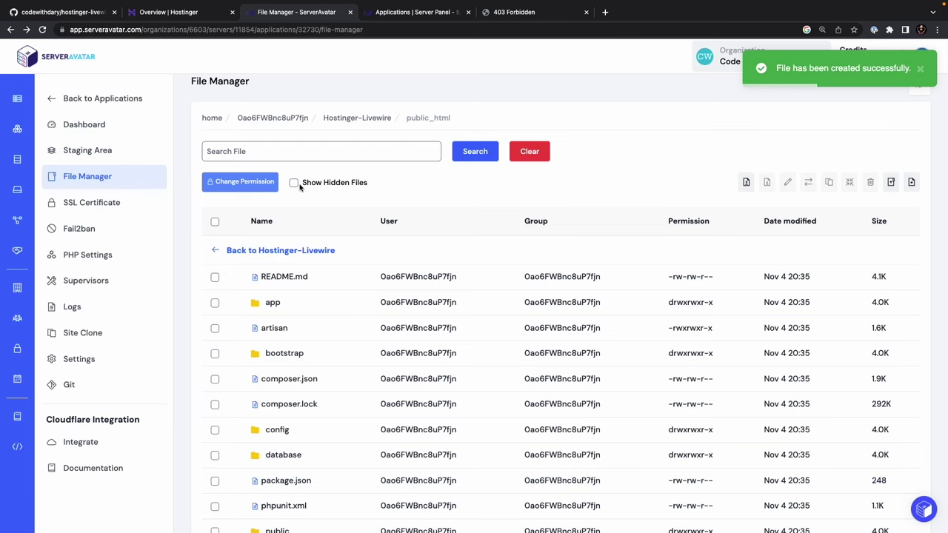
click(296, 184)
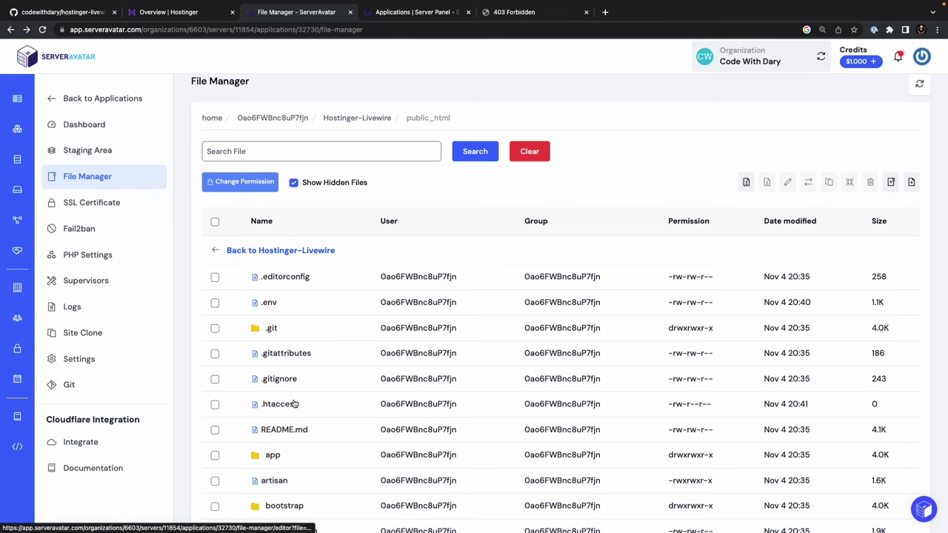
click(292, 405)
- Paste a mod_rewrite block rewriting all requests to public/$1 into .htaccess and save it
scroll(297, 341, down, 1)
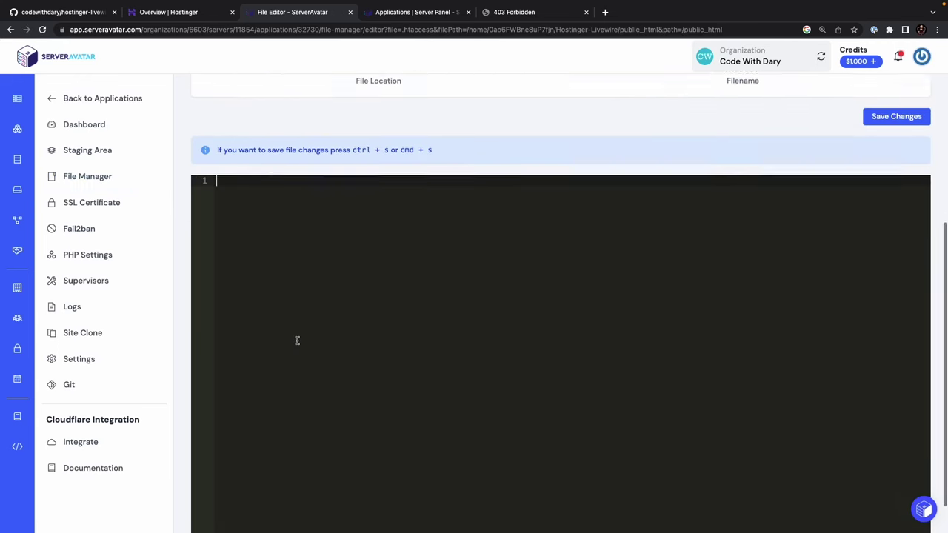
text(<IfModule mod_rewrite.c>   RewriteEngine On   RewriteRule ^(.*)$ public/$1 [L] </IfModule>)
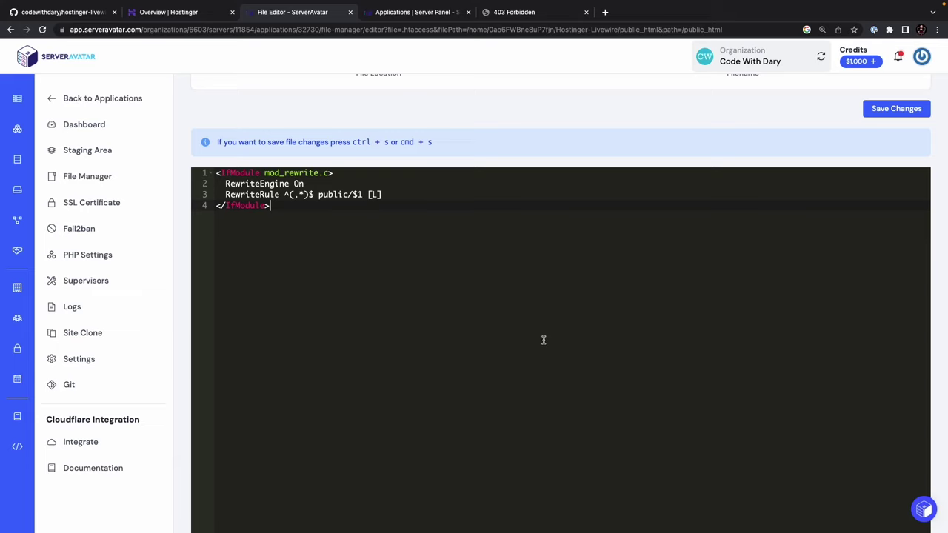
scroll(543, 339, down, 1)
scroll(491, 334, up, 5)
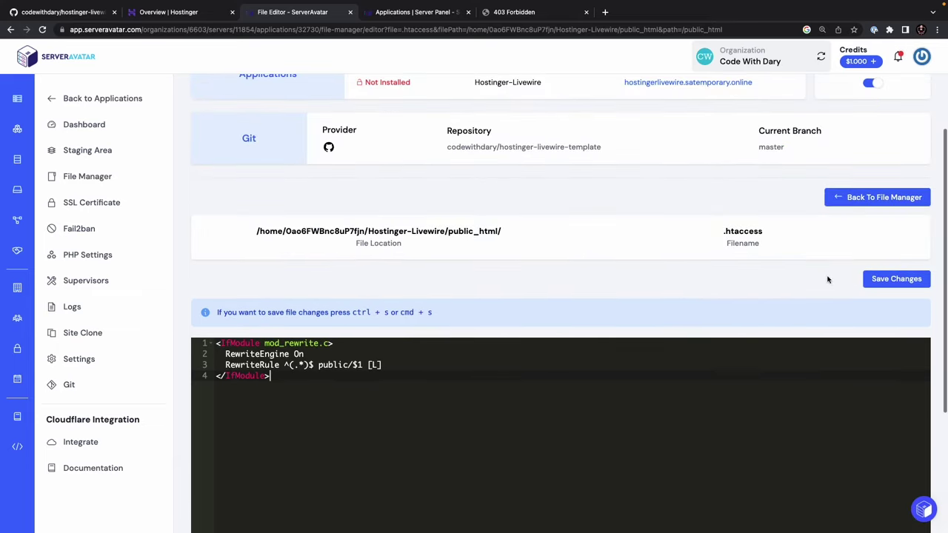
click(865, 278)
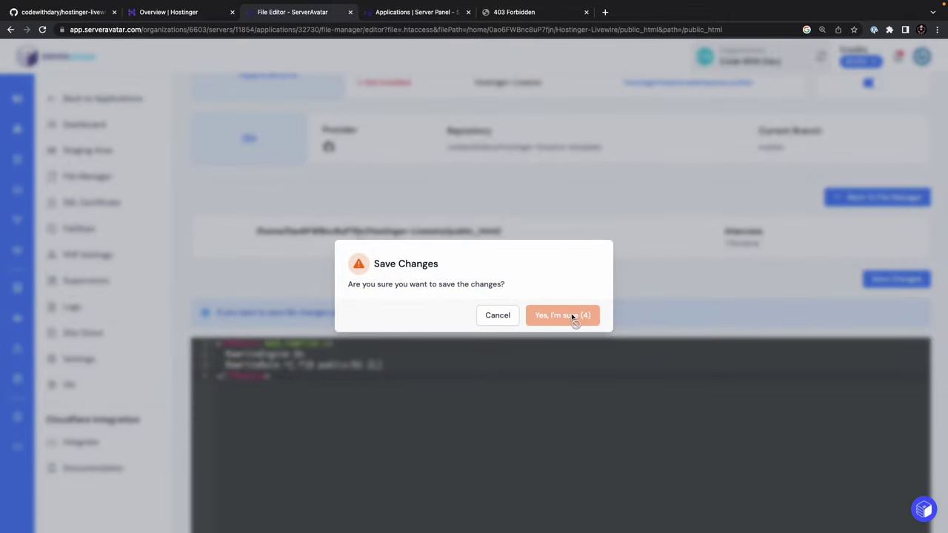
click(572, 316)
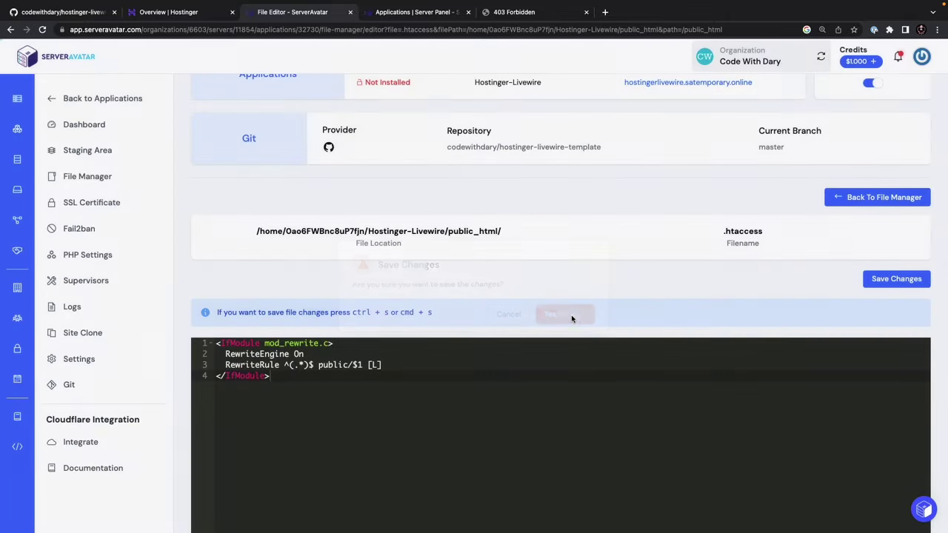
- Reload the live site to test it, then go back to the File Manager
click(513, 14)
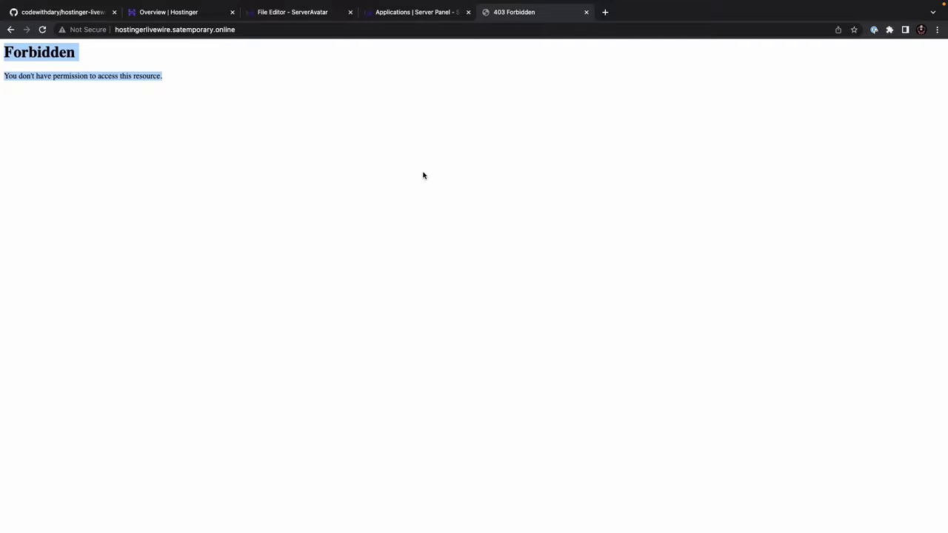
key(super+r)
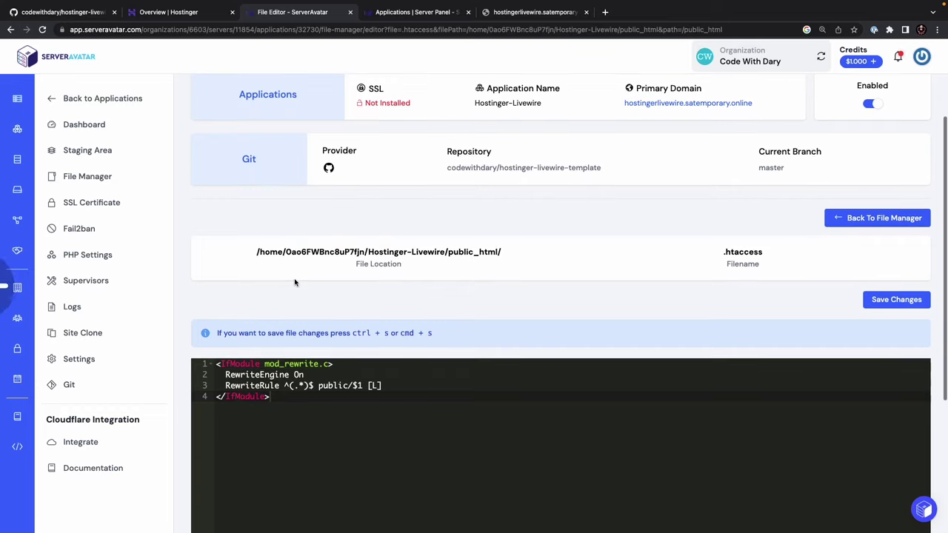
key(alt+Left)
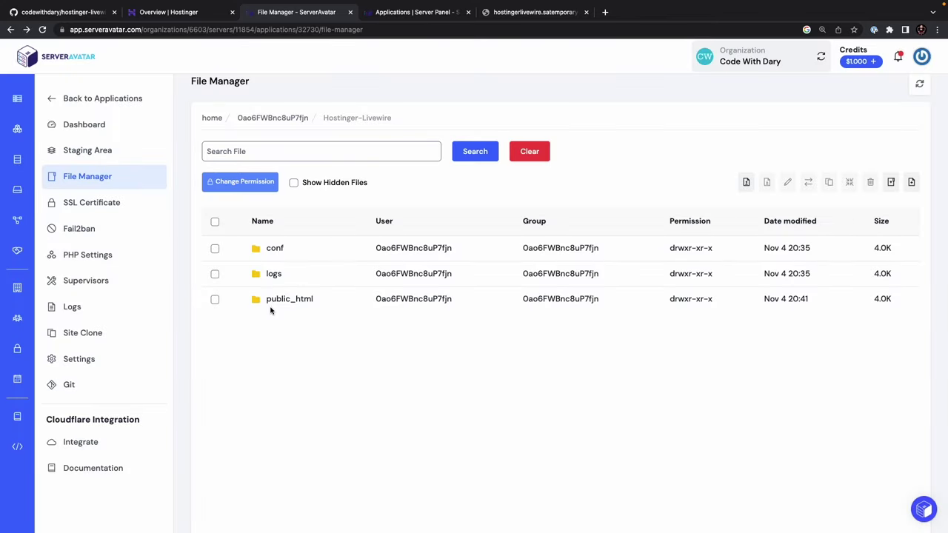
- Show hidden files in public_html, open .env in the editor, and select the empty APP_KEY= line
click(278, 300)
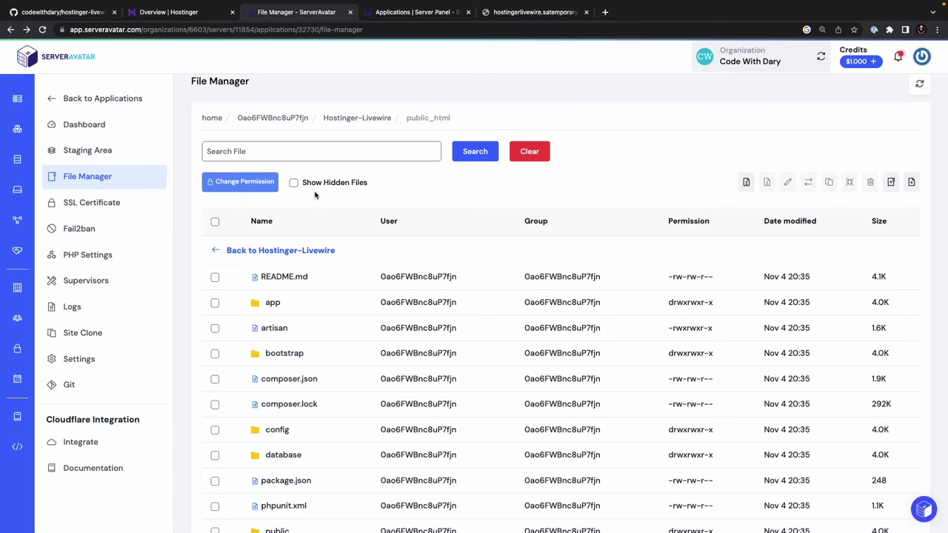
click(293, 182)
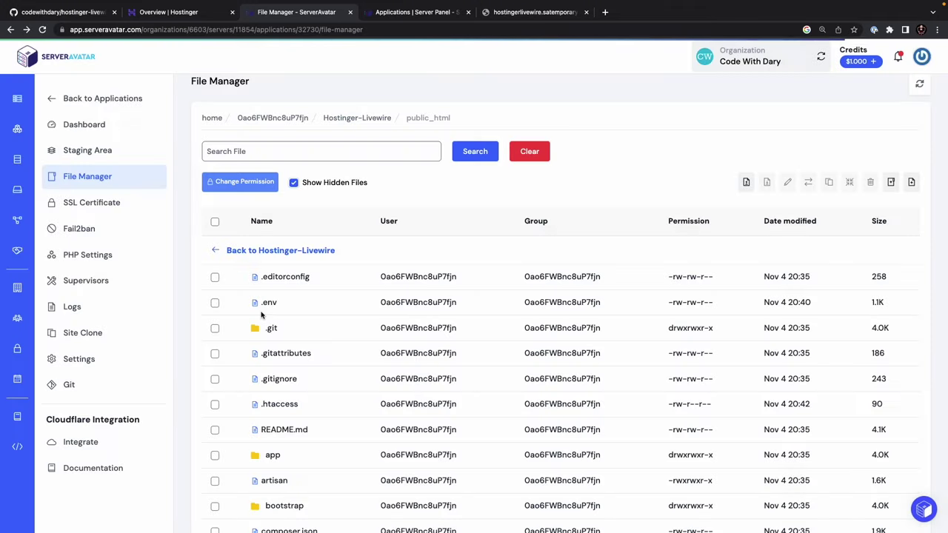
click(265, 303)
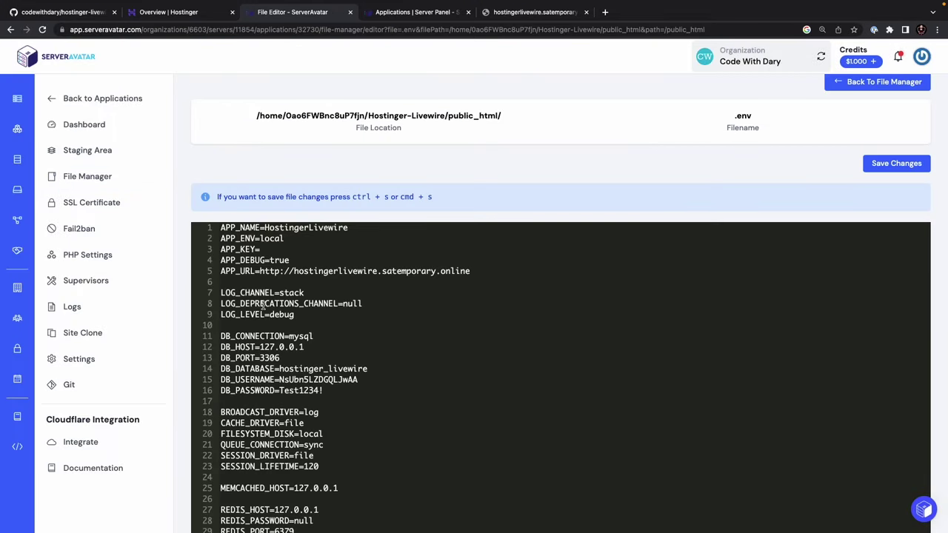
drag(270, 251, 207, 256)
- Copy the VPS's SSH IP address from the Hostinger overview
click(187, 10)
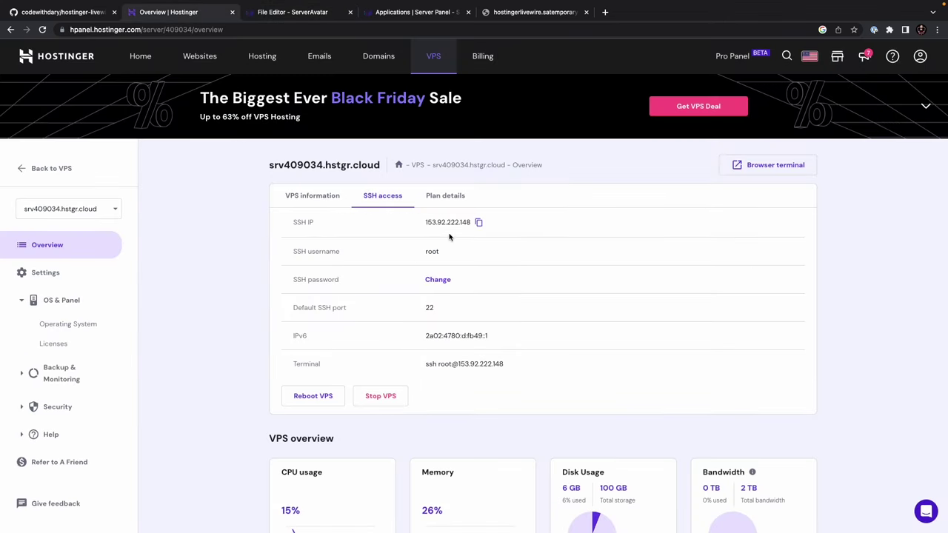
click(479, 225)
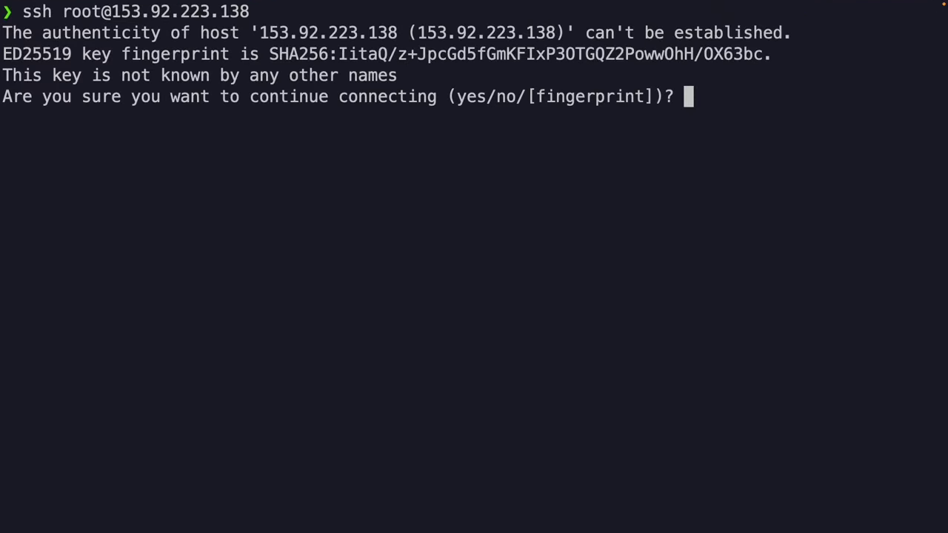
- Accept the host key with 'yes' and log in as root with the password
text(yes)
key(Return)
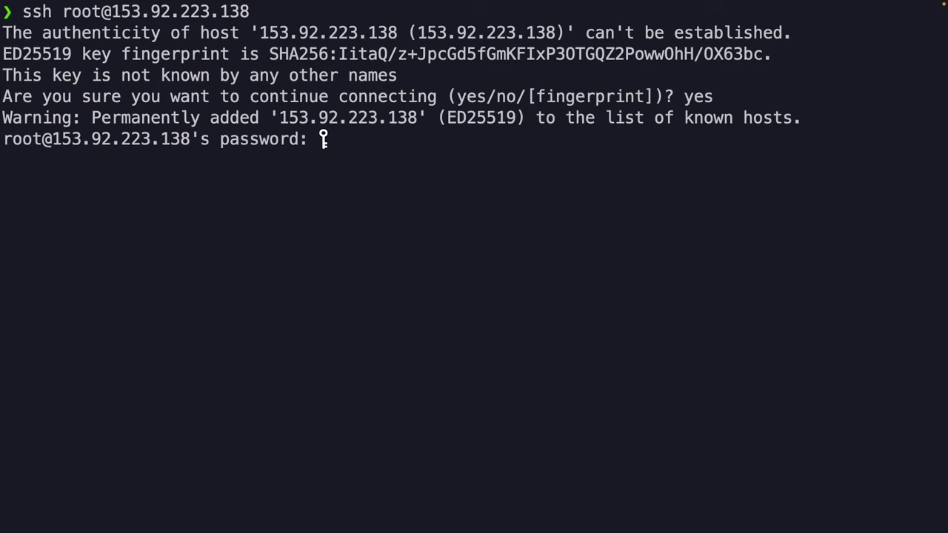
key(Return)
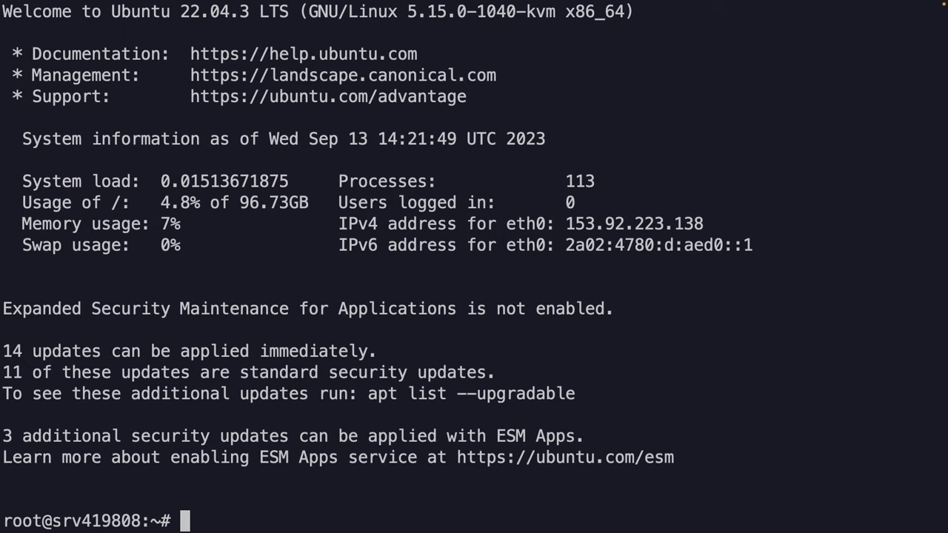
- Change to /home, list its folders, then enter the user's home folder and list it
text(cd /home/)
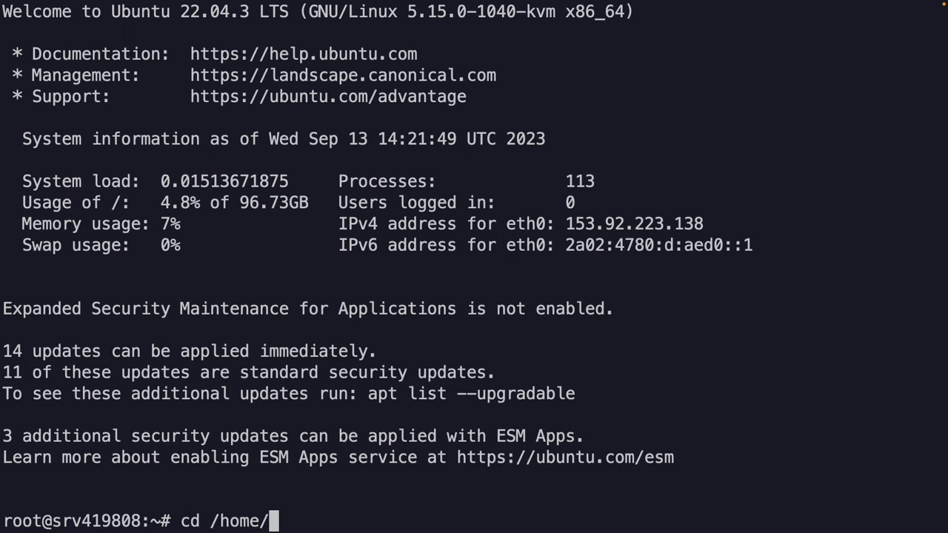
key(Return)
text(ls)
key(Return)
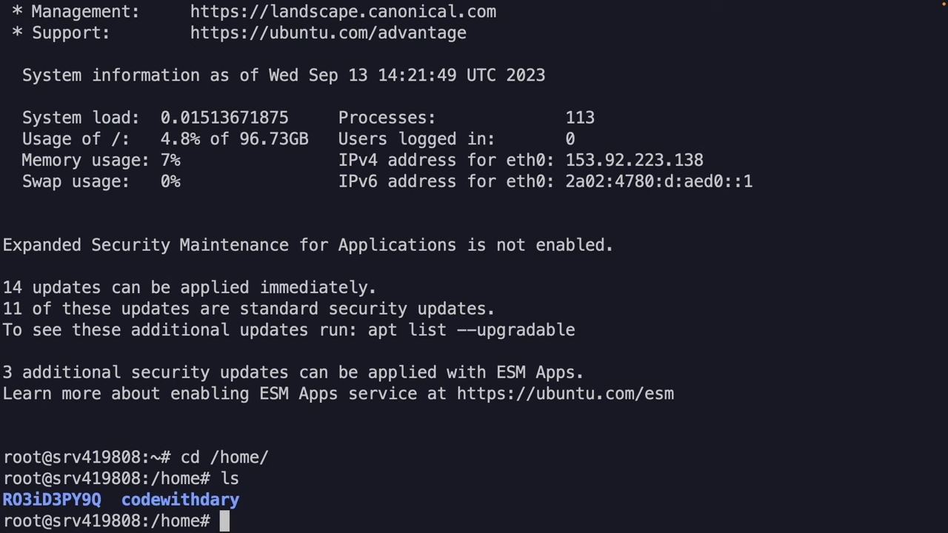
drag(125, 498, 266, 500)
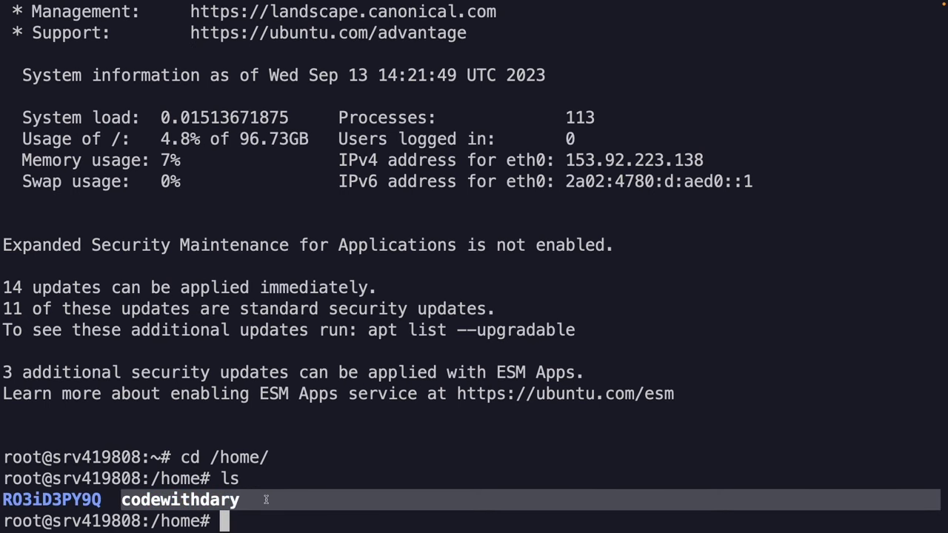
text(cd cod)
key(Tab)
key(Return)
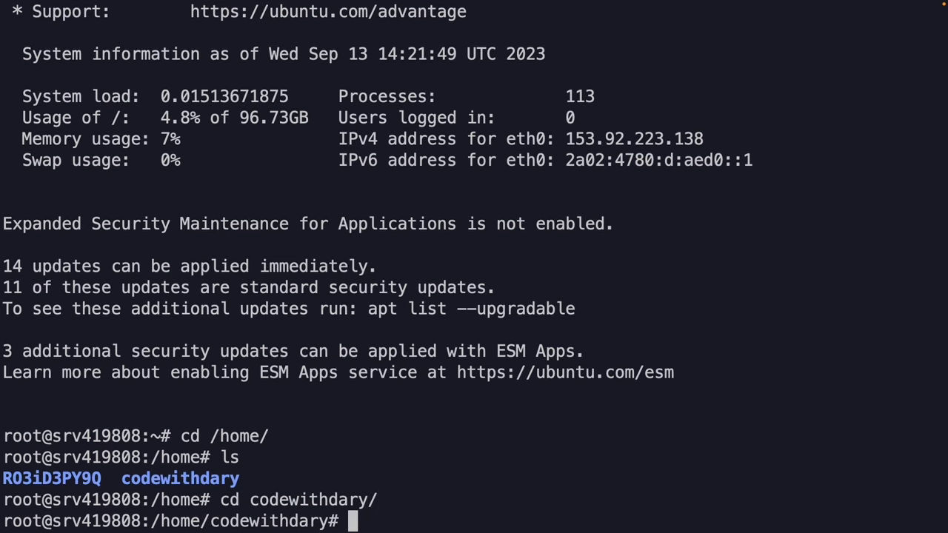
text(ls)
key(Return)
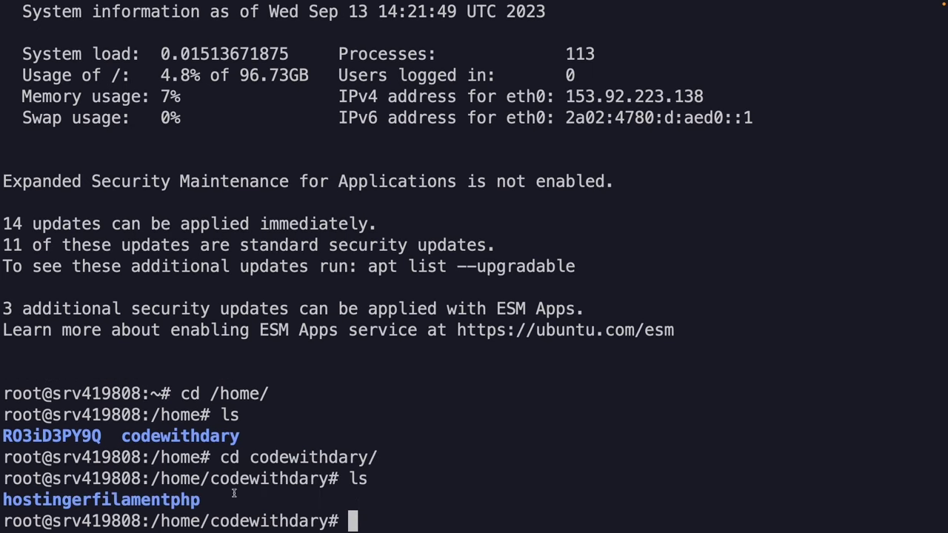
drag(3, 502, 198, 504)
- Enter hostingerfilamentphp/public_html and list the Laravel project files
text(cd h)
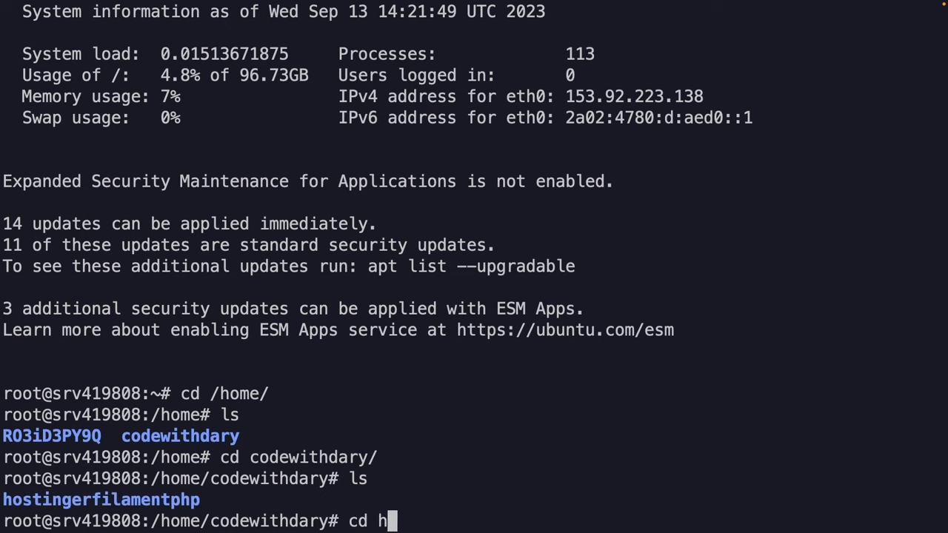
key(Tab)
key(Return)
text(ls)
key(Return)
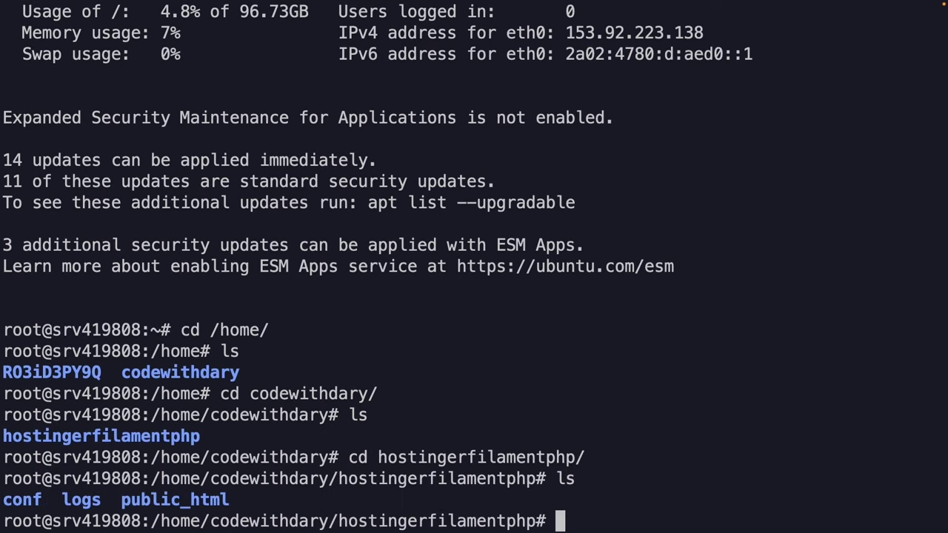
text(cd pub)
key(Tab)
key(Return)
text(ls)
key(Return)
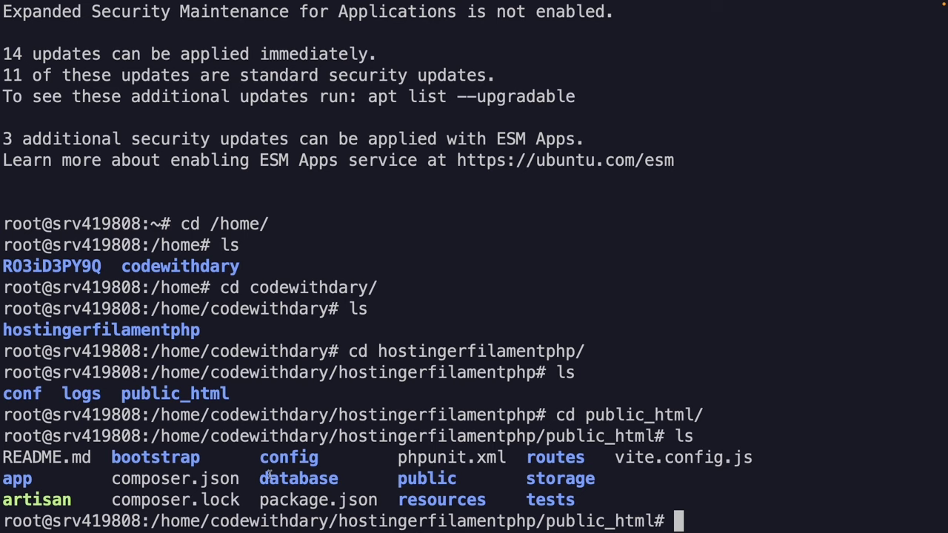
- Run composer update, php artisan key:generate and php artisan optimize:clear in public_html
text(composer update)
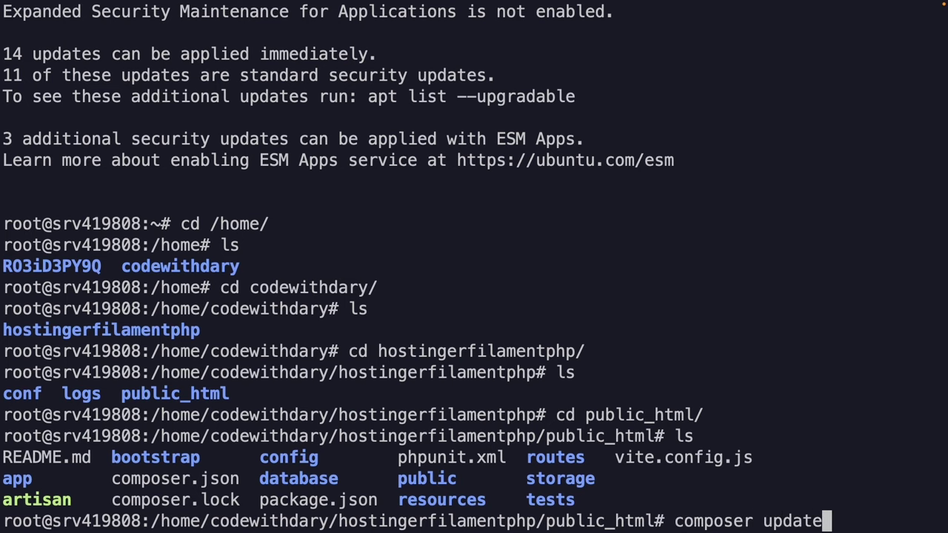
key(Return)
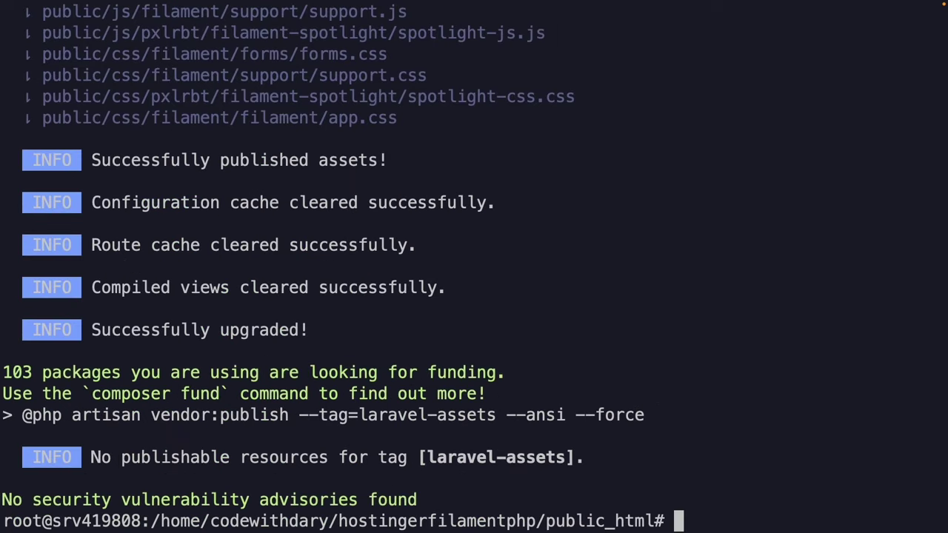
text(php arti)
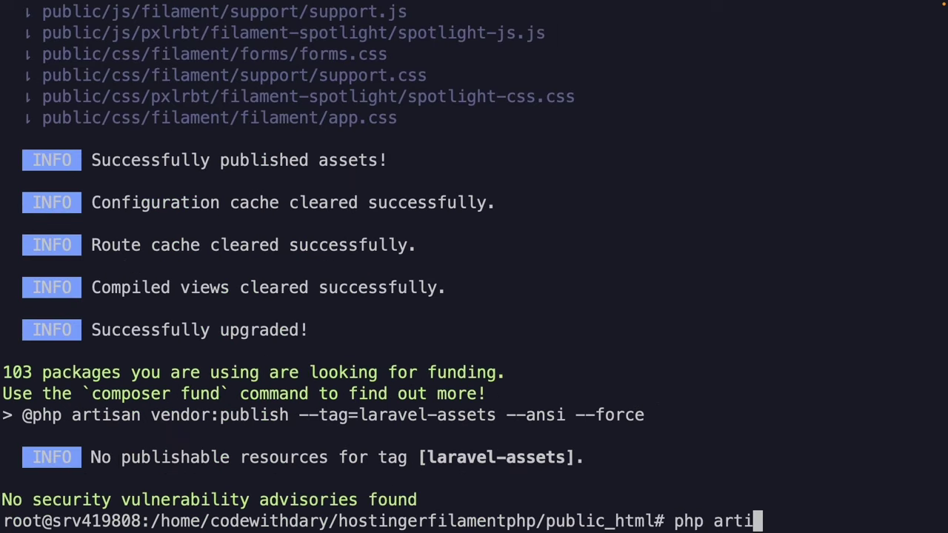
text(san key:generate)
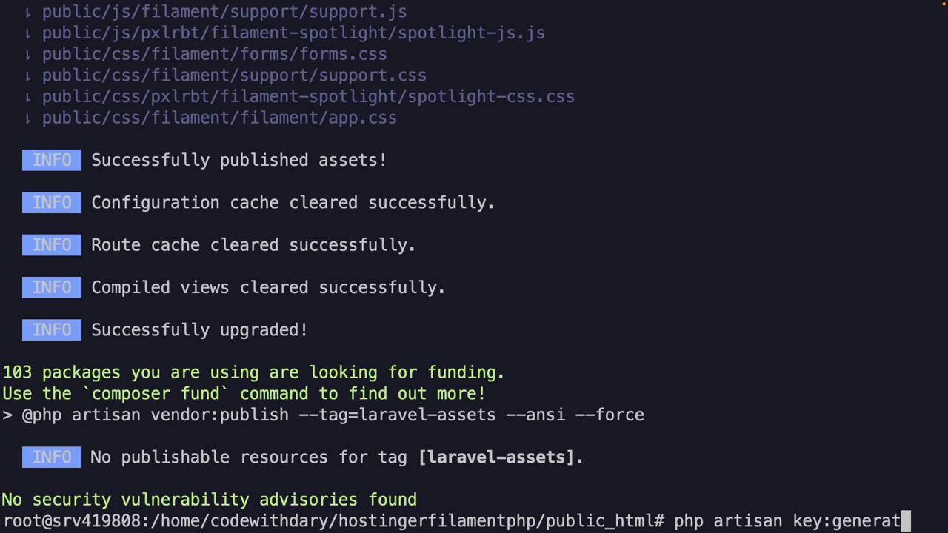
key(Return)
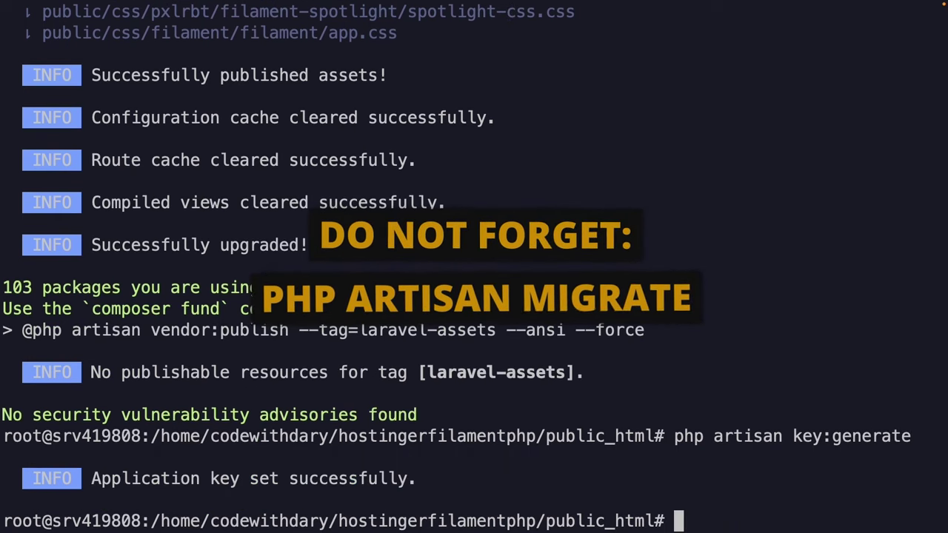
text(php artisan o)
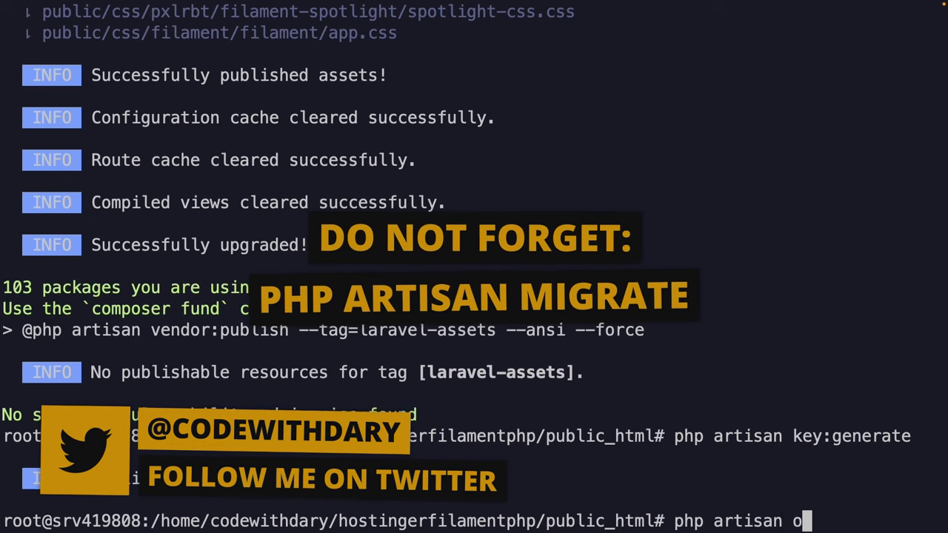
text(ptimize:clear)
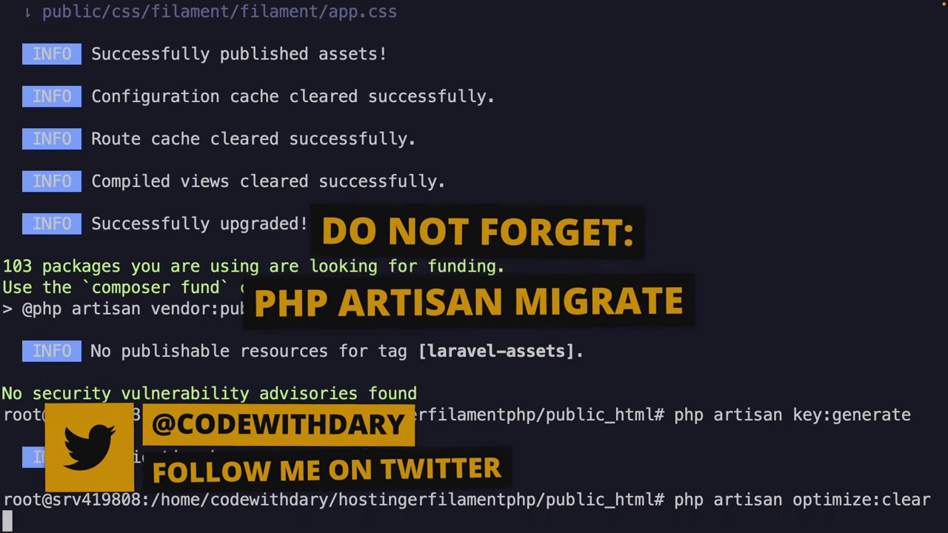
key(Return)
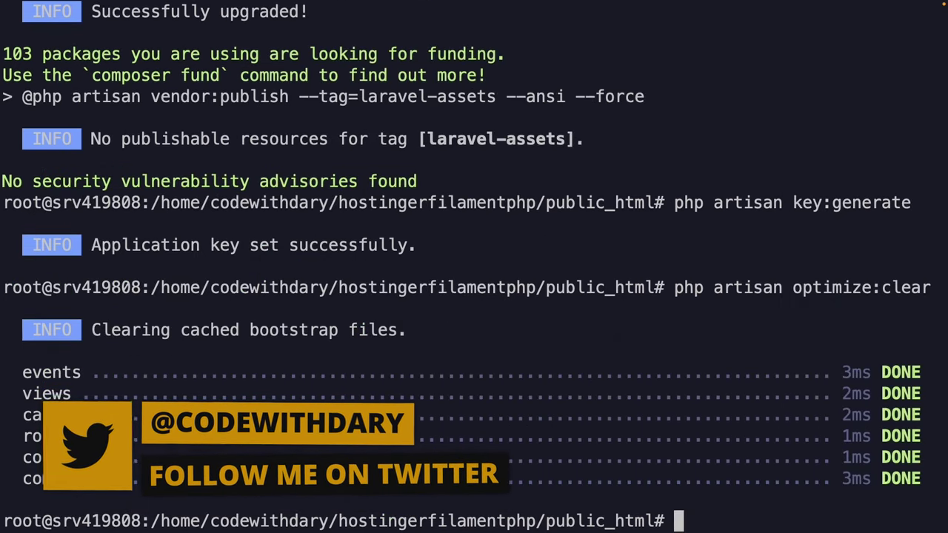
key(ctrl+Right)
key(ctrl+Right)
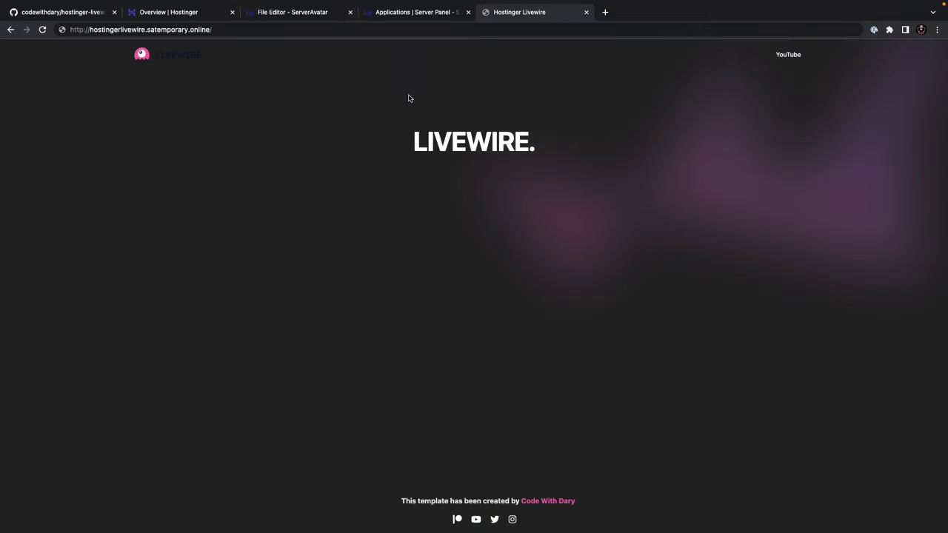